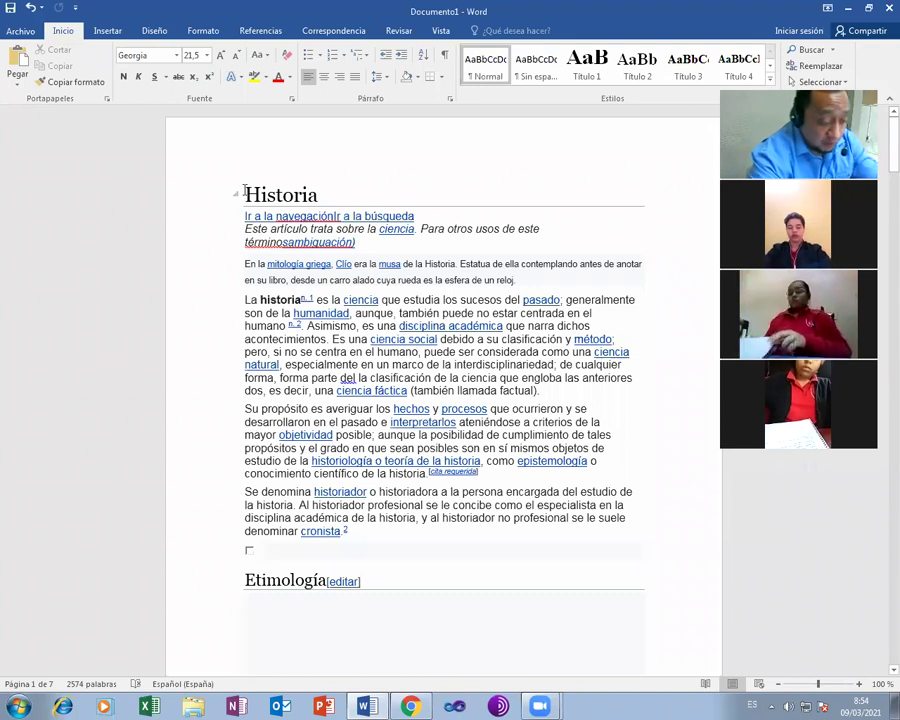
- Select the whole Historia article, apply the Sin espaciado style and clear its formatting
key("ctrl+a")
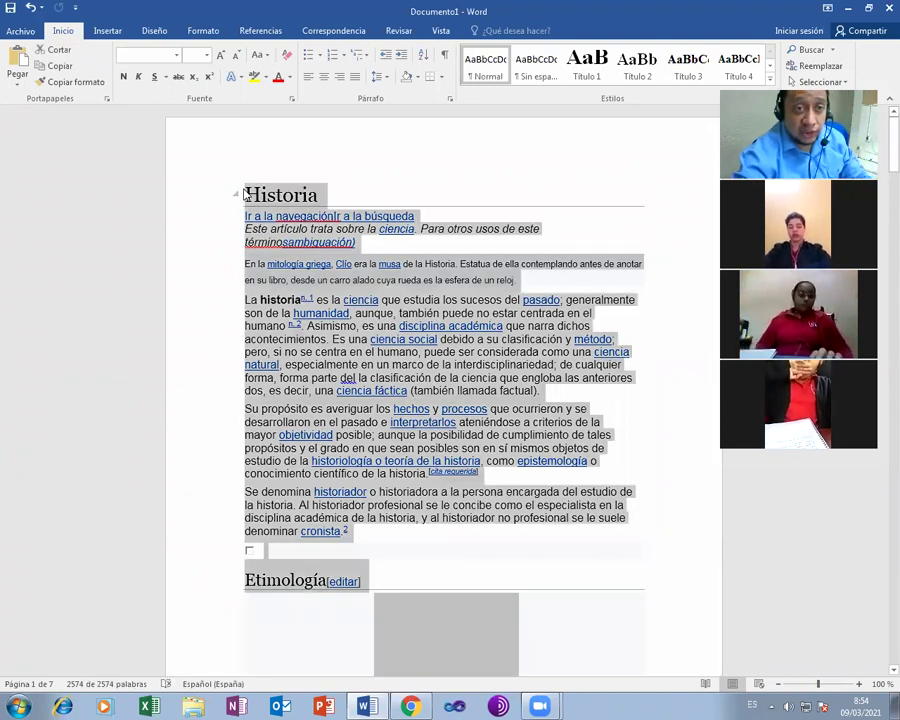
left_click(531, 70)
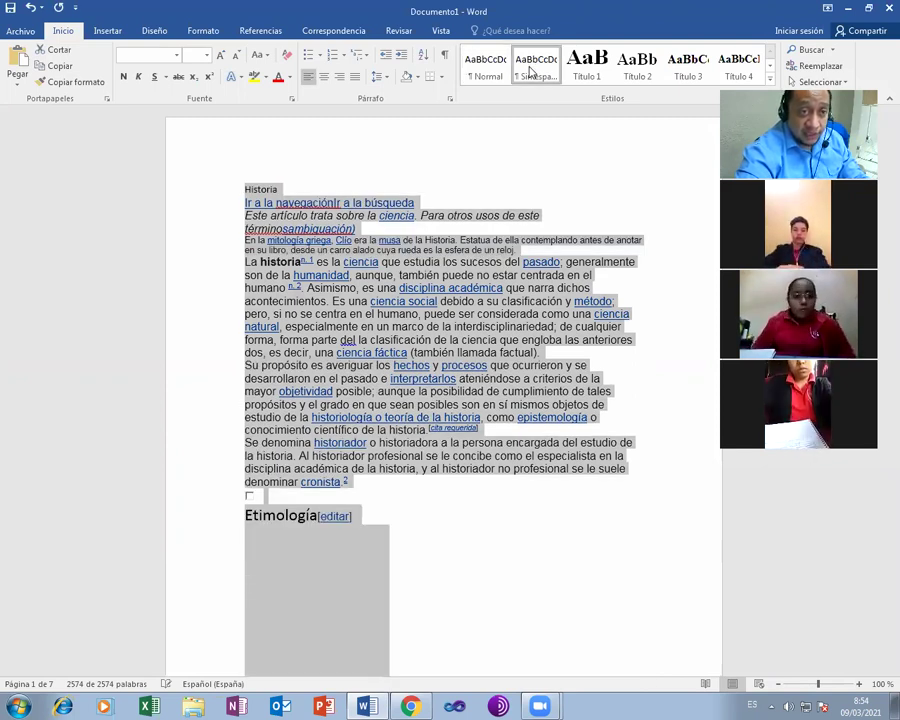
left_click(531, 72)
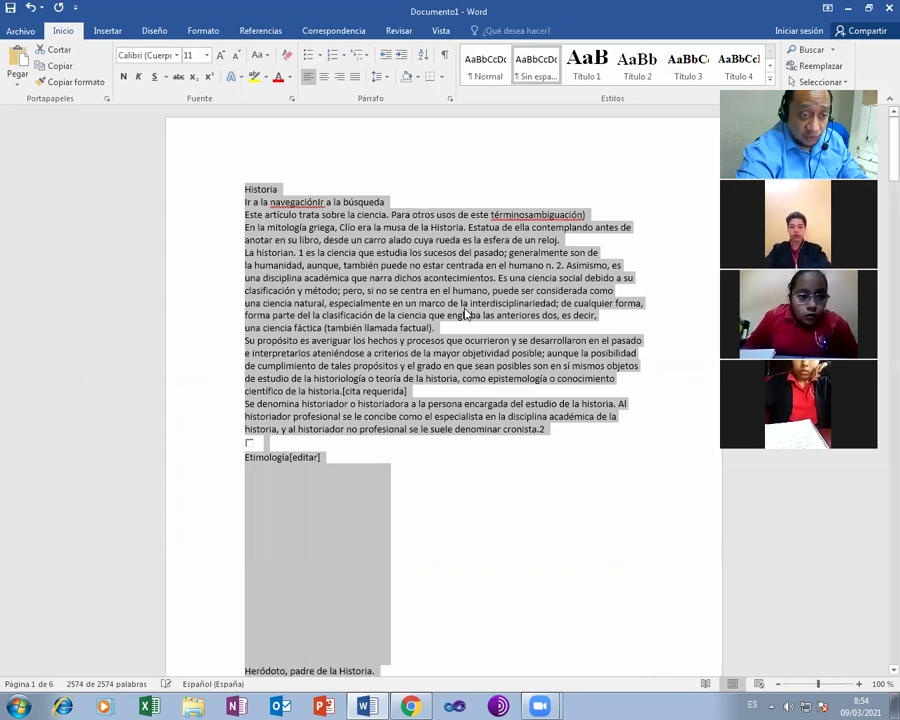
- Scroll through the six-page article to check the plain, reformatted text
scroll(465, 314, "down", 5)
scroll(465, 314, "down", 10)
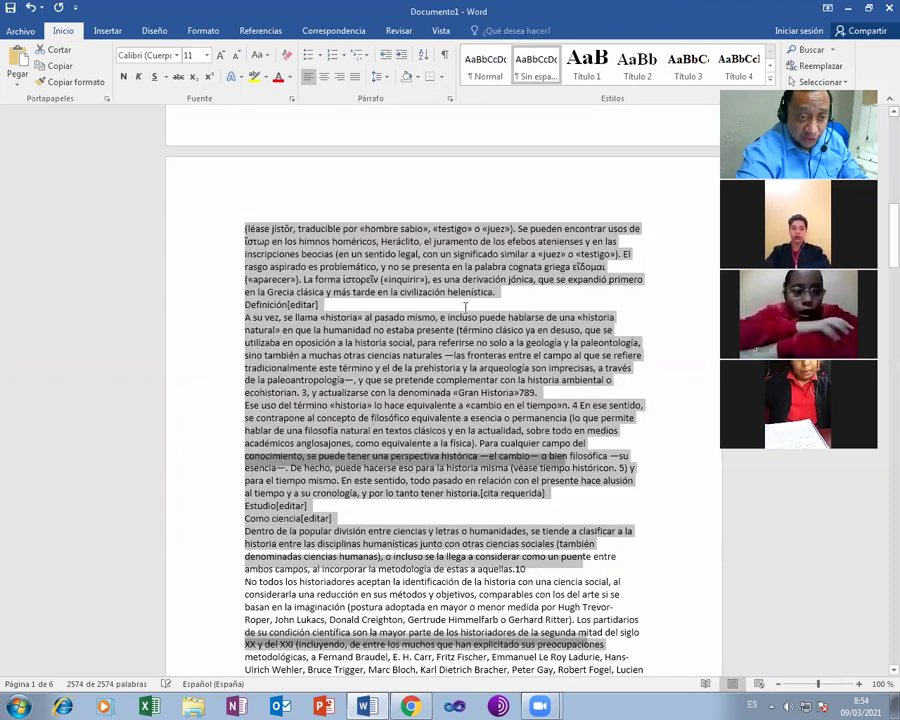
scroll(465, 314, "down", 13)
scroll(465, 314, "down", 10)
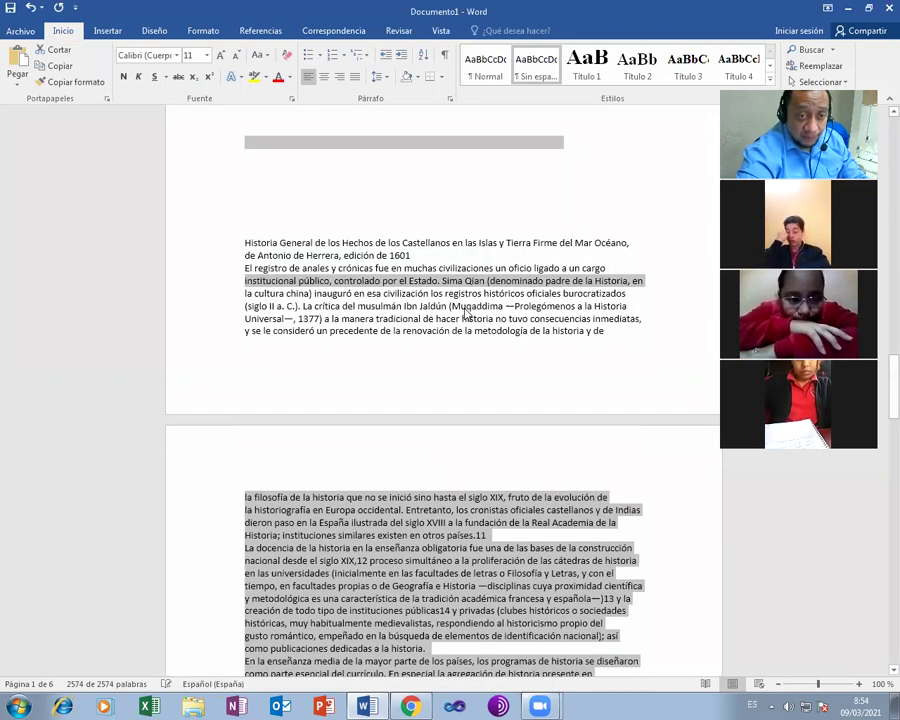
scroll(465, 314, "up", 1)
scroll(465, 314, "up", 12)
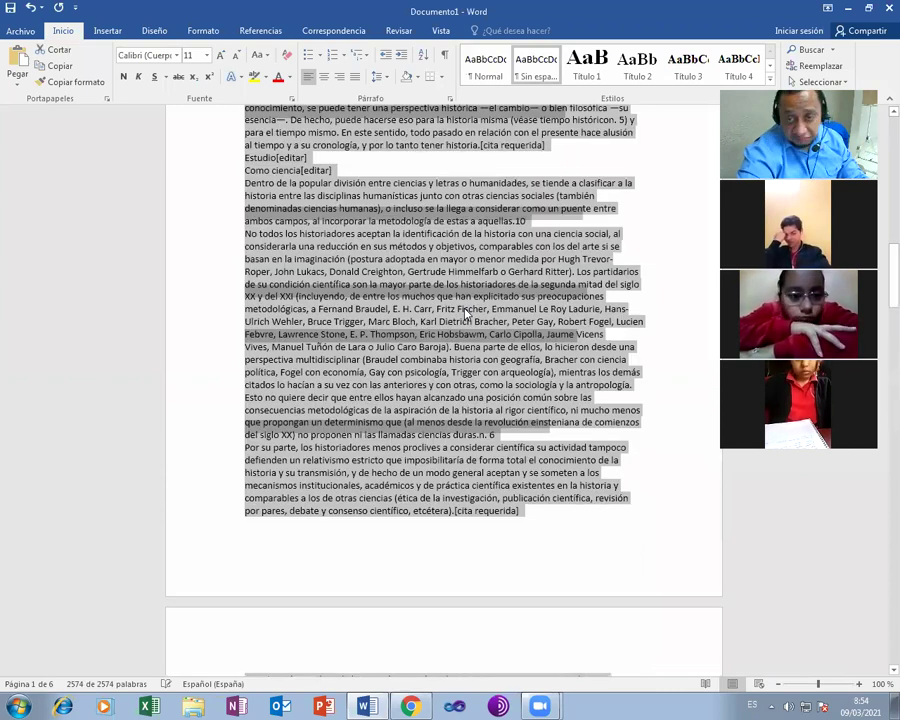
scroll(465, 314, "up", 11)
scroll(465, 314, "up", 10)
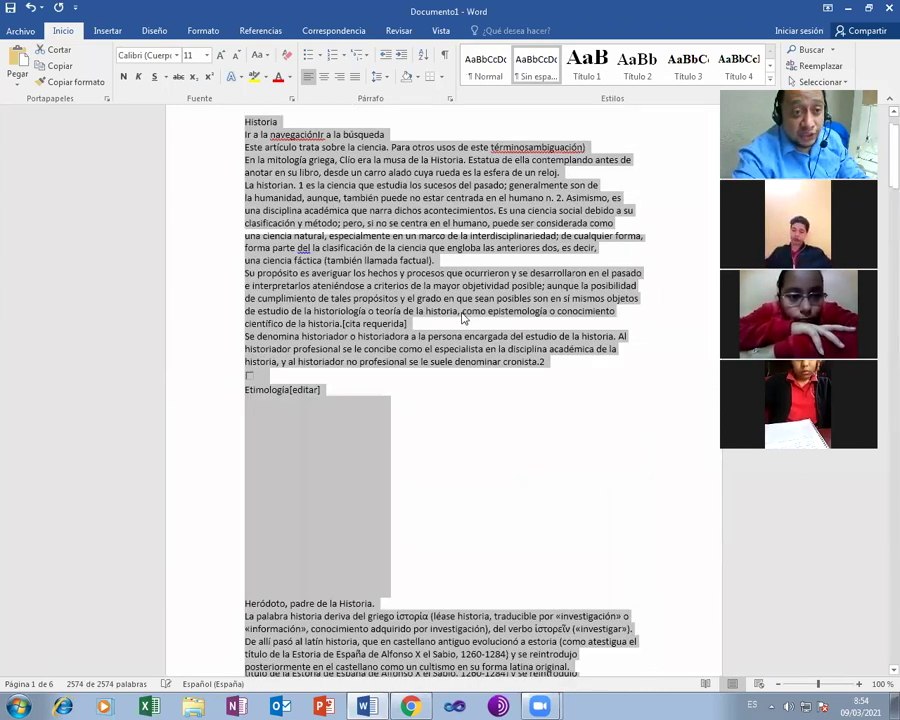
scroll(463, 319, "up", 2)
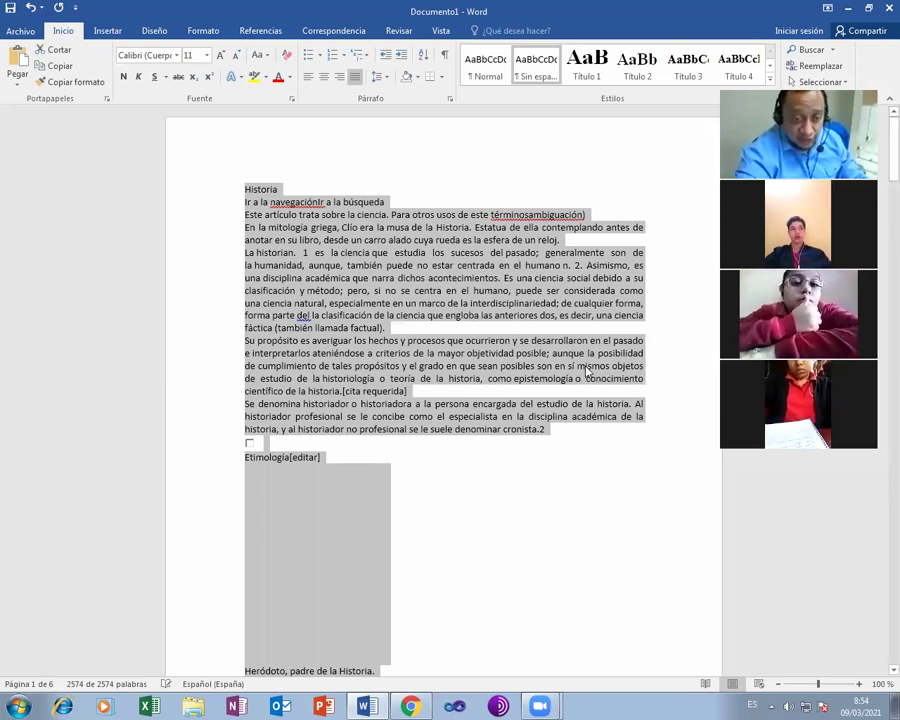
scroll(587, 371, "down", 4)
scroll(586, 366, "down", 4)
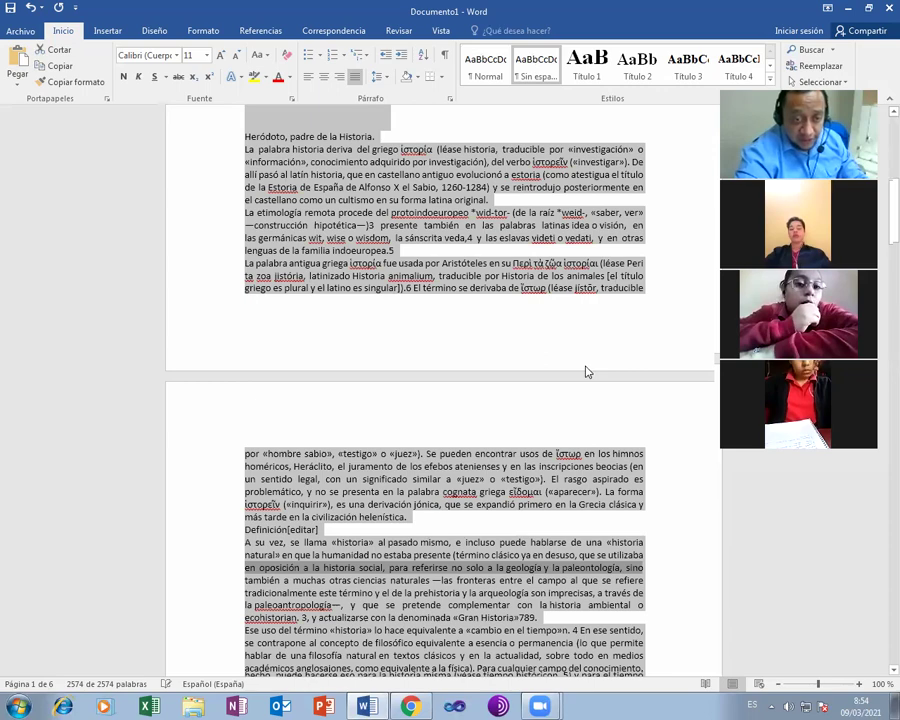
scroll(584, 368, "down", 4)
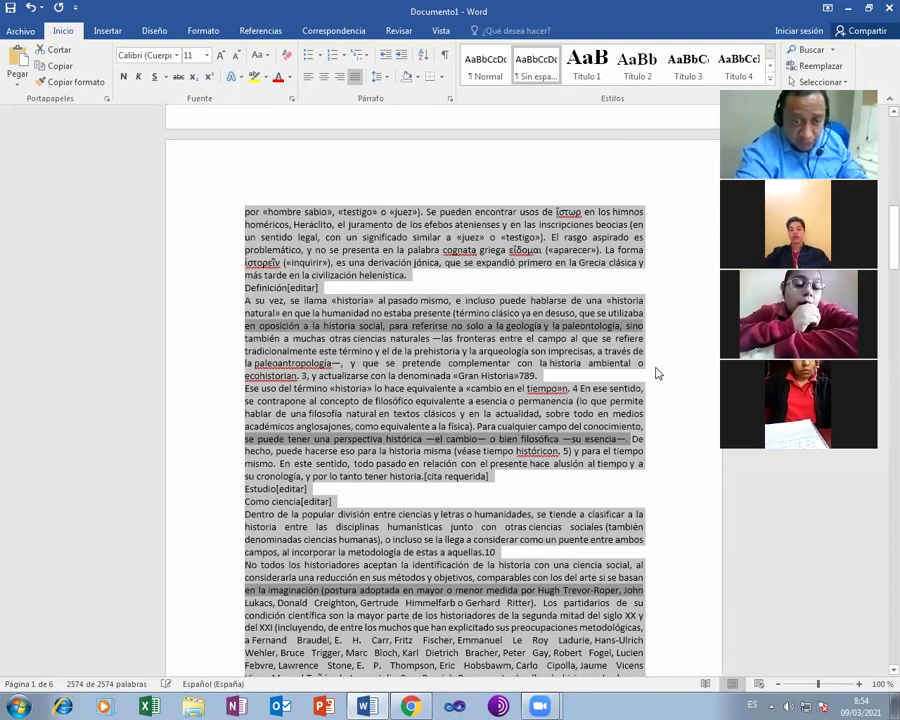
scroll(655, 370, "down", 4)
scroll(655, 372, "down", 8)
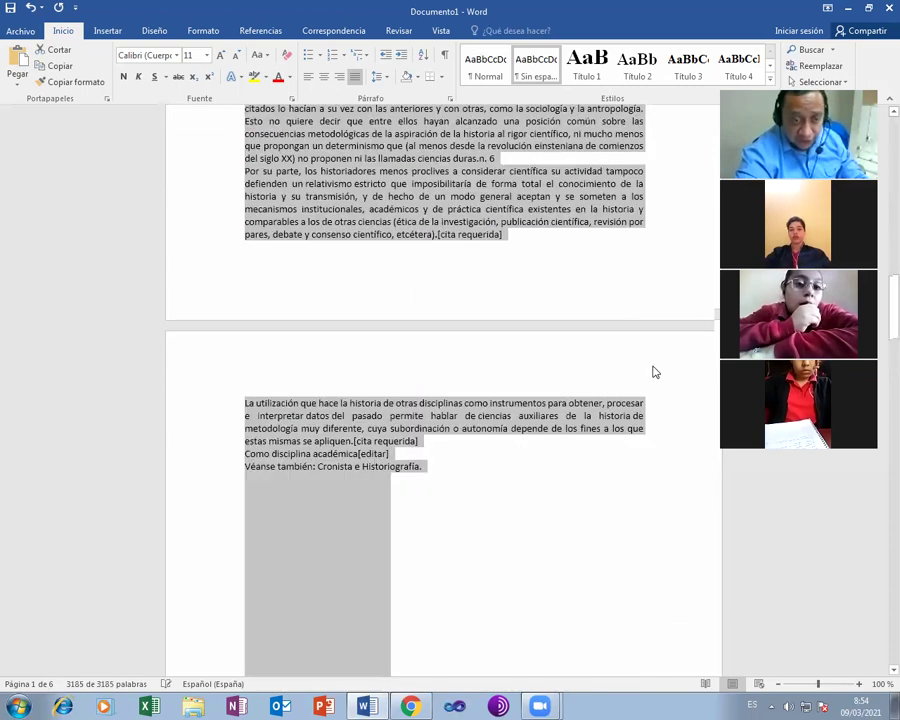
scroll(655, 372, "down", 8)
scroll(648, 364, "down", 4)
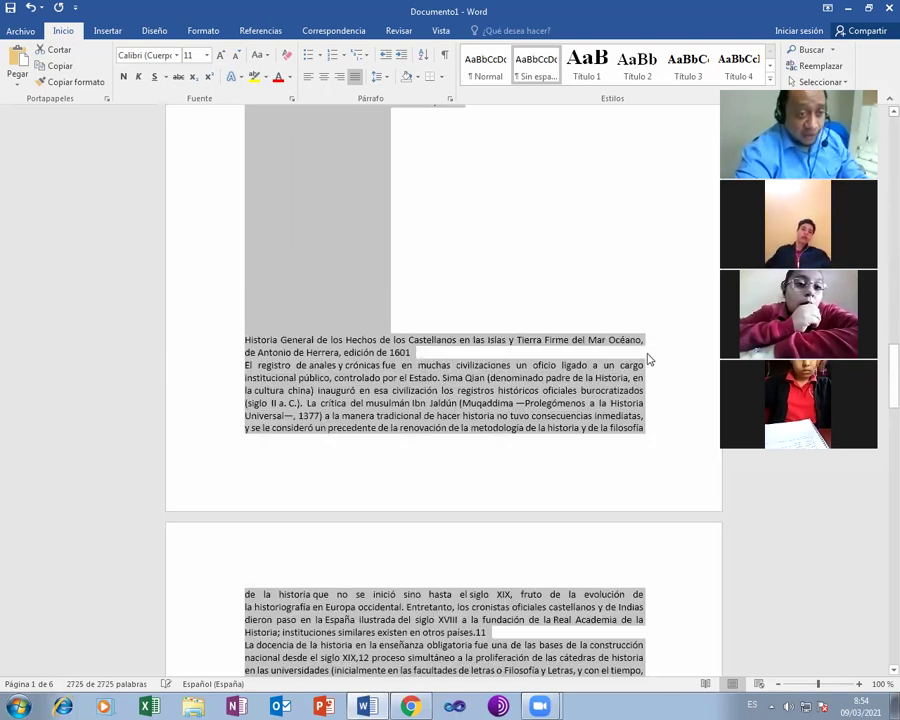
scroll(648, 358, "up", 6)
scroll(648, 358, "up", 8)
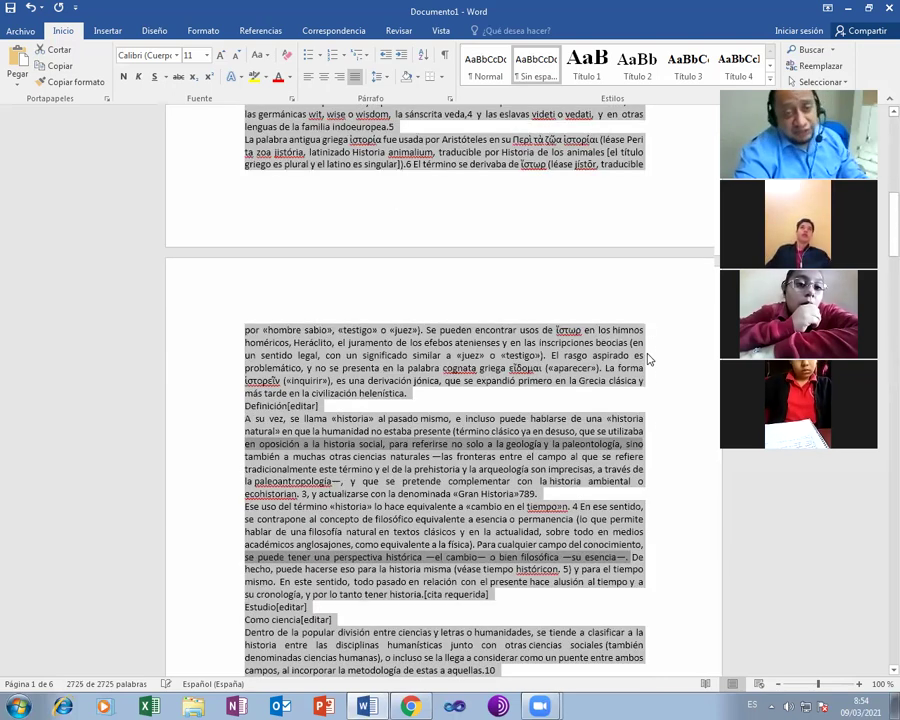
scroll(648, 358, "up", 10)
scroll(646, 357, "up", 2)
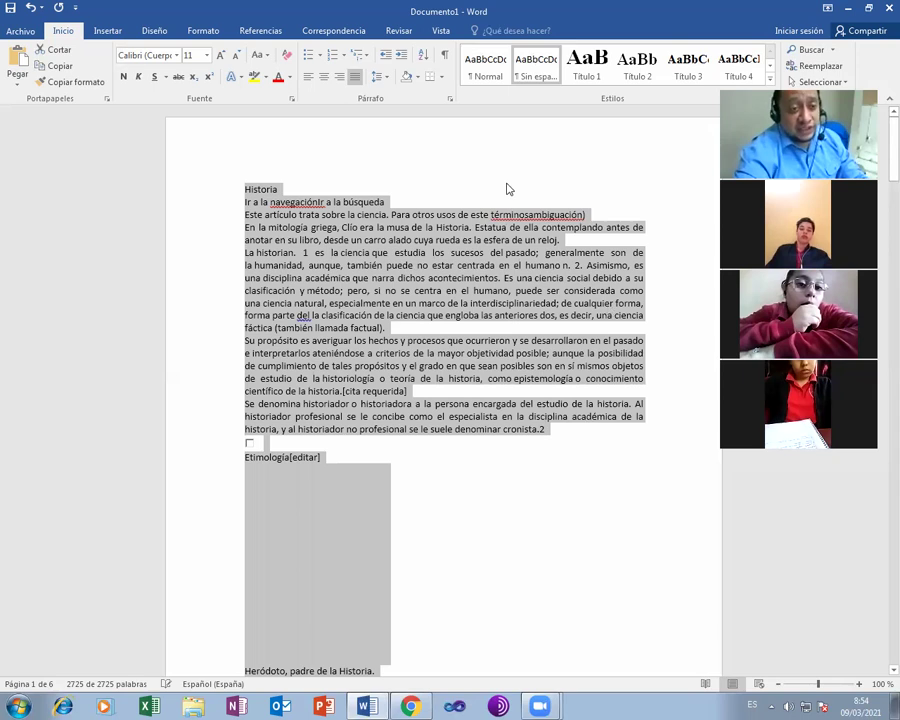
- Delete the empty picture under Etimología and the 'Ir a la navegación' line under Historia
left_click(407, 199)
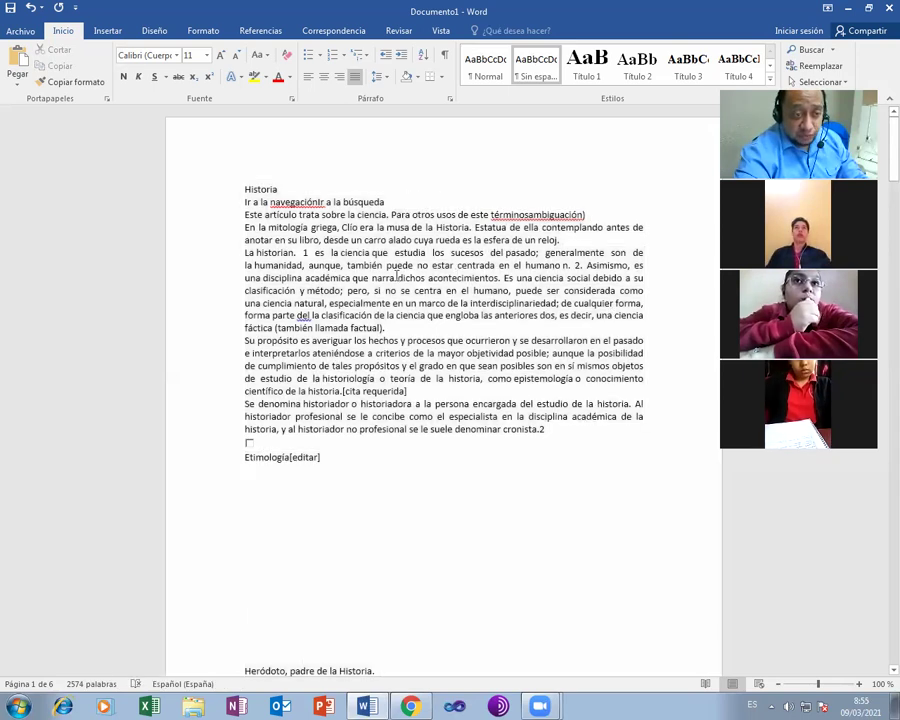
left_click(372, 480)
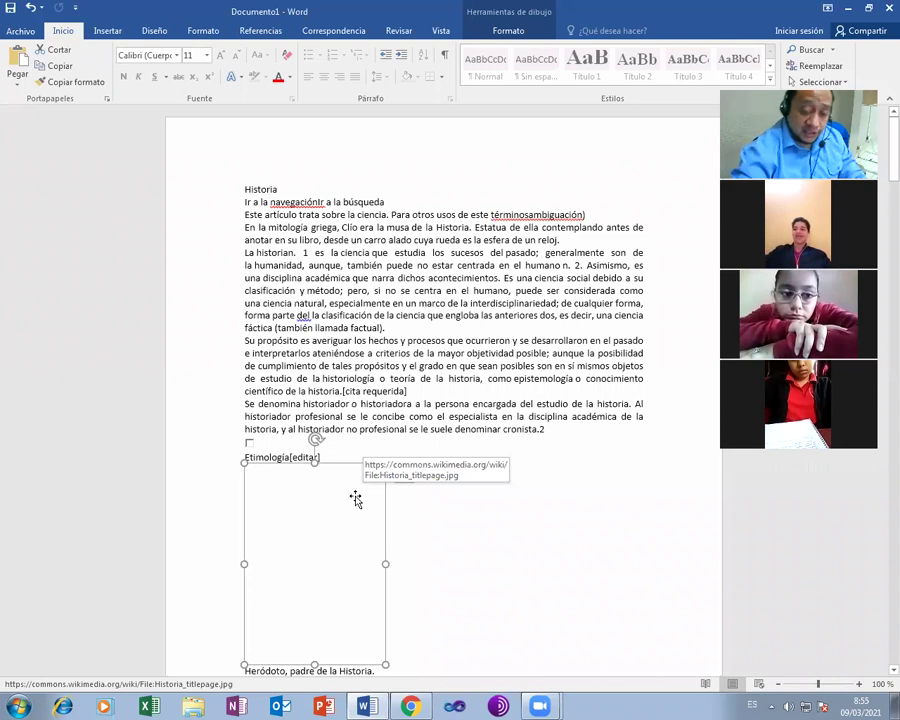
key("Delete")
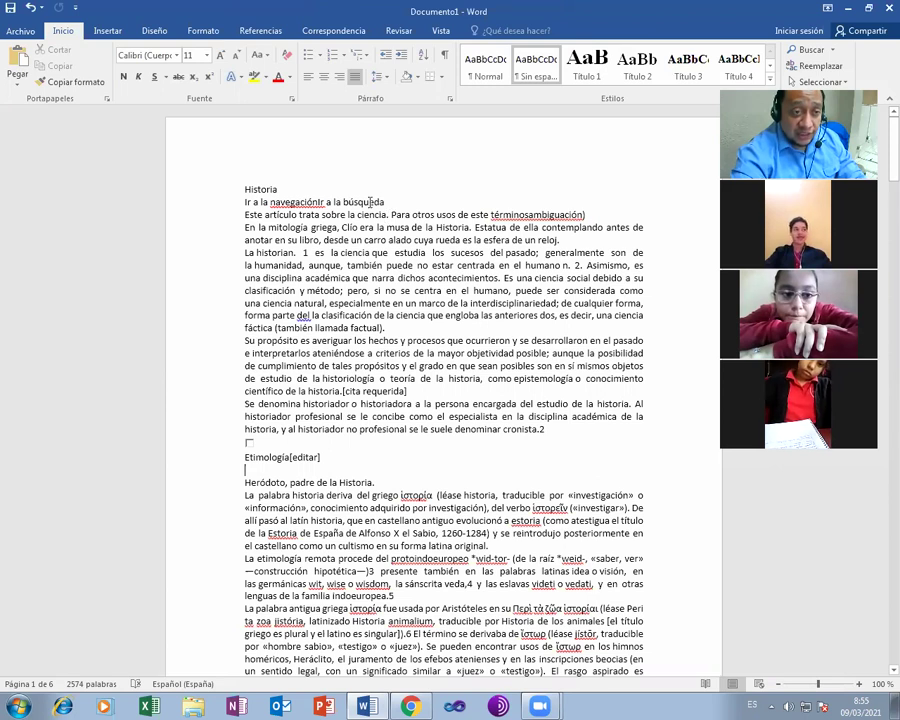
triple_click(248, 202)
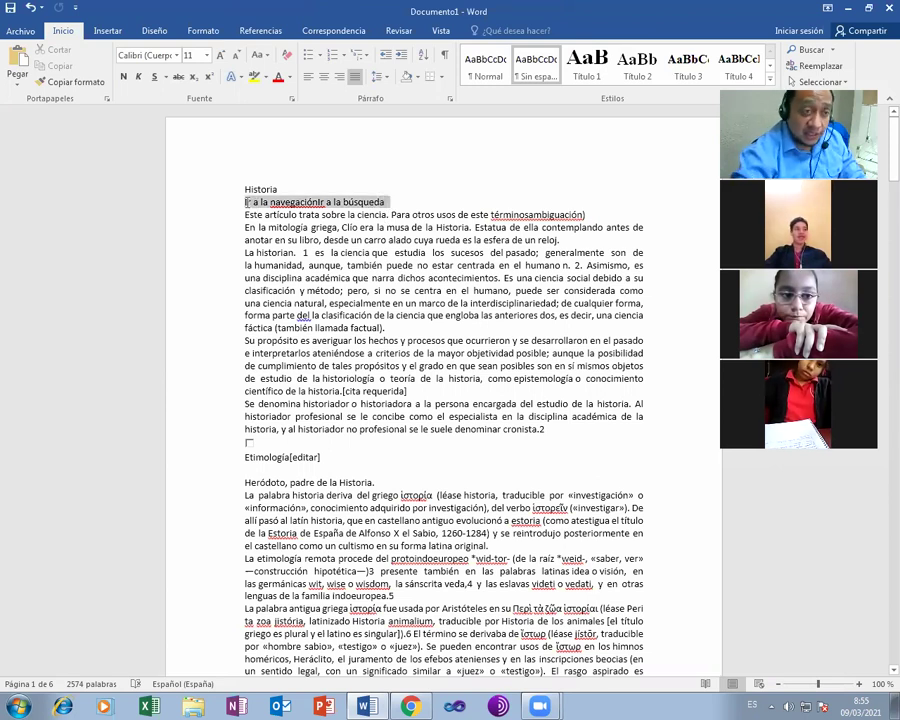
key("Delete")
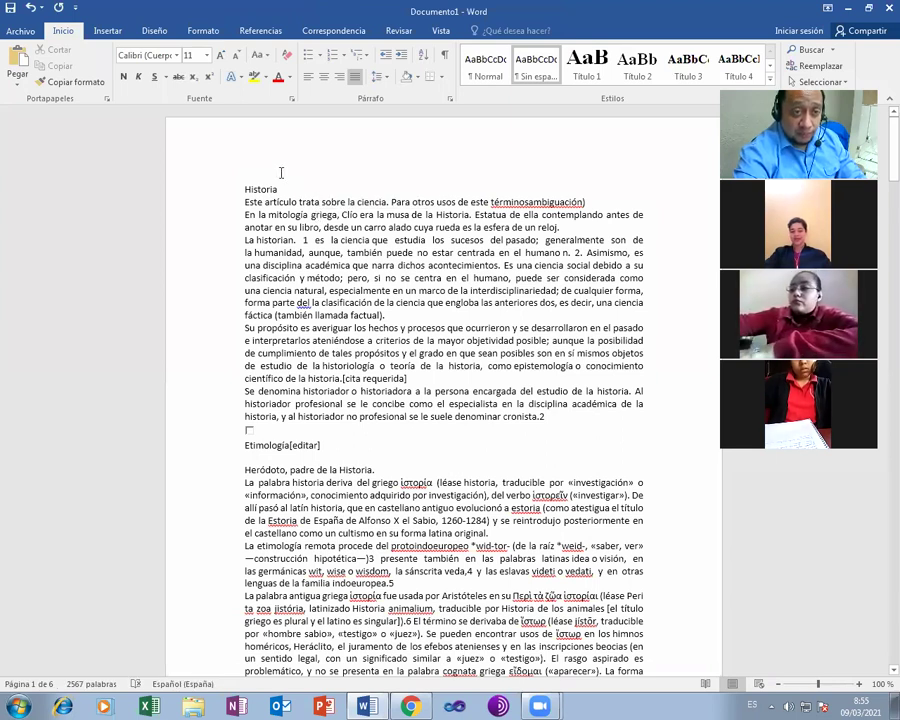
- Apply Título 1 to the Historia title and remove '[editar]' from the Etimología heading
left_click(240, 190)
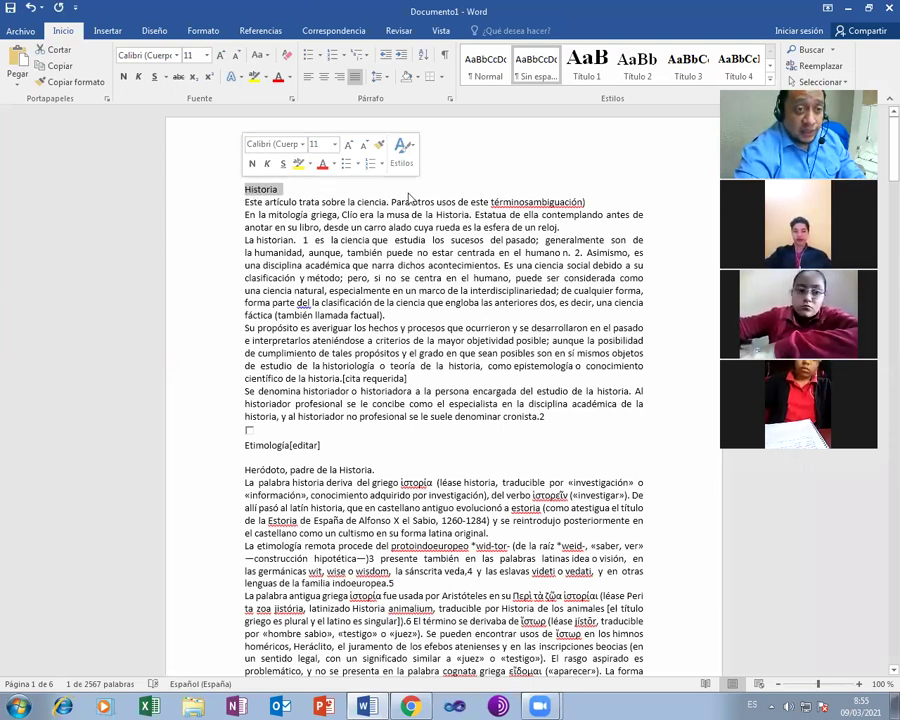
left_click(591, 72)
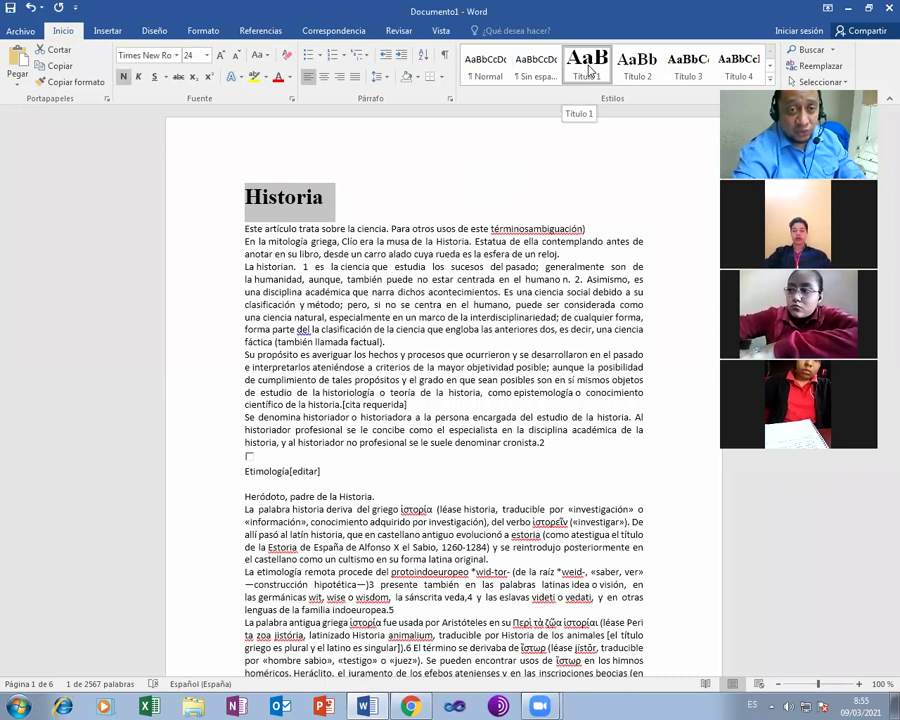
left_click(322, 471)
key("shift+Left")
key("shift+Left")
key("shift+Left")
key("shift+Left")
key("shift+Left")
key("shift+Left")
key("shift+Left")
key("shift+Left")
key("BackSpace")
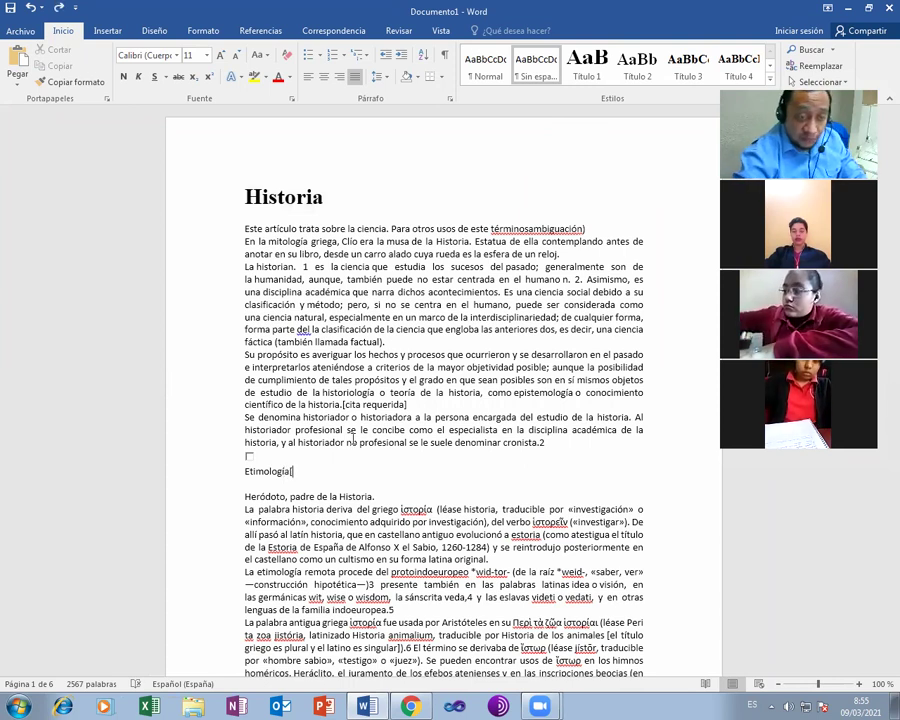
key("shift+Left")
key("shift+Left")
key("shift+Left")
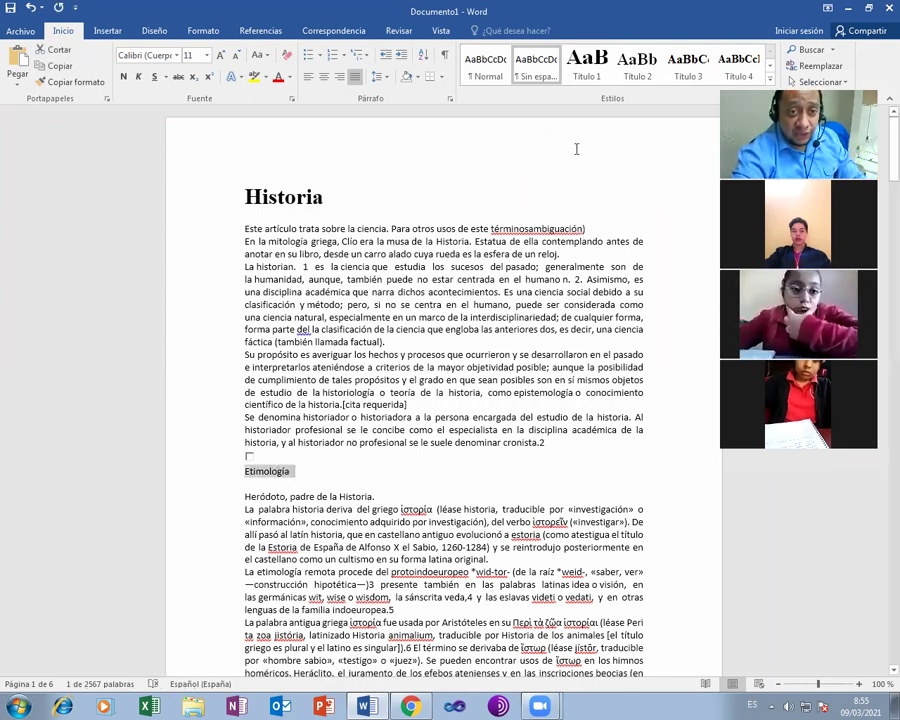
- Make Etimología a Título 2 heading
left_click(637, 66)
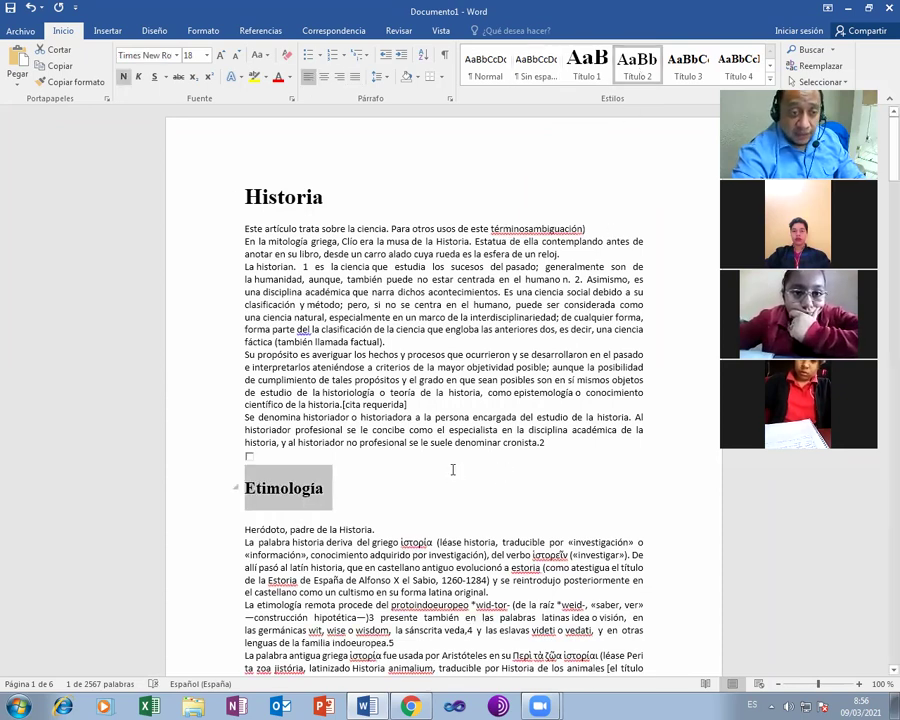
scroll(452, 474, "down", 3)
scroll(452, 472, "down", 5)
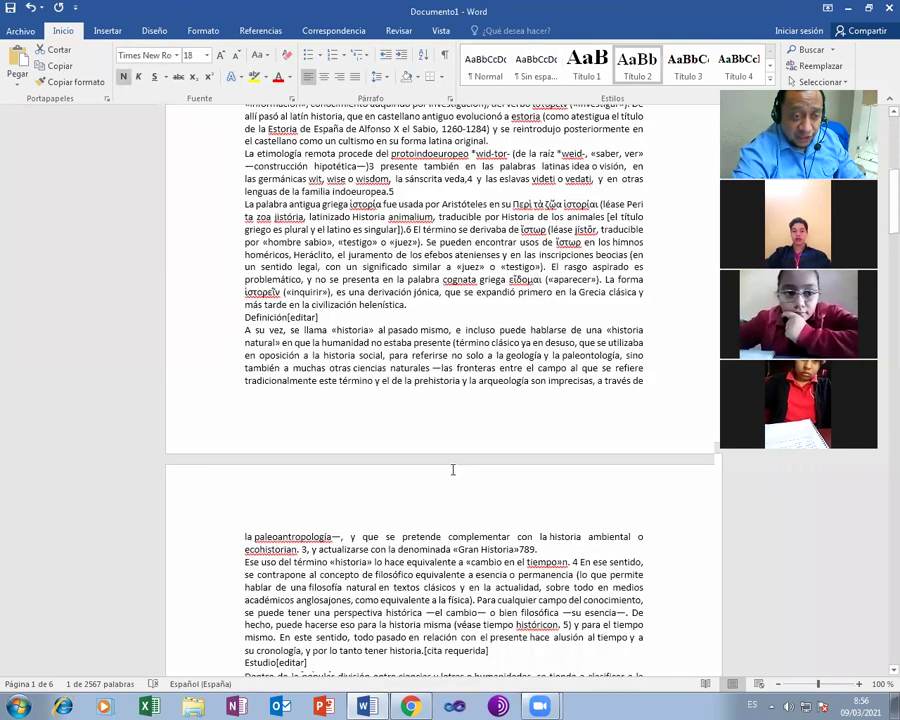
scroll(452, 469, "down", 3)
scroll(452, 469, "down", 2)
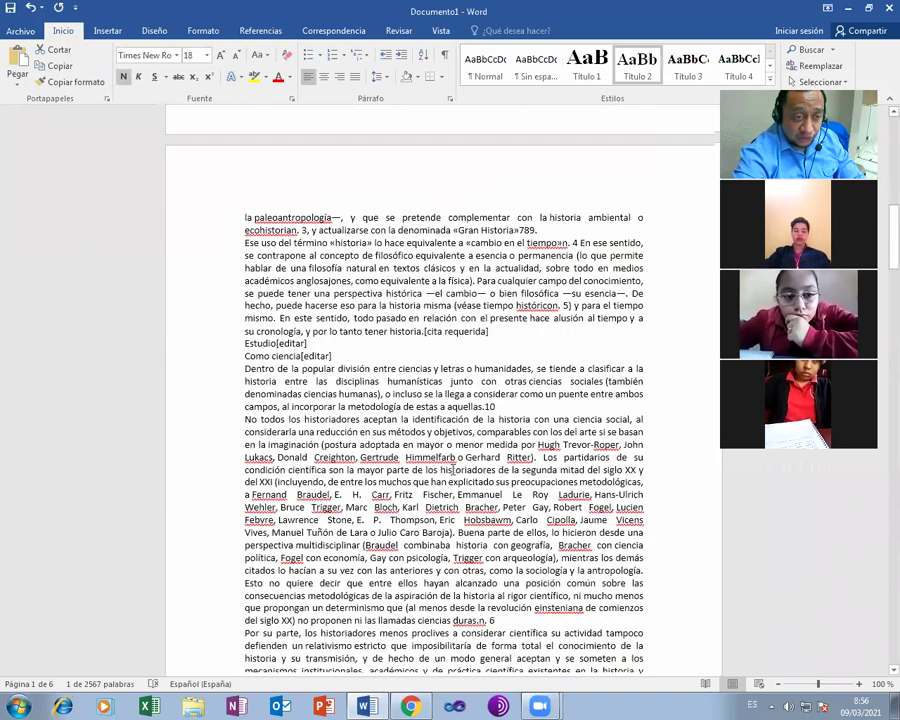
- Add an empty paragraph after the Estudio heading and close the Save As window unsaved
left_click(325, 338)
key("Return")
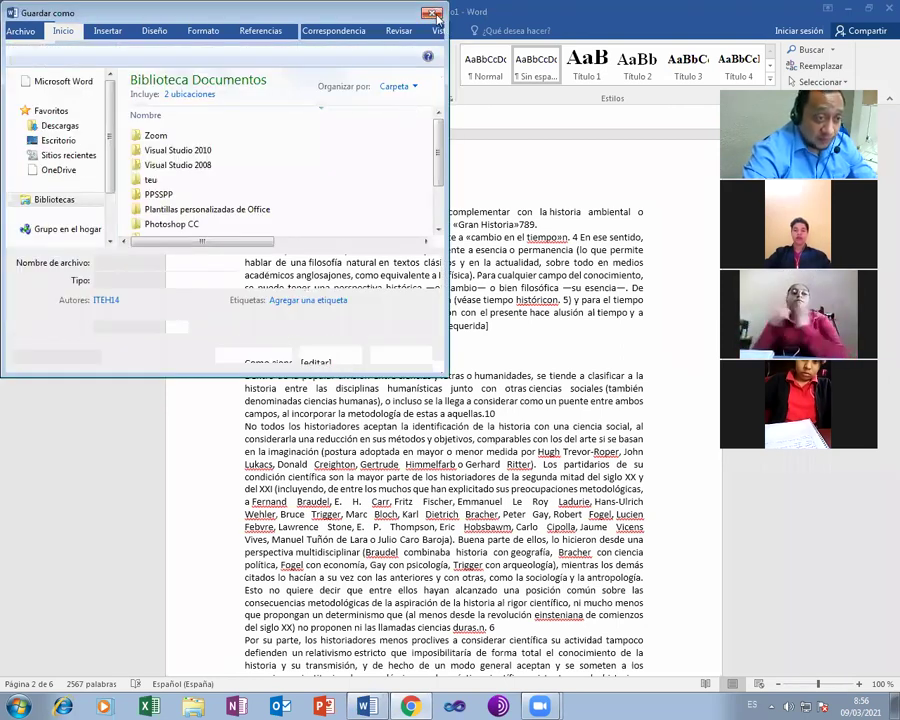
left_click(432, 14)
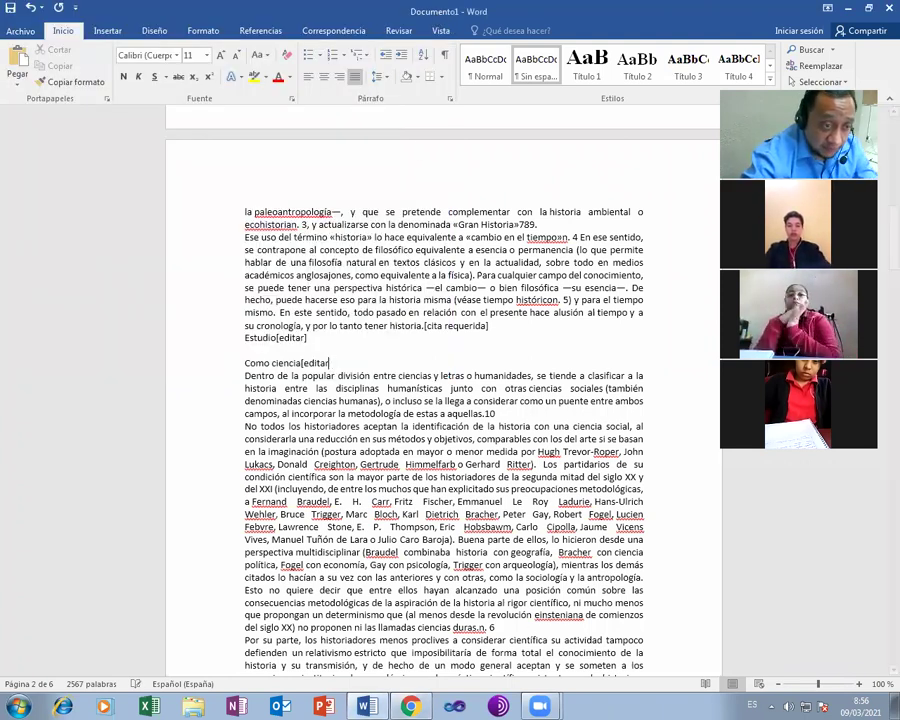
- Remove the trailing '[editar]' from the Como ciencia heading and select that line
key("BackSpace")
key("BackSpace")
key("BackSpace")
key("BackSpace")
key("BackSpace")
key("BackSpace")
key("BackSpace")
key("BackSpace")
key("BackSpace")
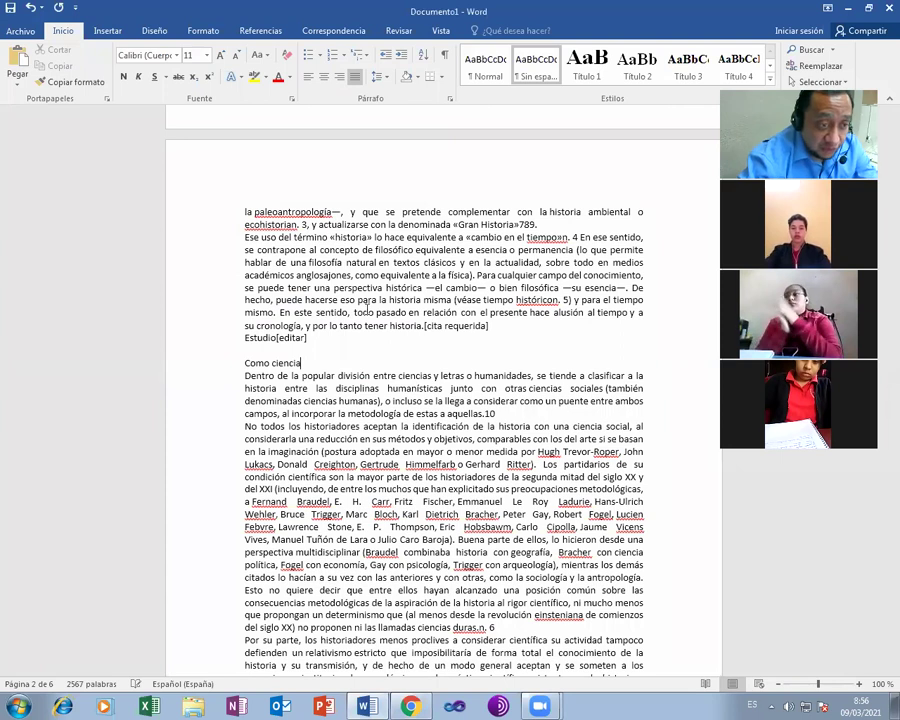
key("shift+Up")
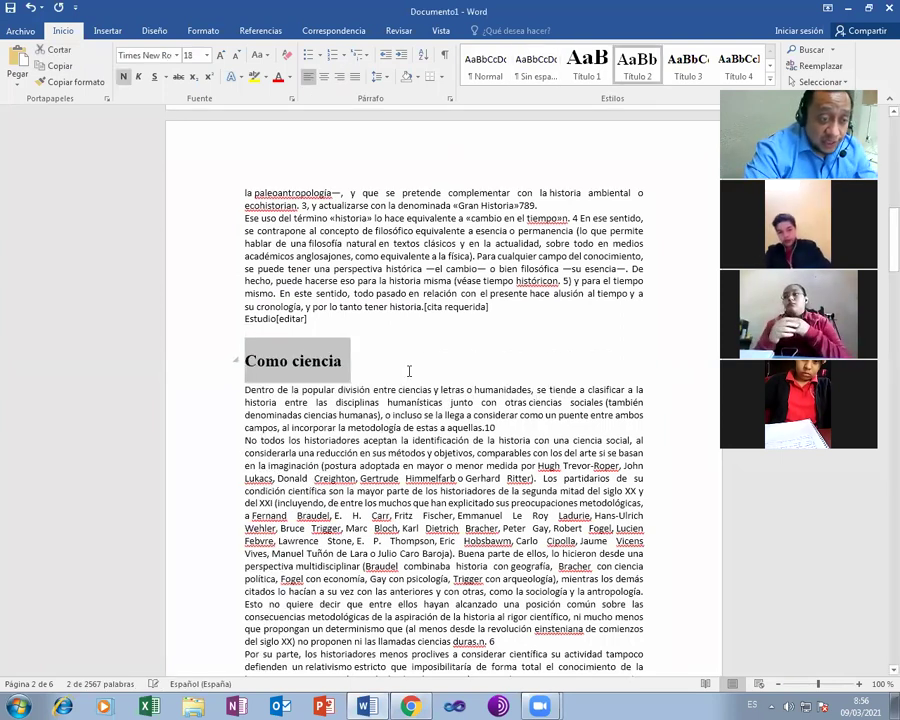
scroll(409, 371, "down", 5)
scroll(409, 372, "down", 3)
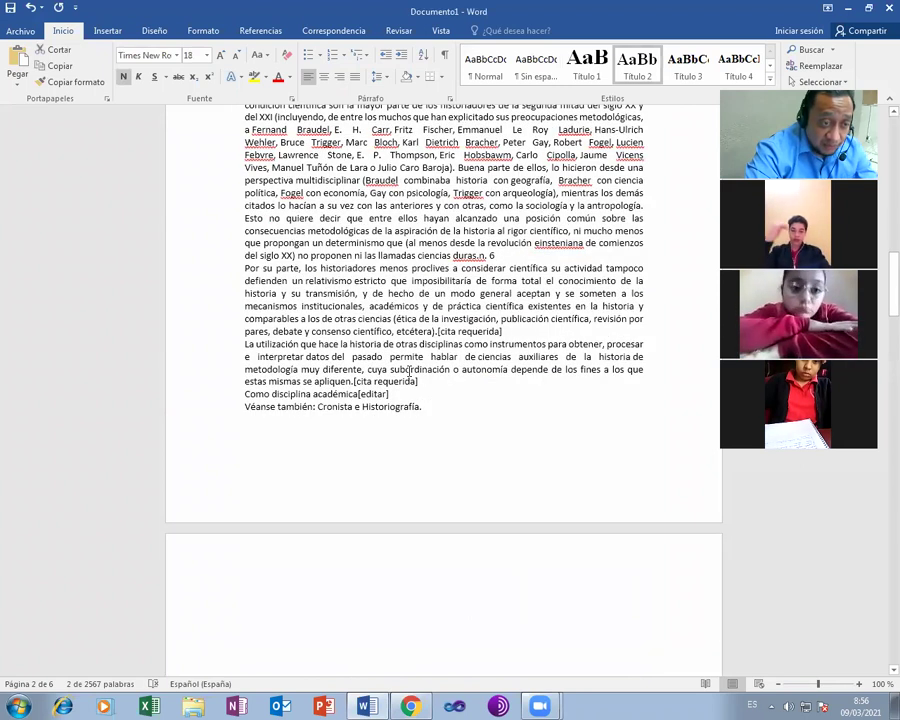
scroll(409, 371, "down", 4)
scroll(409, 371, "down", 3)
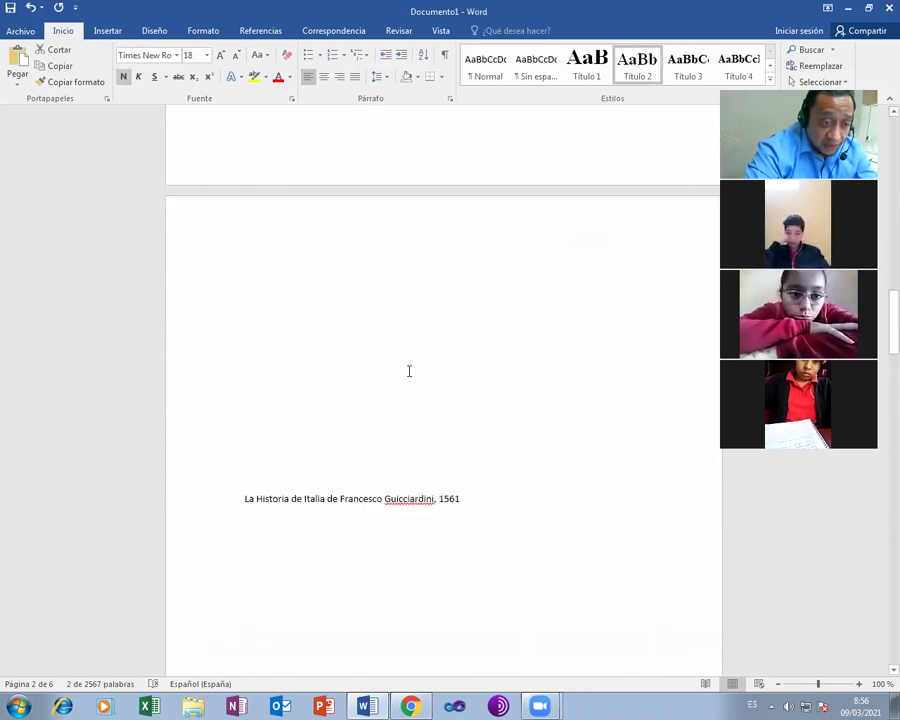
scroll(409, 371, "down", 5)
scroll(409, 371, "down", 6)
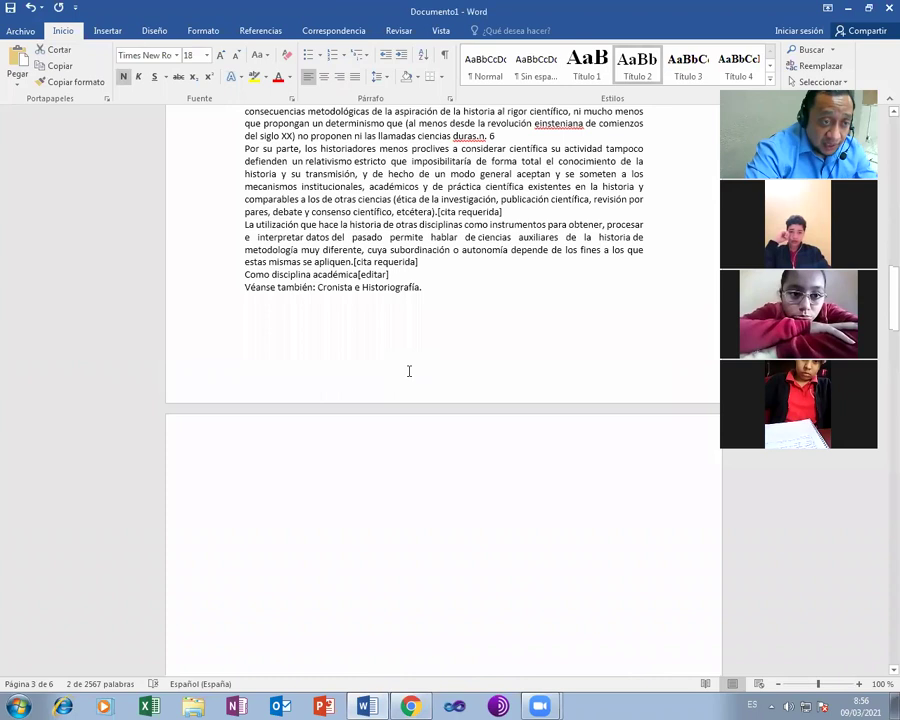
scroll(391, 347, "up", 1)
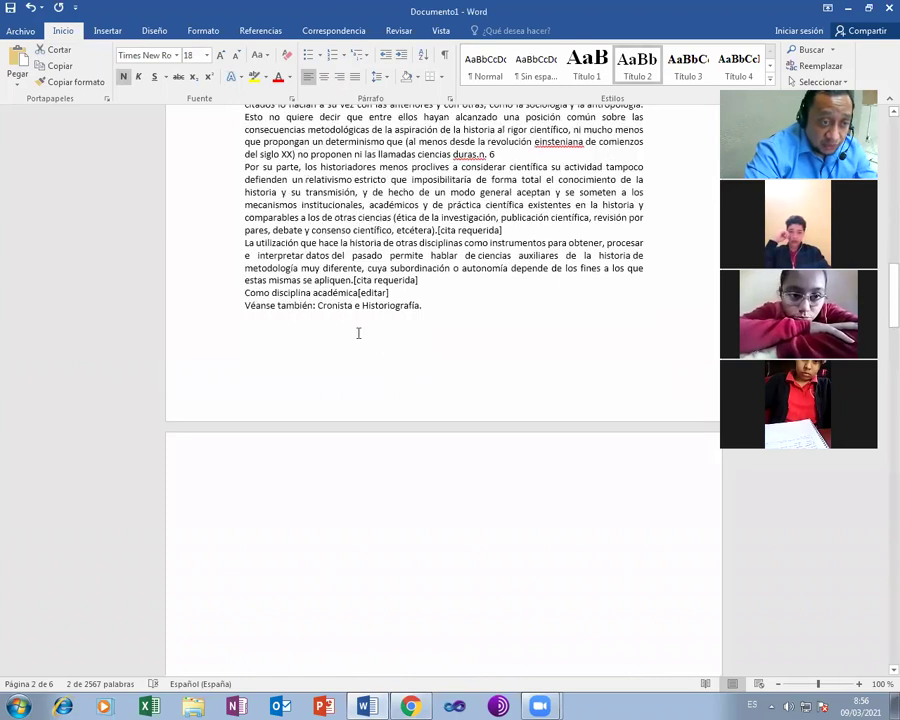
- Push Como disciplina académica onto page 3 with blank lines and make it Título 3
left_click(252, 293)
key("Return")
key("Return")
key("Return")
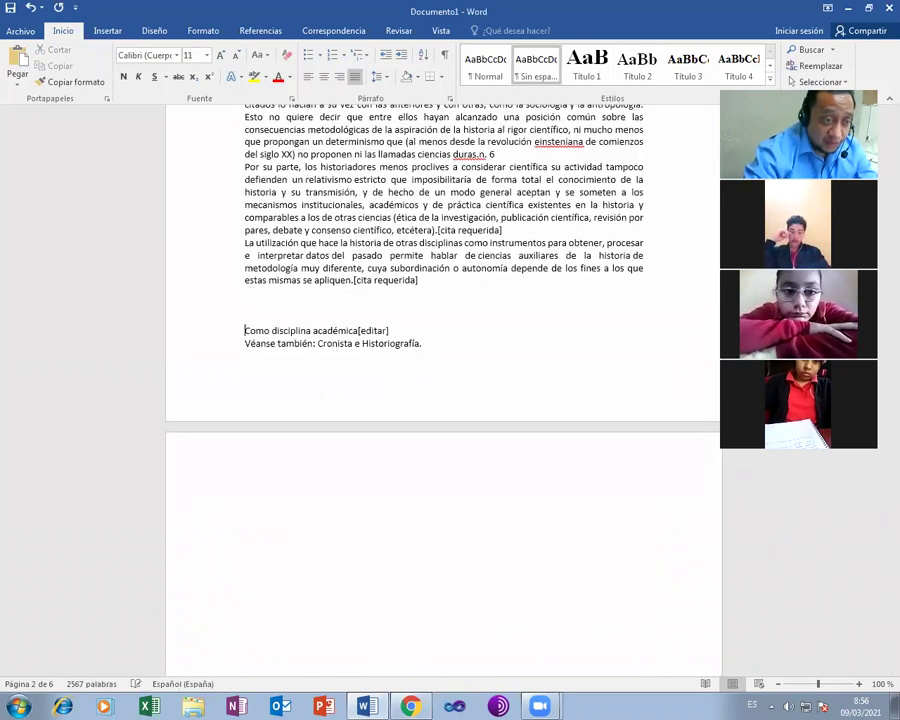
key("Return")
key("Return")
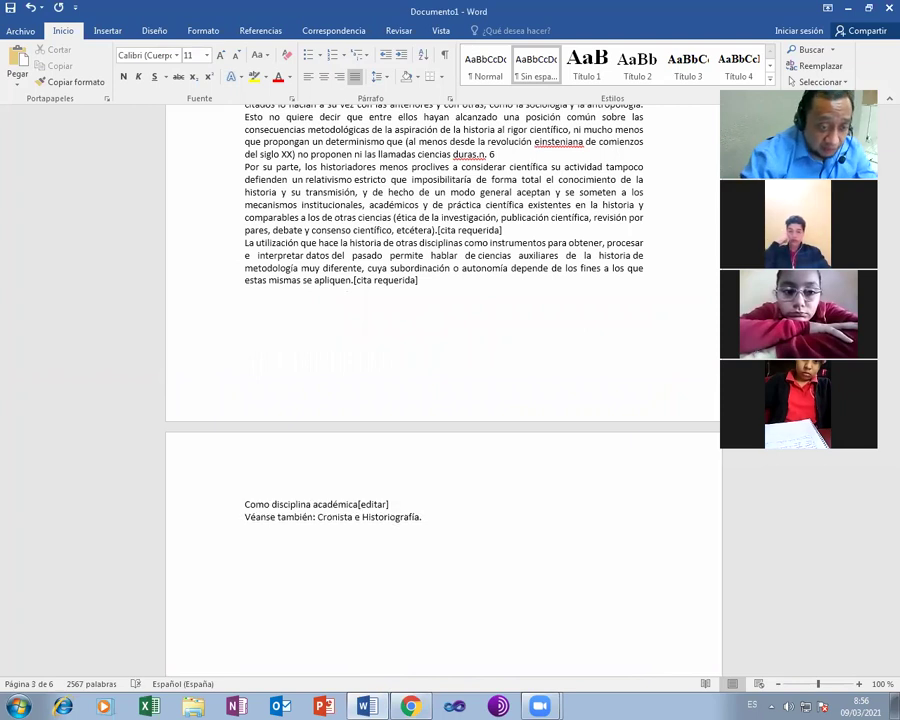
key("shift+Right")
key("shift+Right")
key("shift+Right")
key("shift+Right")
key("shift+Right")
key("shift+Right")
key("shift+Right")
key("shift+Right")
key("shift+Right")
key("shift+Right")
key("shift+Right")
key("shift+Right")
key("shift+Right")
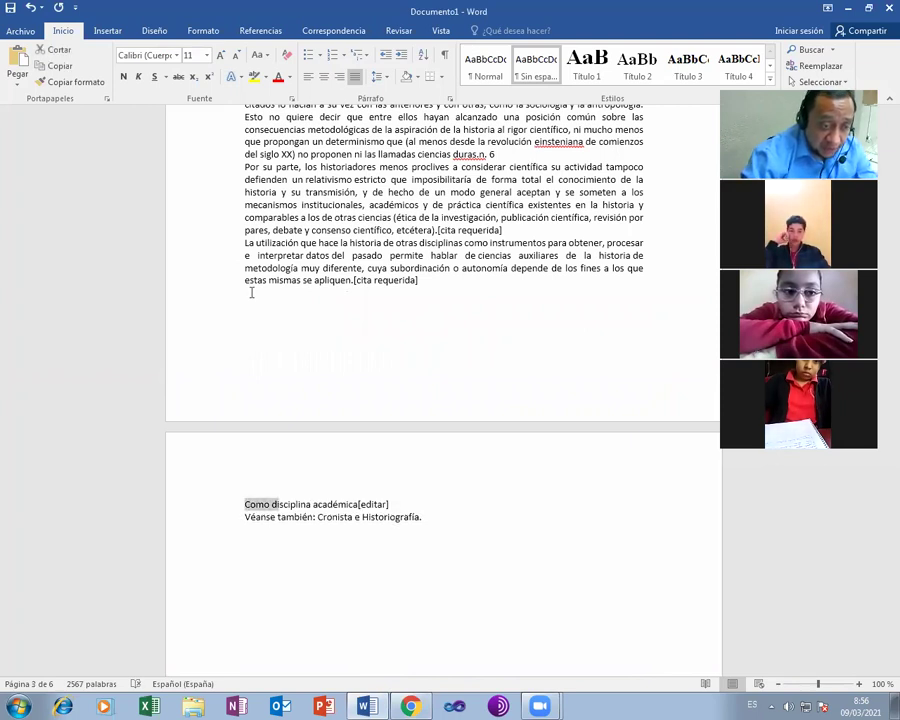
key("shift+Right")
key("shift+Right")
key("shift+Right")
key("shift+Right")
key("shift+Right")
key("shift+Right")
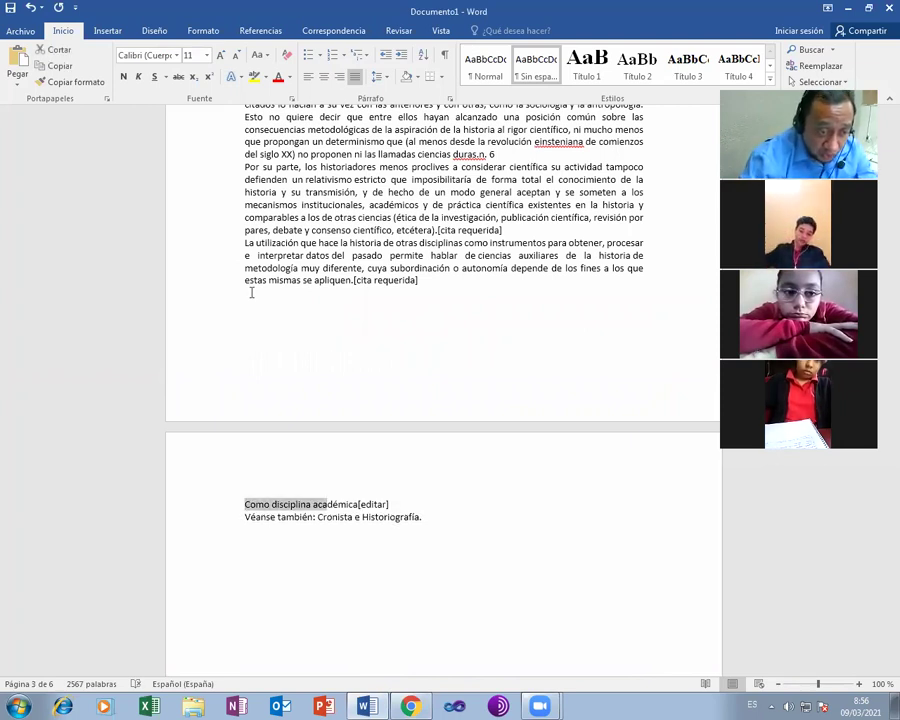
key("shift+Right")
key("shift+Right")
key("shift+Right")
key("shift+Right")
key("shift+Right")
key("shift+Right")
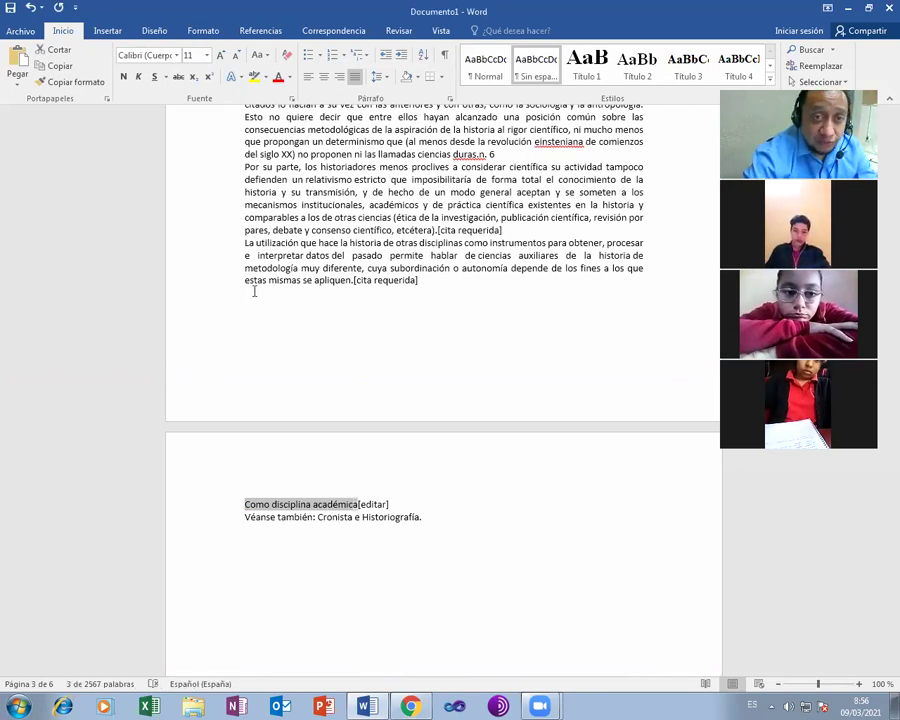
left_click(688, 62)
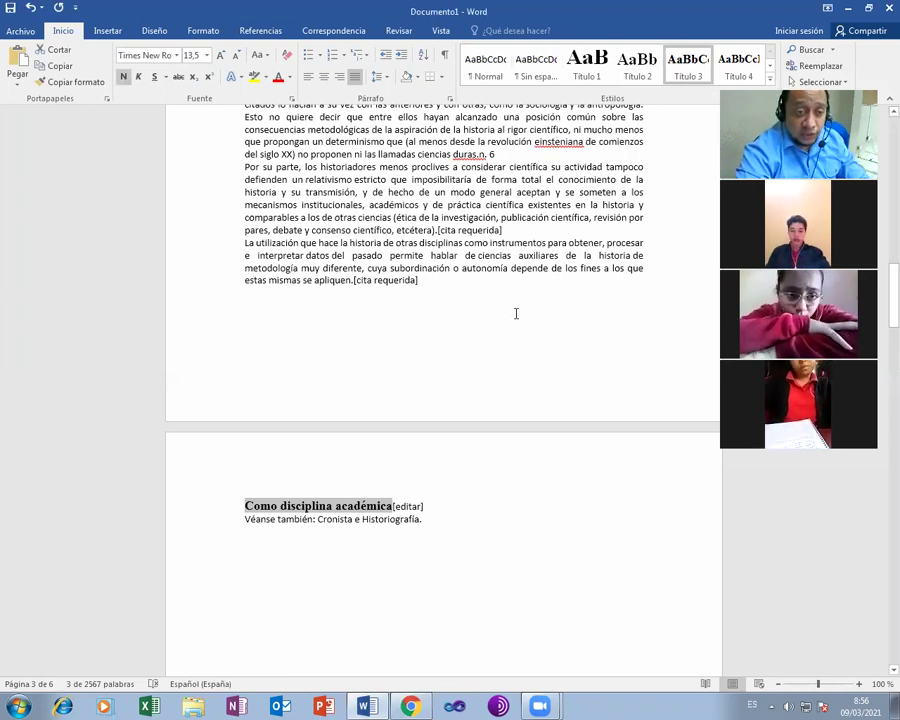
- Apply Título 1 to the Historia heading
scroll(503, 349, "up", 5)
scroll(510, 300, "up", 5)
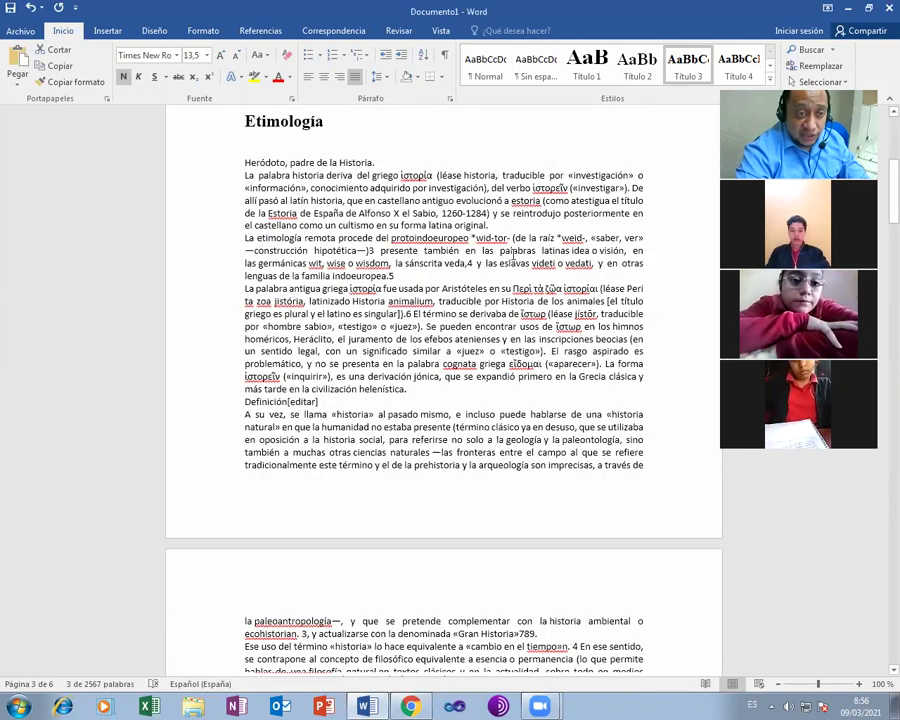
scroll(460, 220, "up", 5)
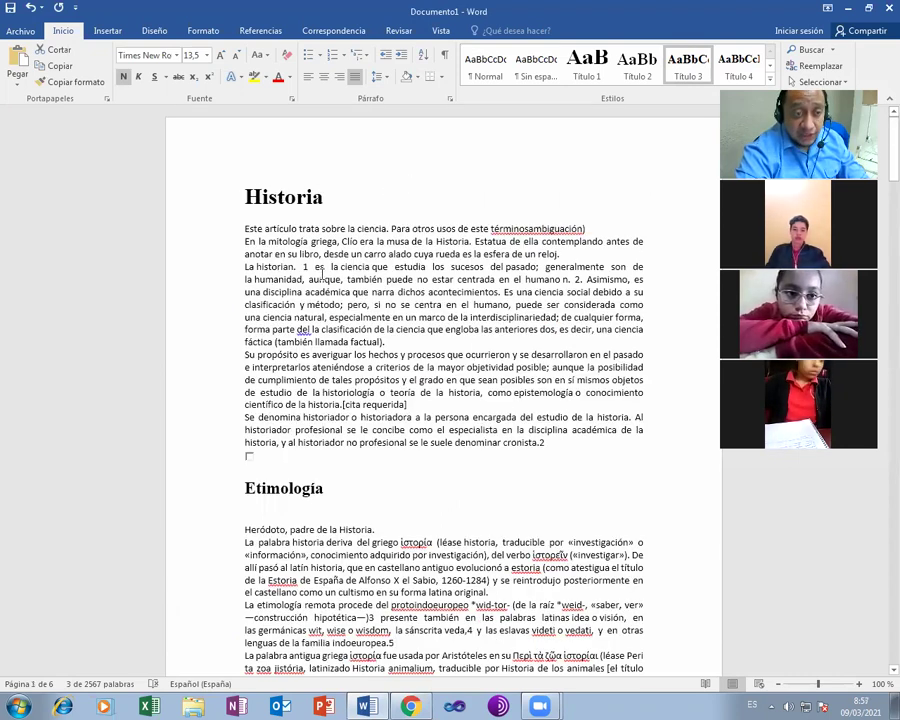
scroll(316, 353, "down", 5)
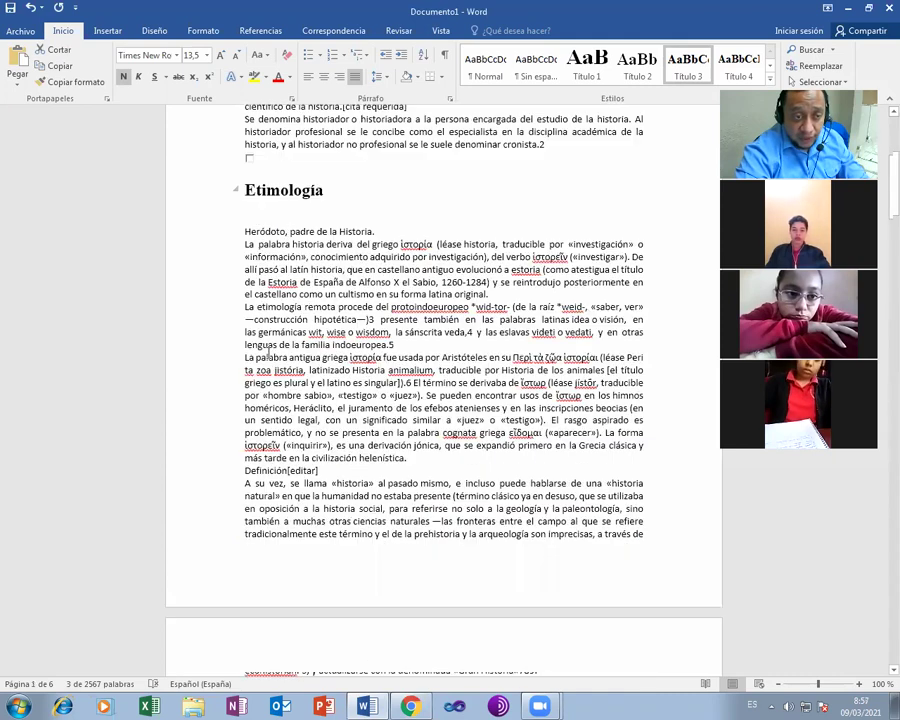
scroll(268, 350, "down", 10)
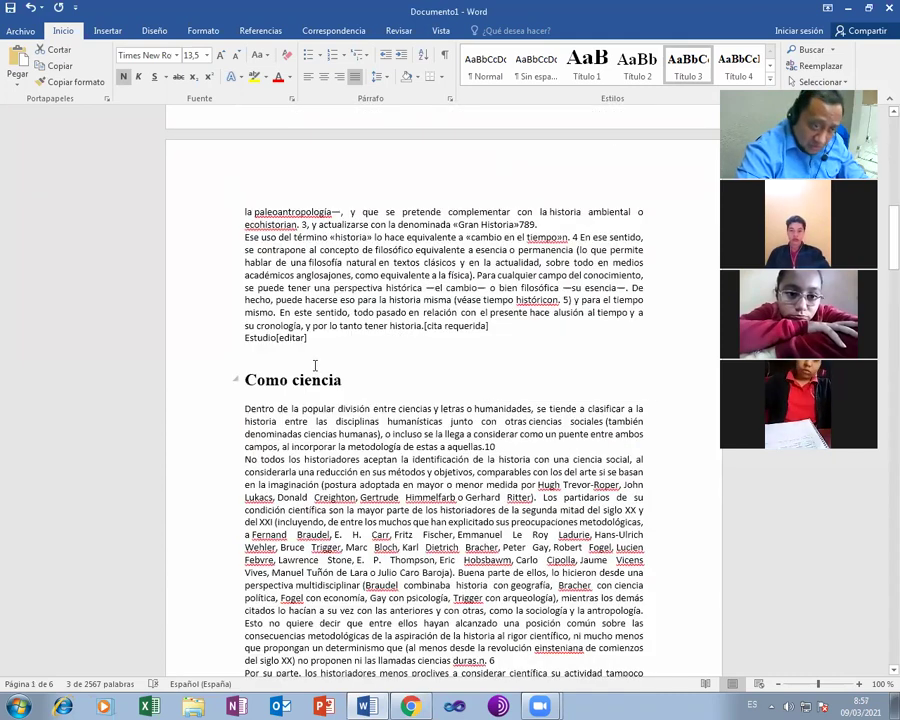
scroll(315, 365, "down", 10)
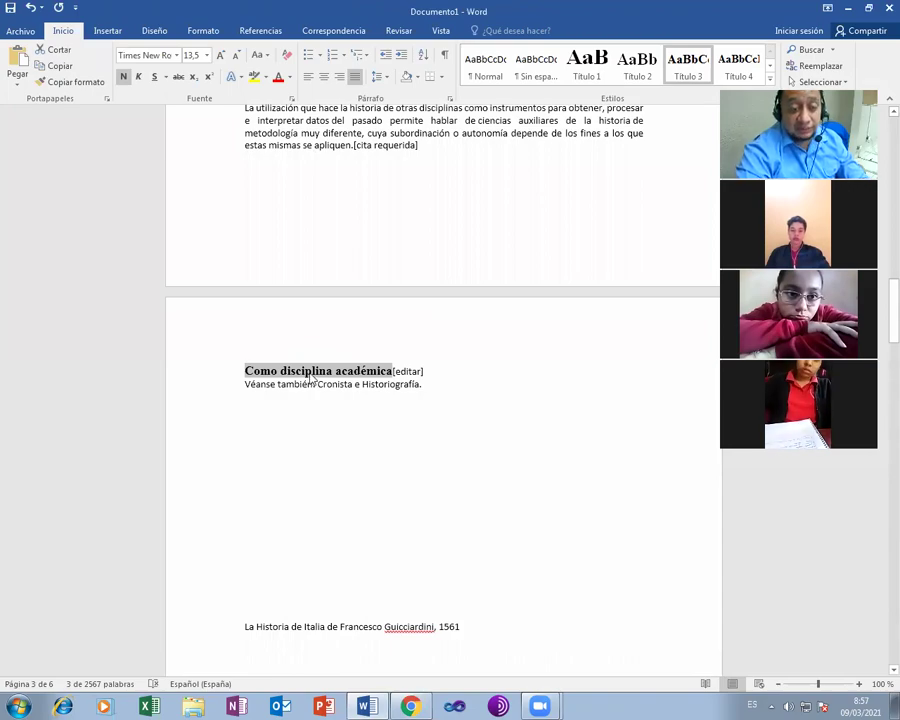
scroll(335, 366, "up", 10)
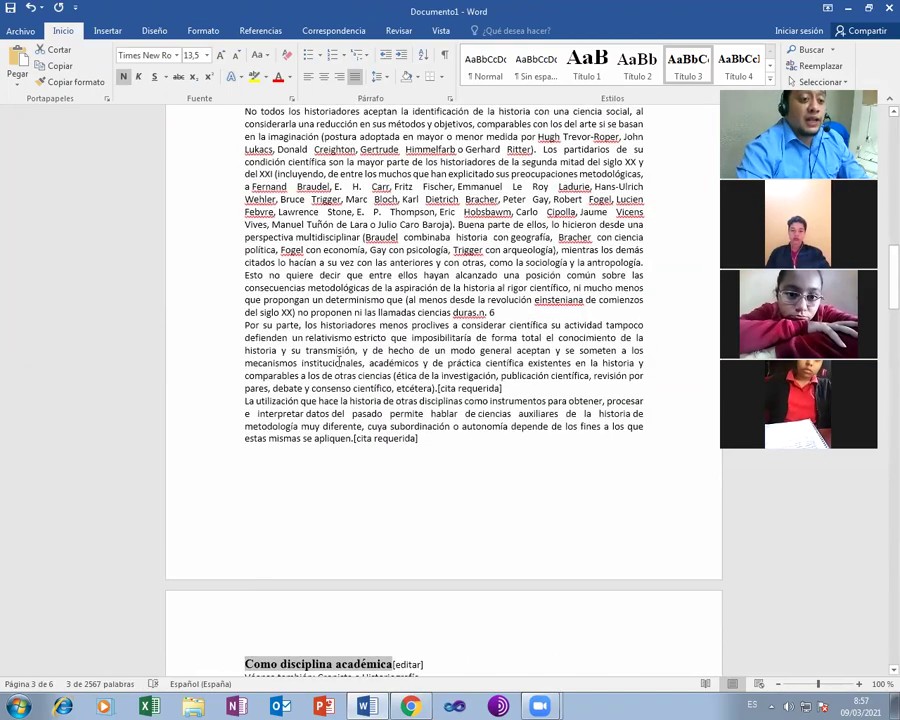
scroll(342, 359, "up", 20)
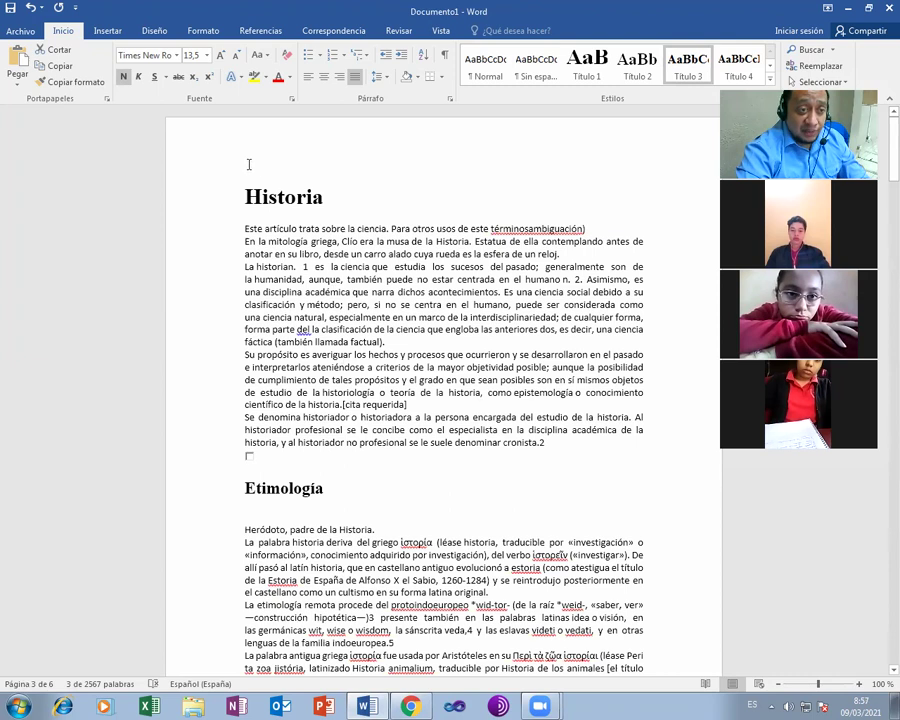
left_click(580, 70)
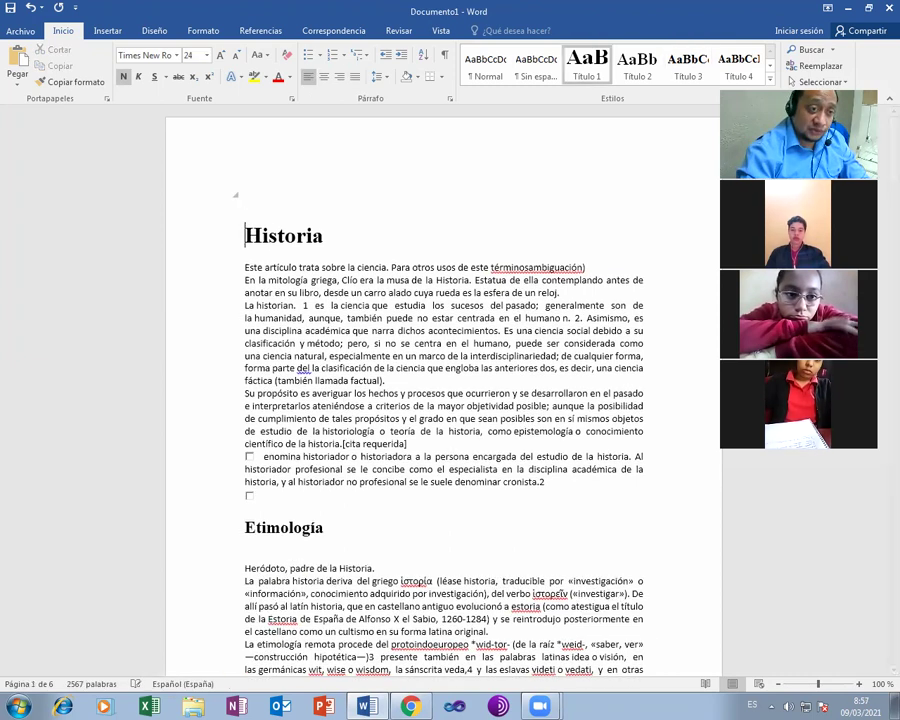
- Add an empty top line above Historia for the table of contents and show the Referencias tools
key("Return")
left_click(253, 192)
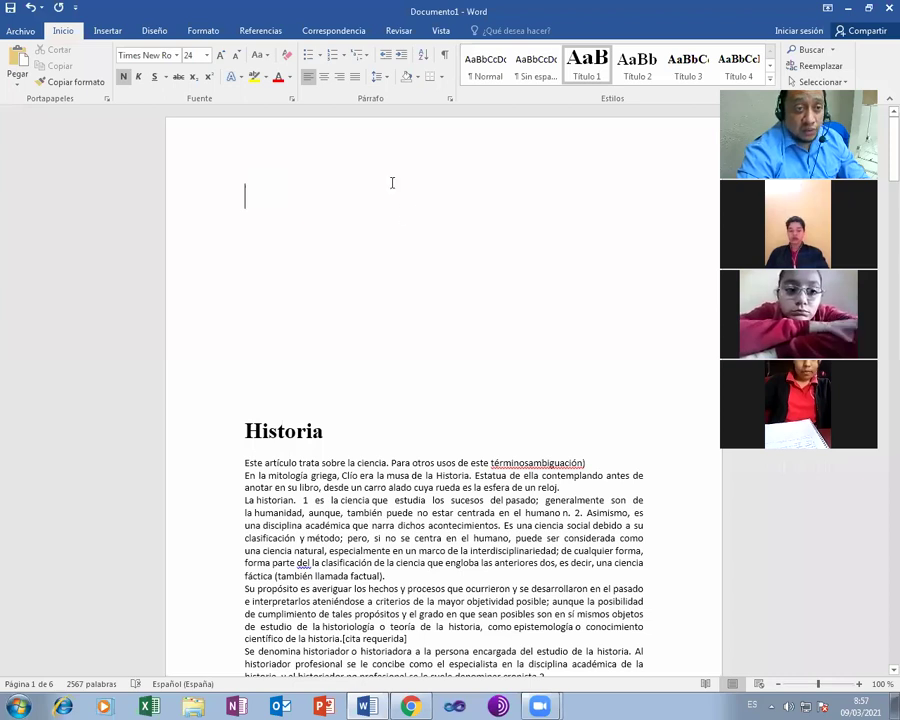
left_click(344, 31)
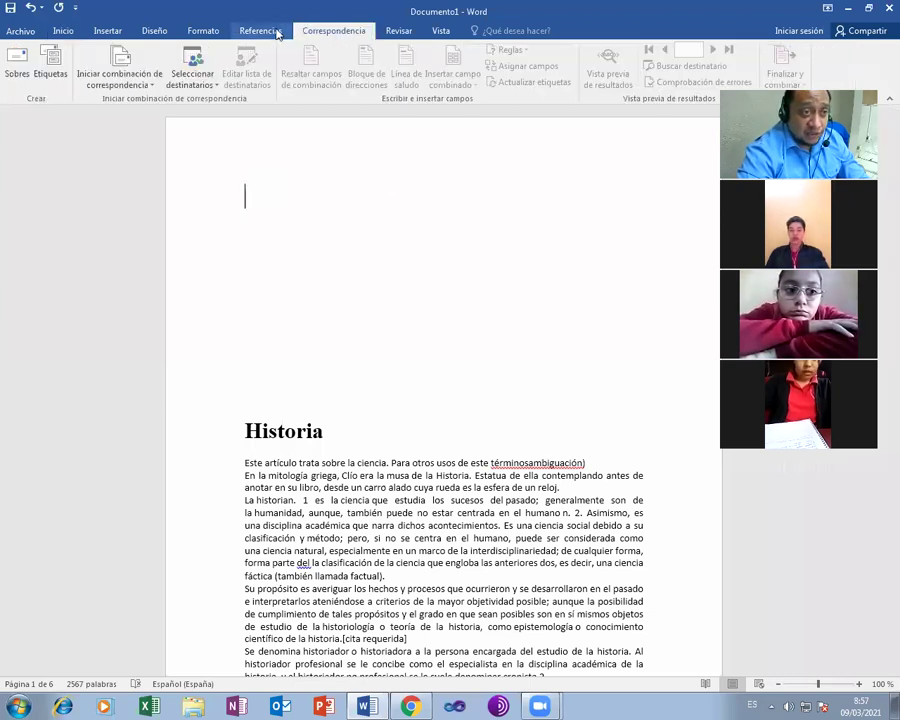
left_click(259, 31)
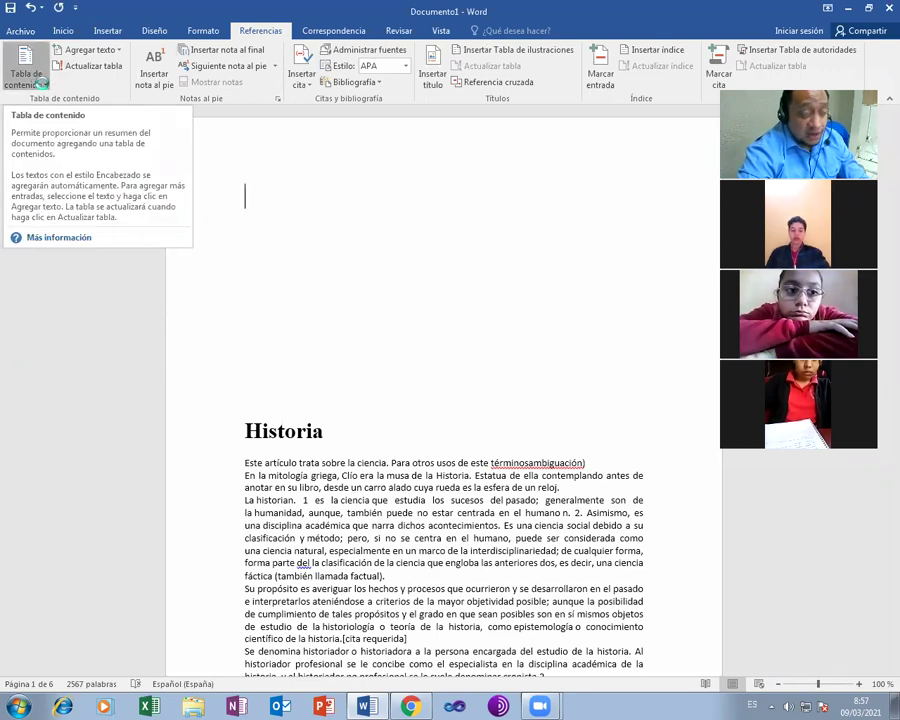
- Insert Tabla automática 1 as the table of contents and select its entries to inspect them
left_click(42, 86)
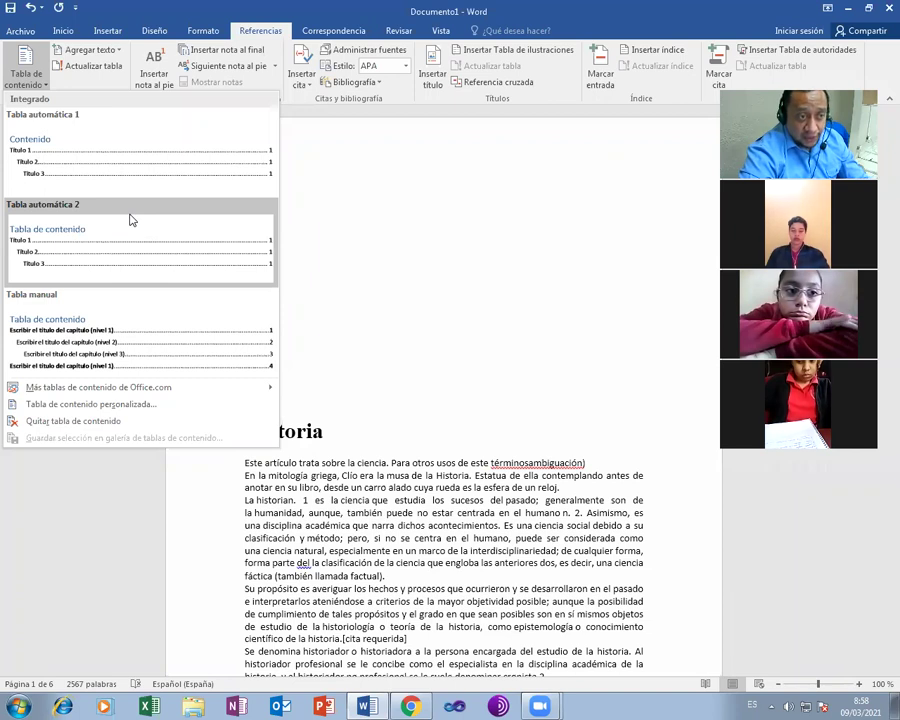
left_click(56, 162)
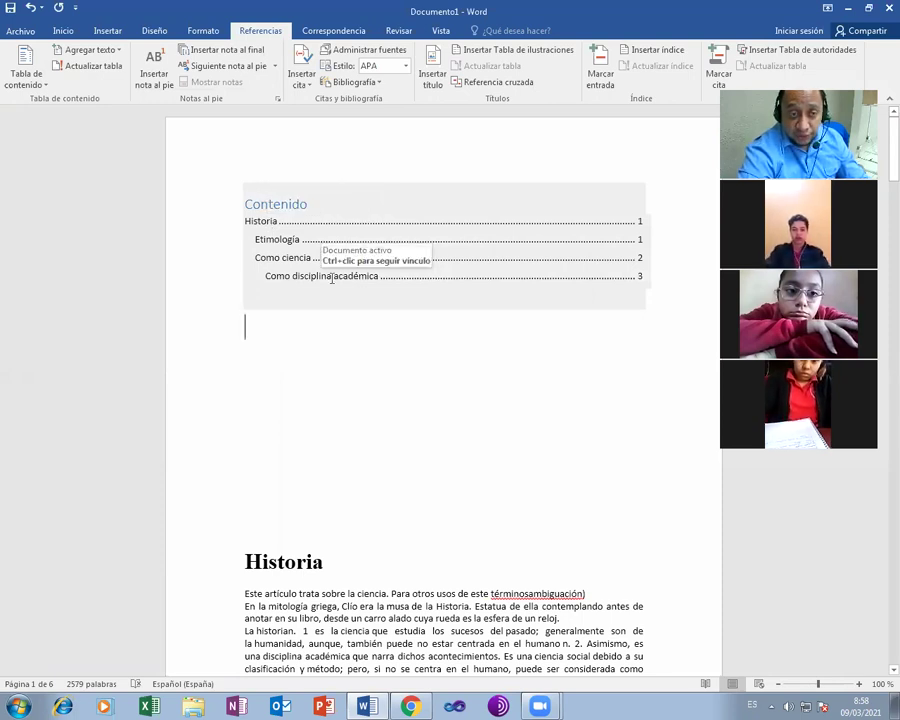
double_click(262, 221)
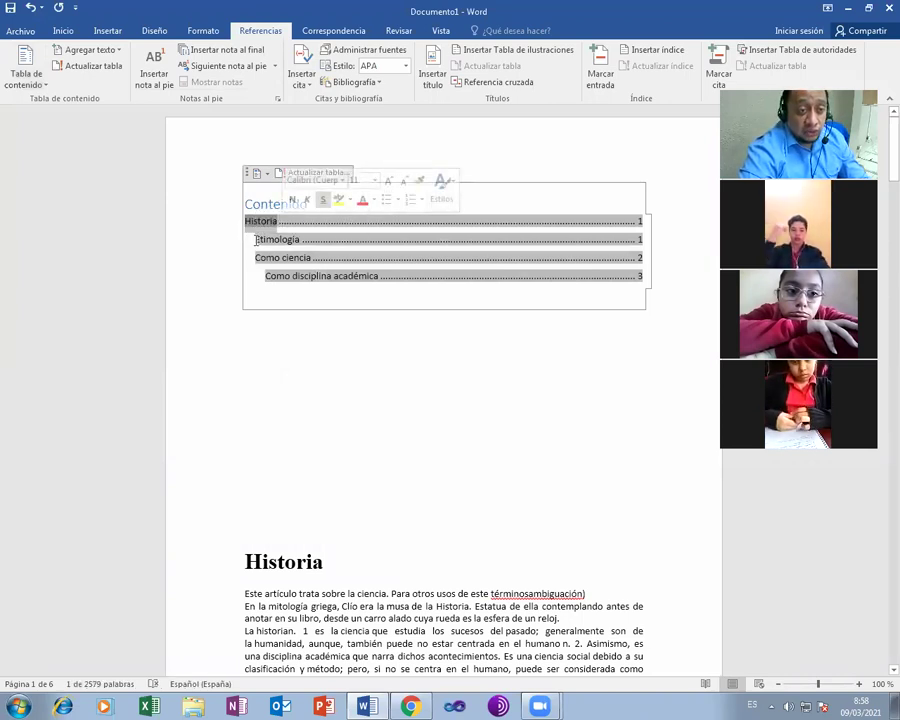
double_click(287, 240)
left_click_drag(275, 237, 311, 261)
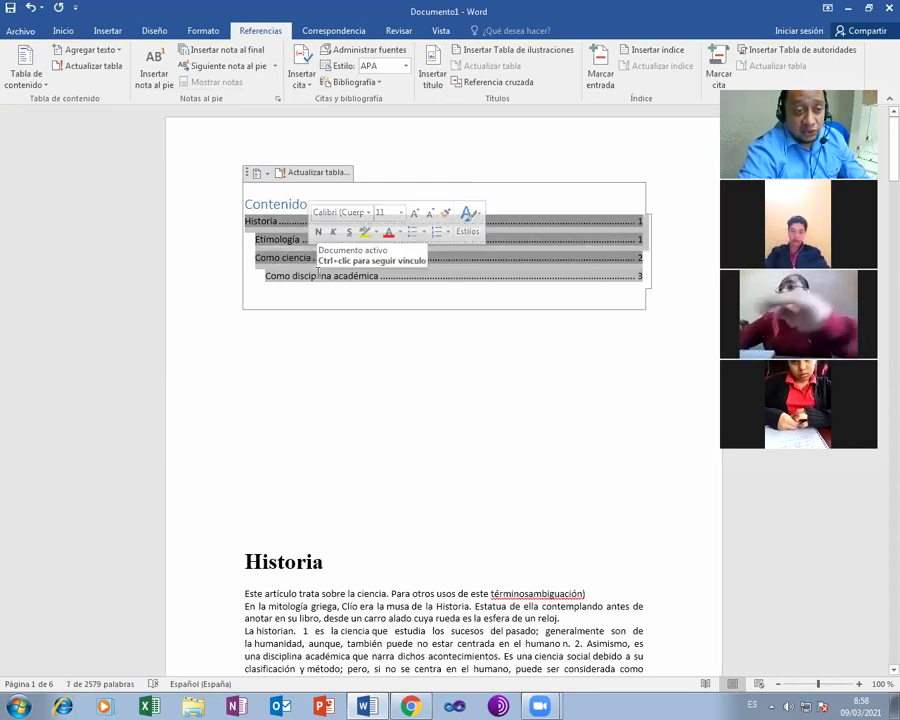
left_click(318, 275)
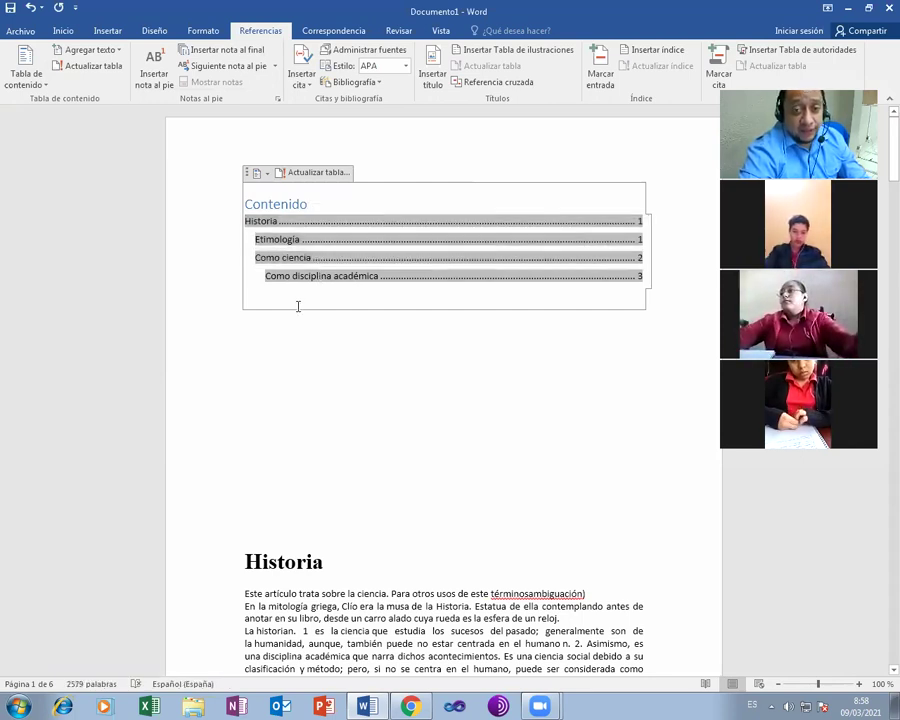
left_click(255, 174)
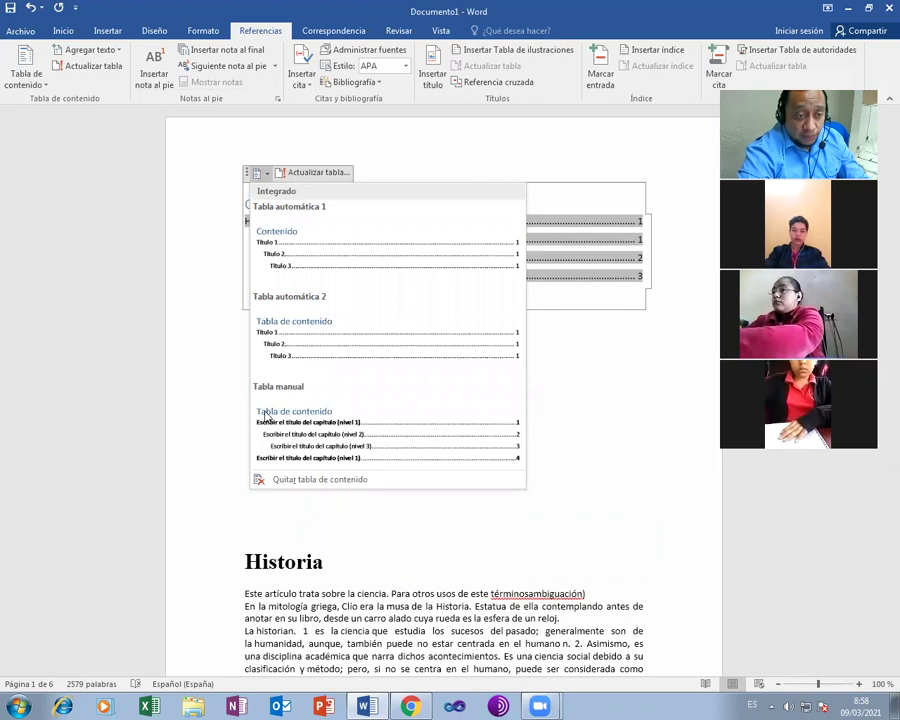
- Switch the table of contents to Tabla manual, then back to Tabla automática 1
left_click(296, 421)
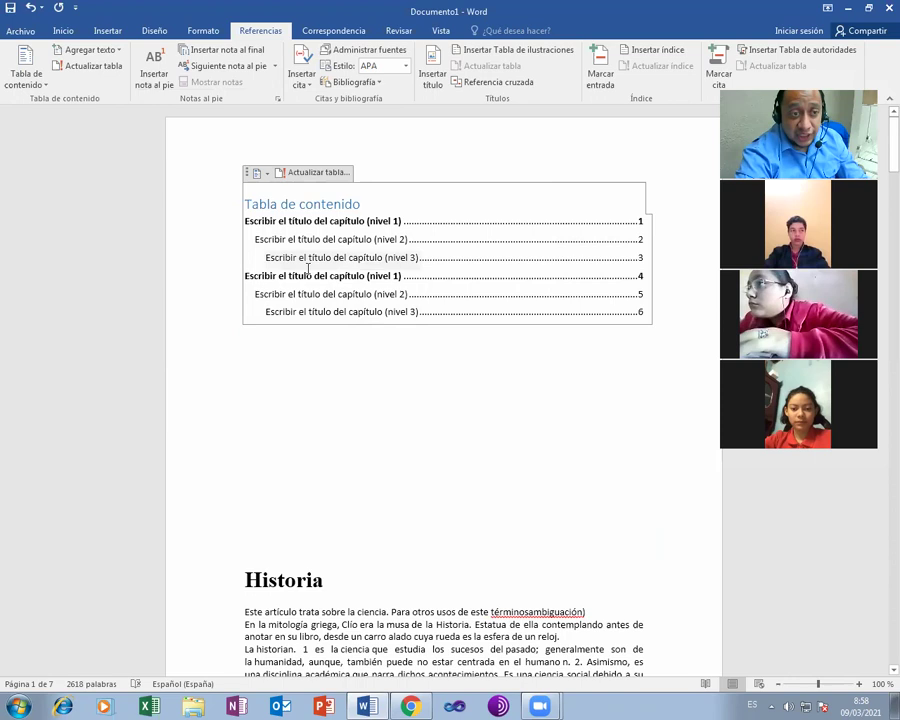
left_click(267, 174)
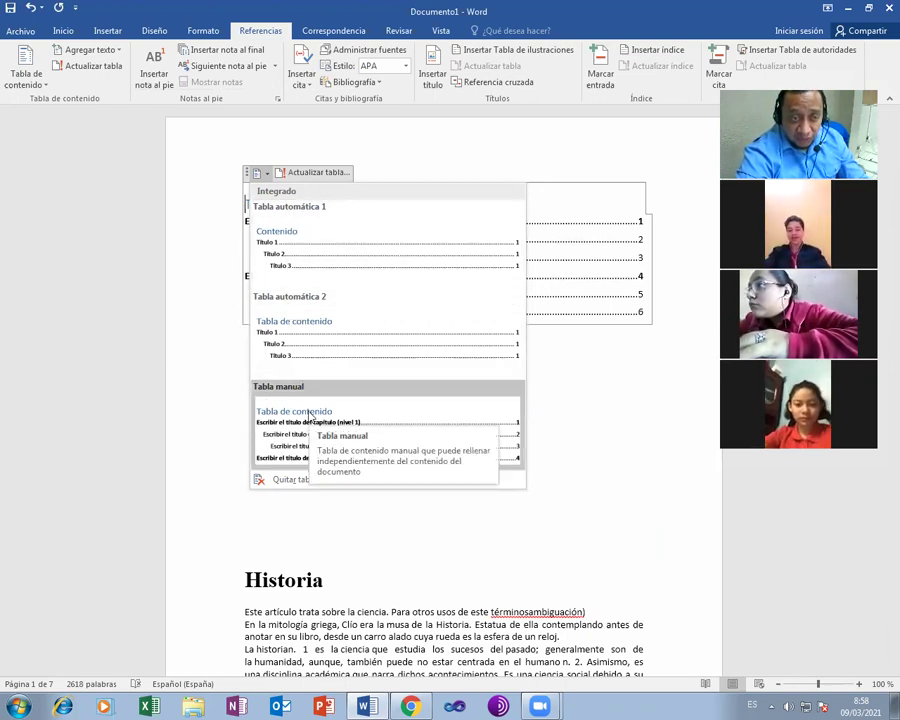
left_click(303, 262)
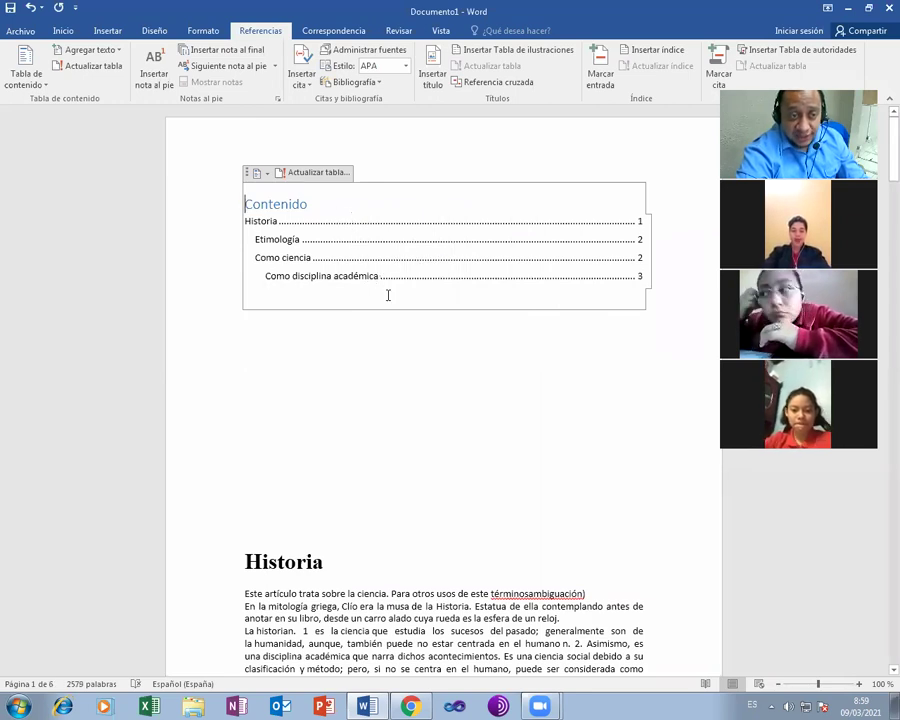
scroll(349, 403, "down", 1)
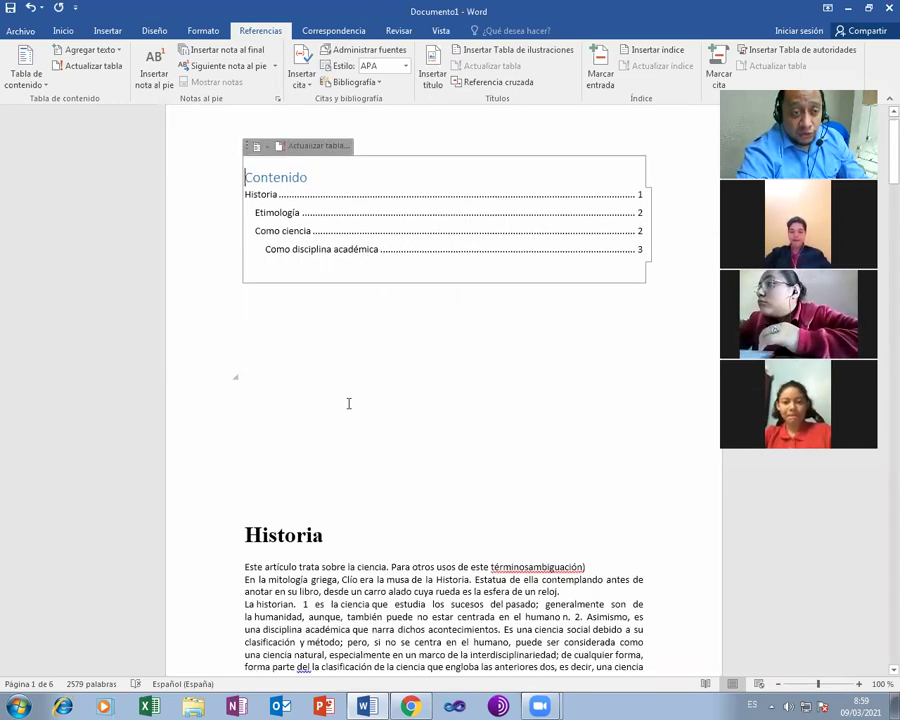
- Scroll to page 5 and select the line 'Historia de Nikolaos Gysis (1892)'
scroll(349, 403, "down", 20)
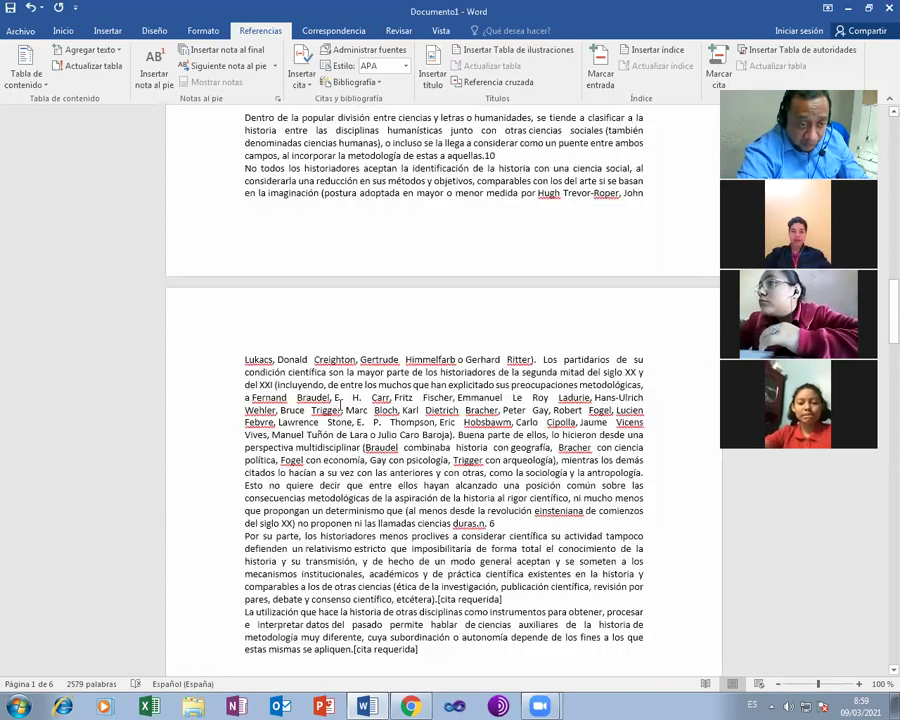
scroll(340, 404, "down", 15)
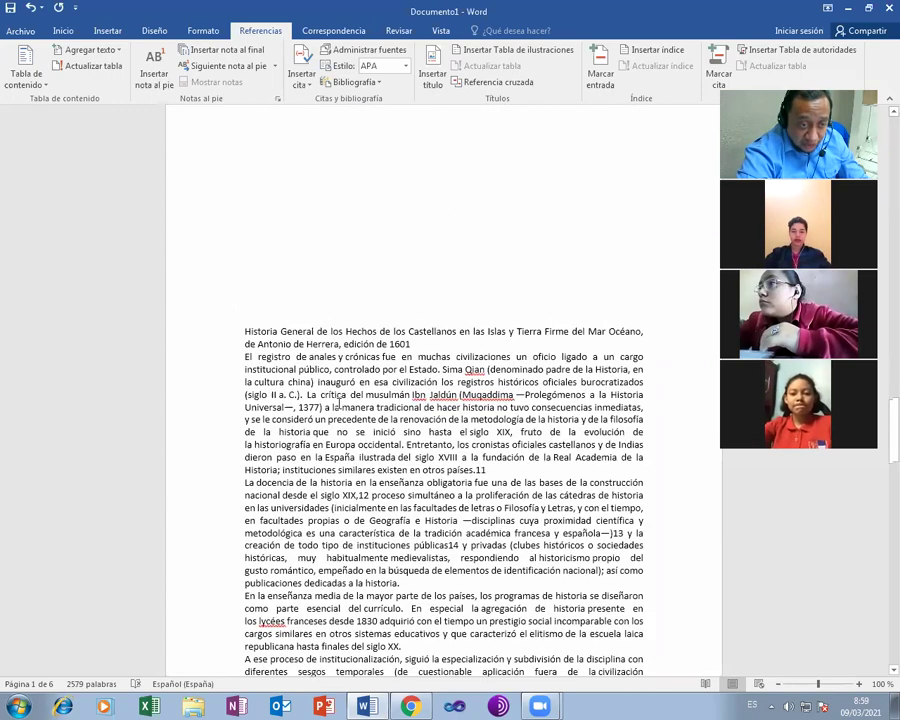
scroll(338, 403, "down", 6)
scroll(338, 403, "down", 5)
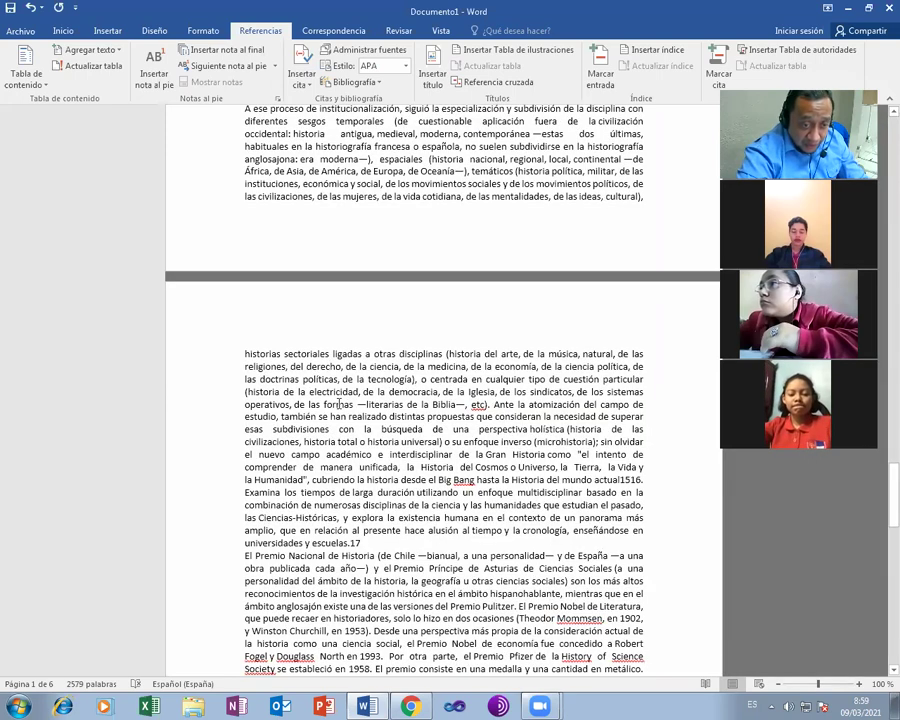
scroll(338, 404, "down", 4)
scroll(338, 404, "down", 4)
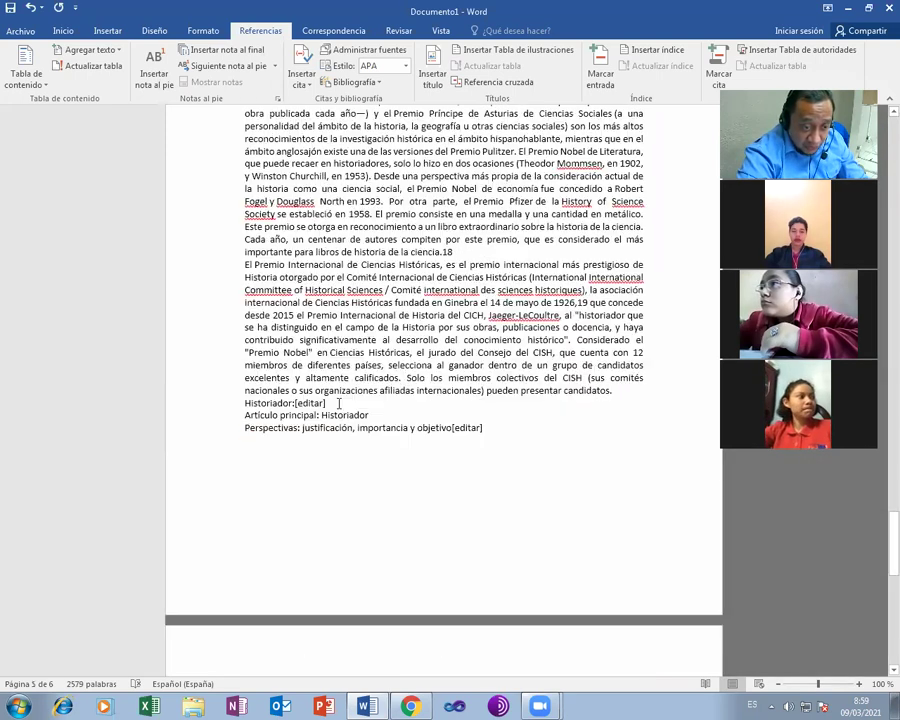
scroll(338, 404, "down", 10)
scroll(338, 405, "down", 2)
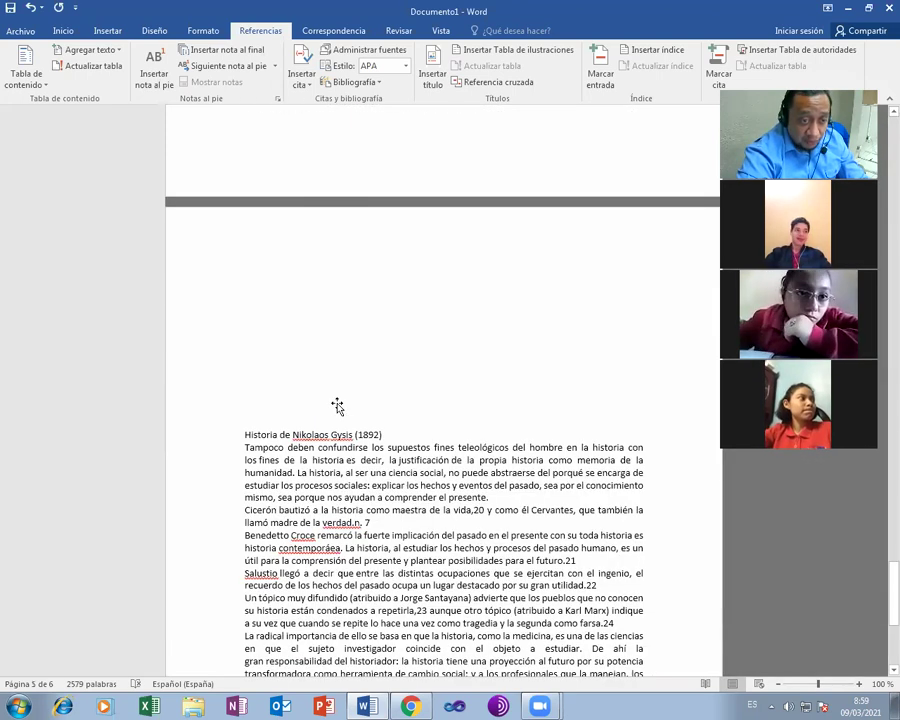
left_click_drag(245, 424, 383, 424)
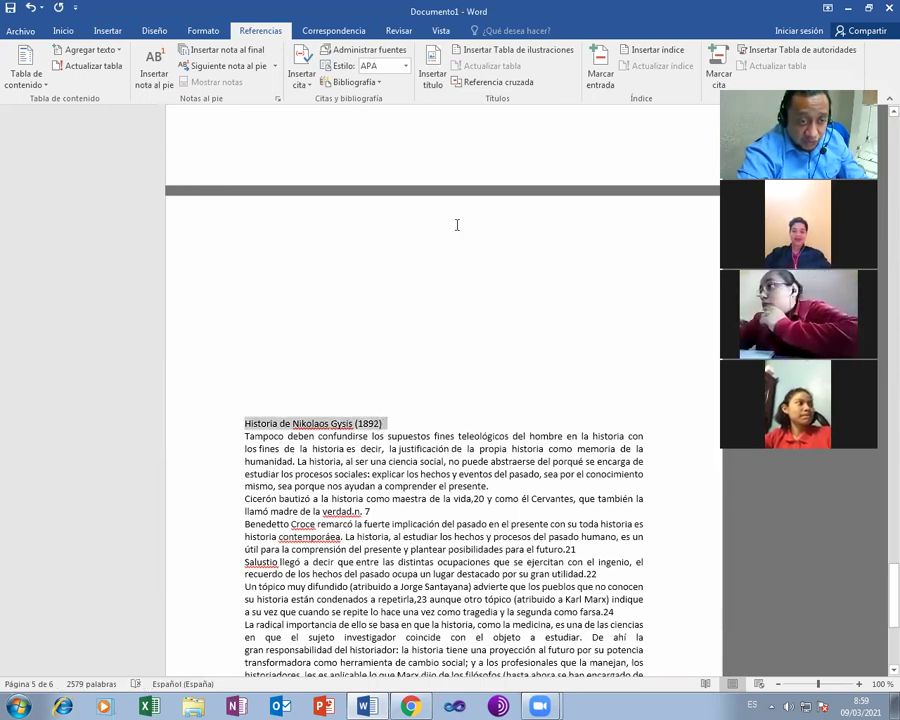
left_click(24, 31)
- Apply Título 1 from the Inicio styles to 'Historia de Nikolaos Gysis (1892)', then scroll back up
left_click(22, 29)
left_click(66, 32)
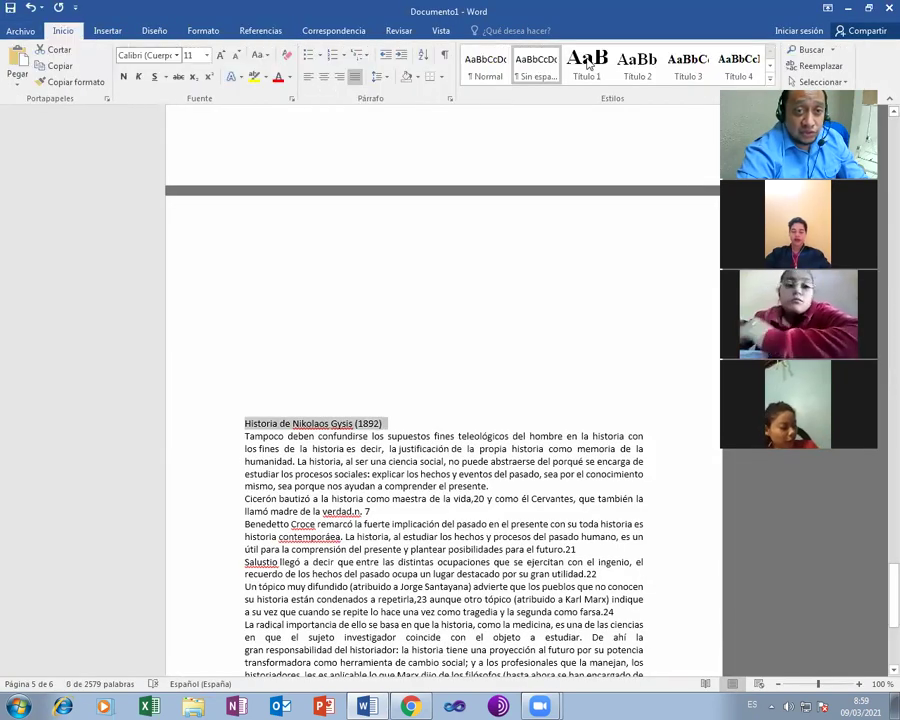
left_click(588, 66)
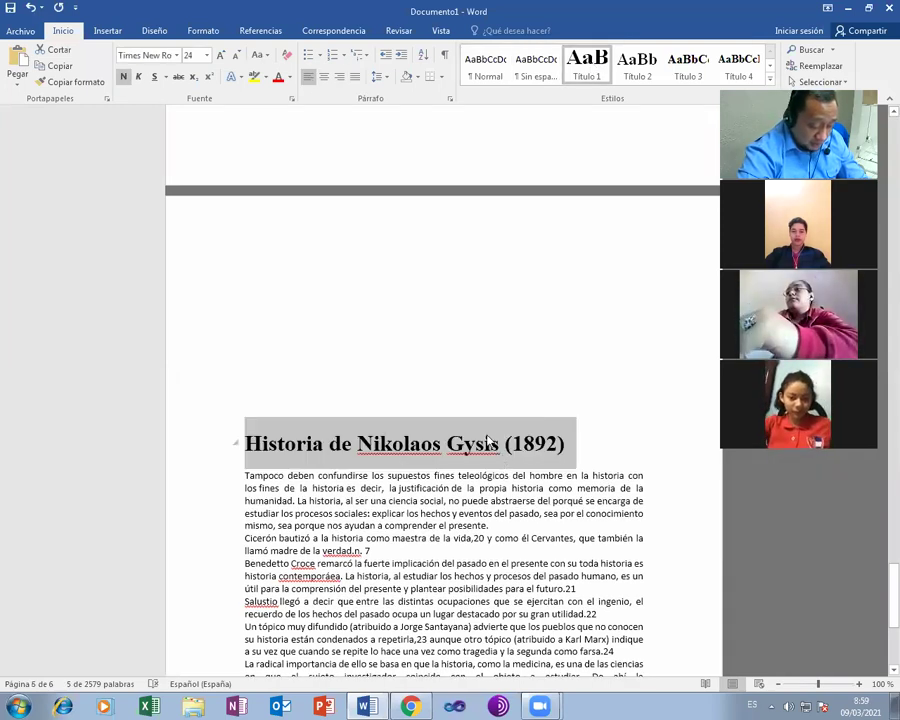
scroll(479, 401, "up", 1)
scroll(478, 397, "up", 15)
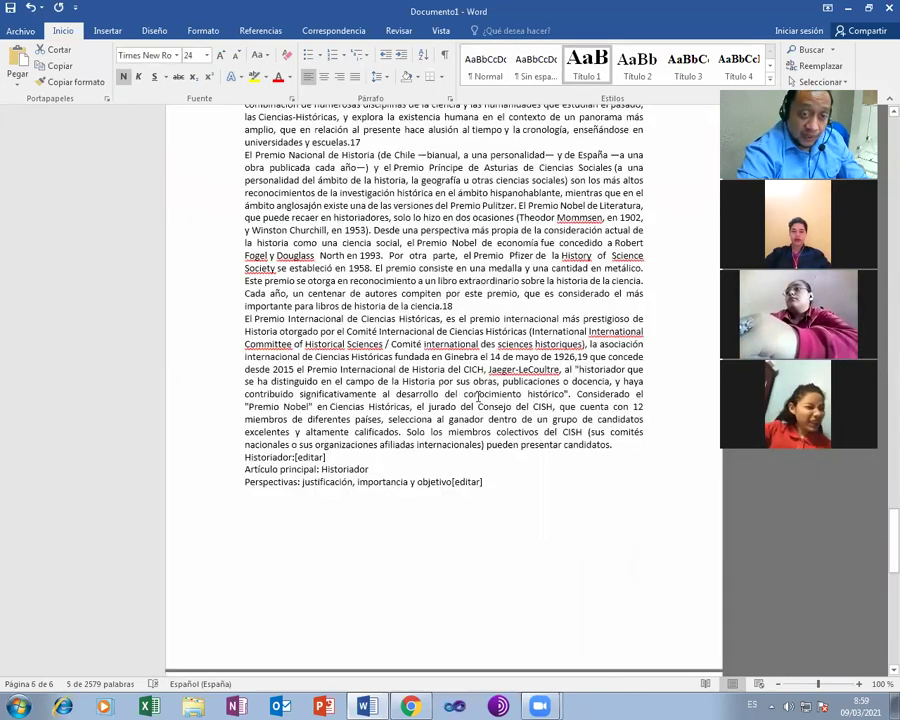
scroll(478, 397, "up", 15)
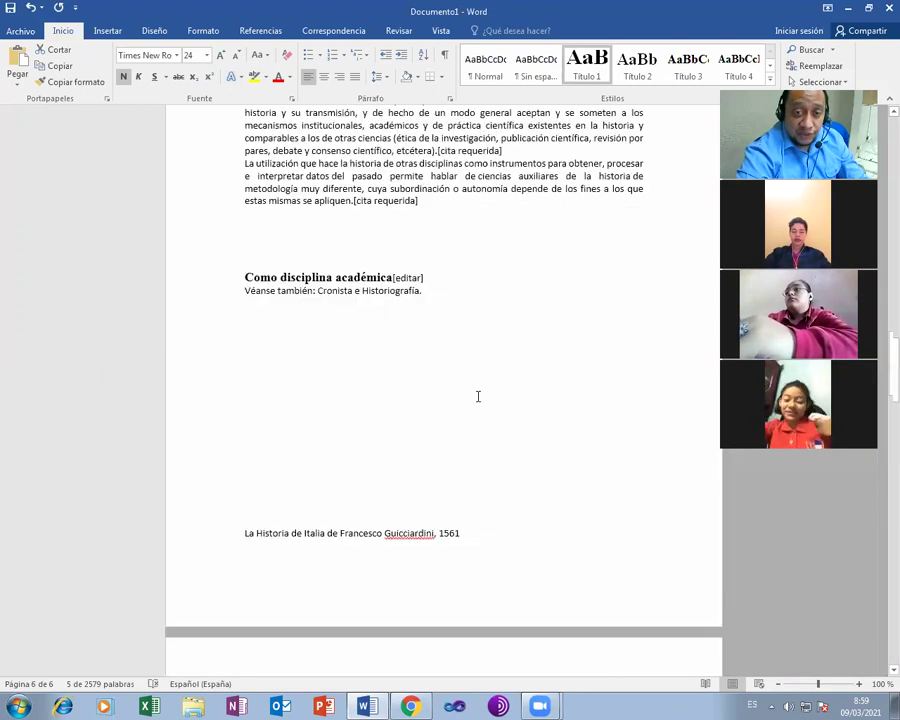
scroll(478, 397, "up", 15)
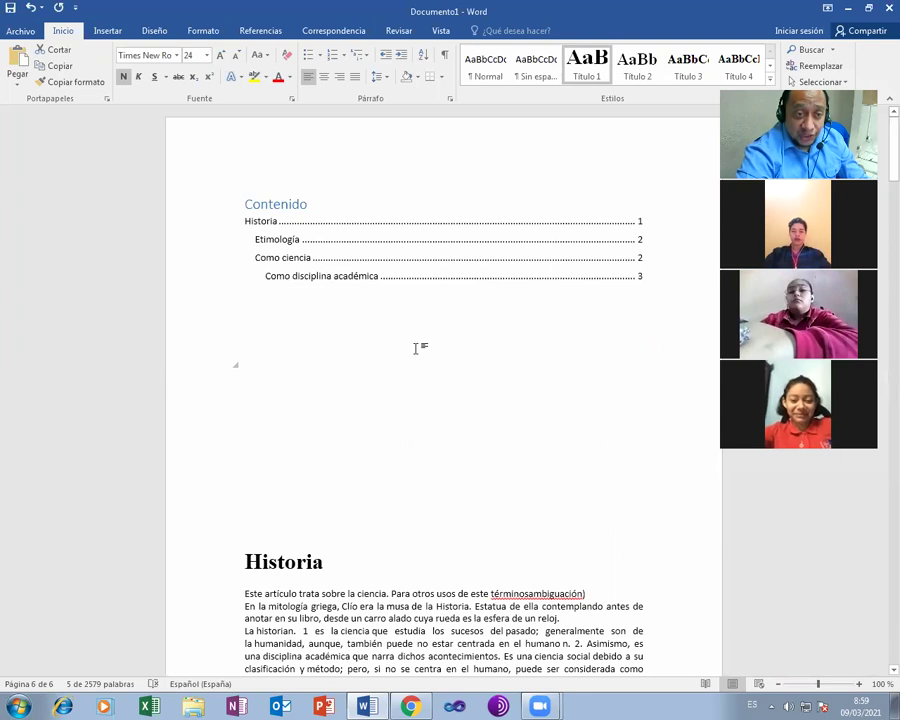
left_click(415, 347)
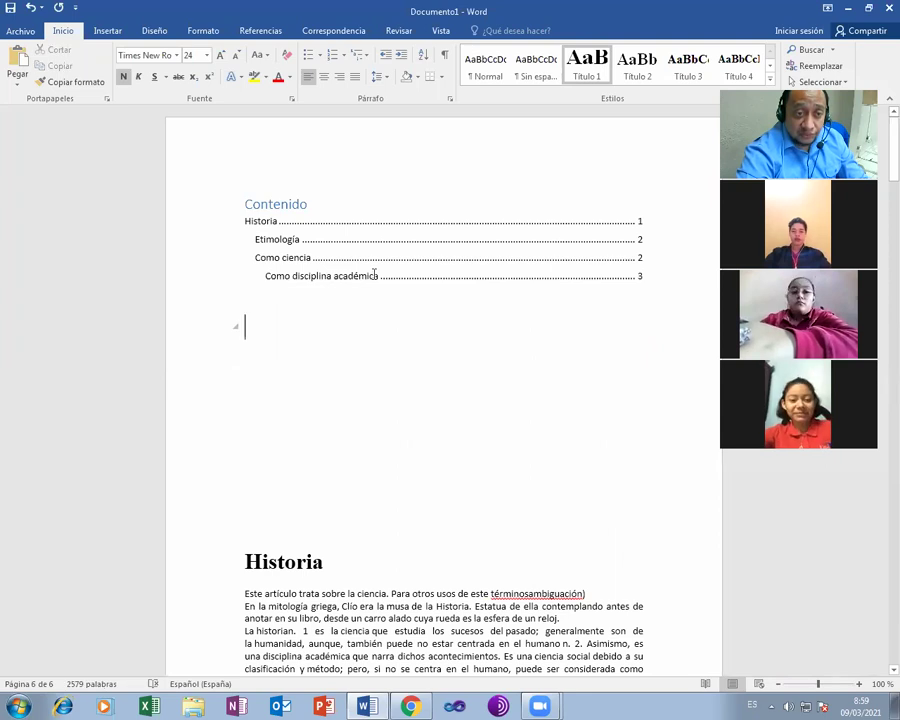
- Update the entire table of contents so it lists Historia de Nikolaos Gysis (1892) on page 6
left_click(320, 182)
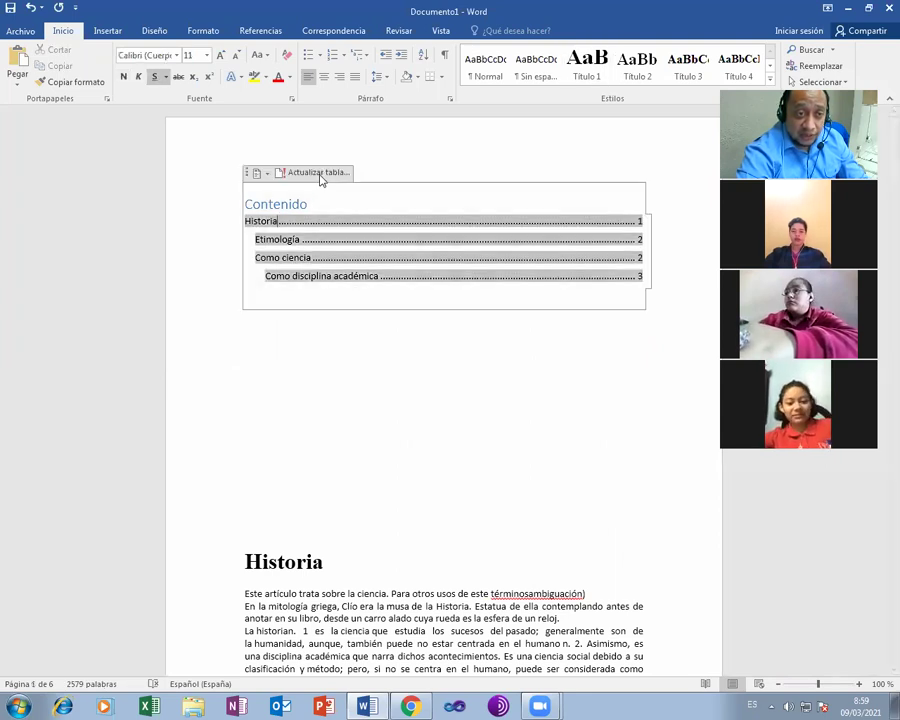
left_click(316, 172)
left_click(434, 352)
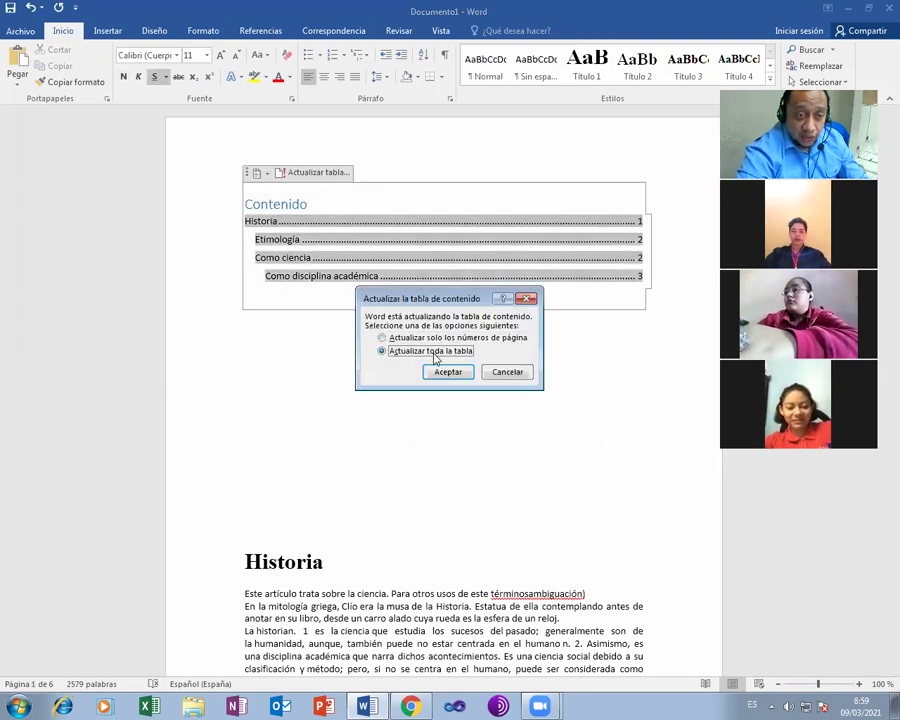
key("Return")
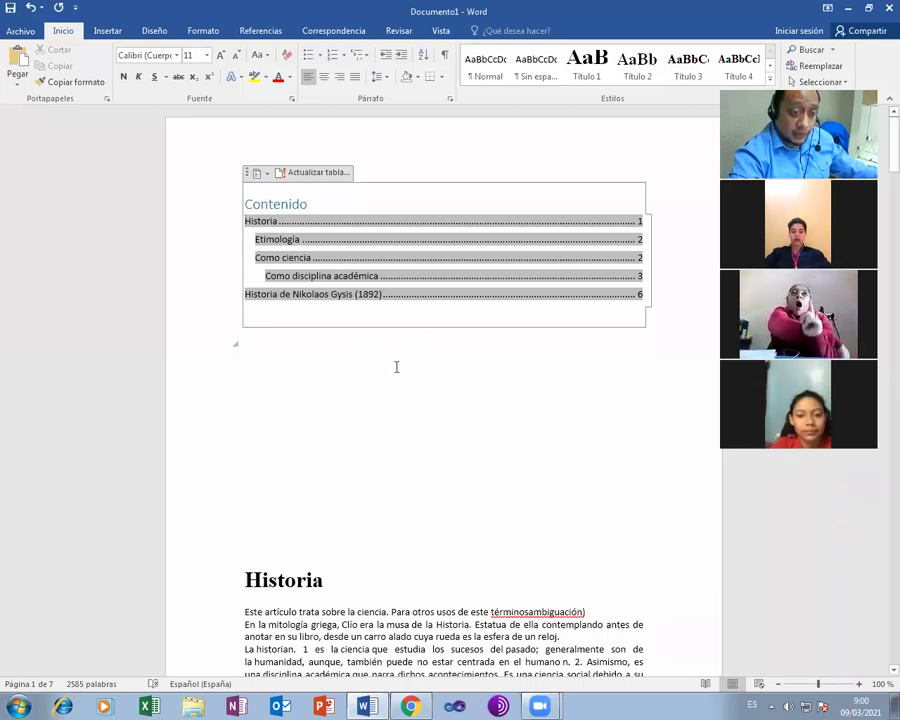
left_click(344, 374)
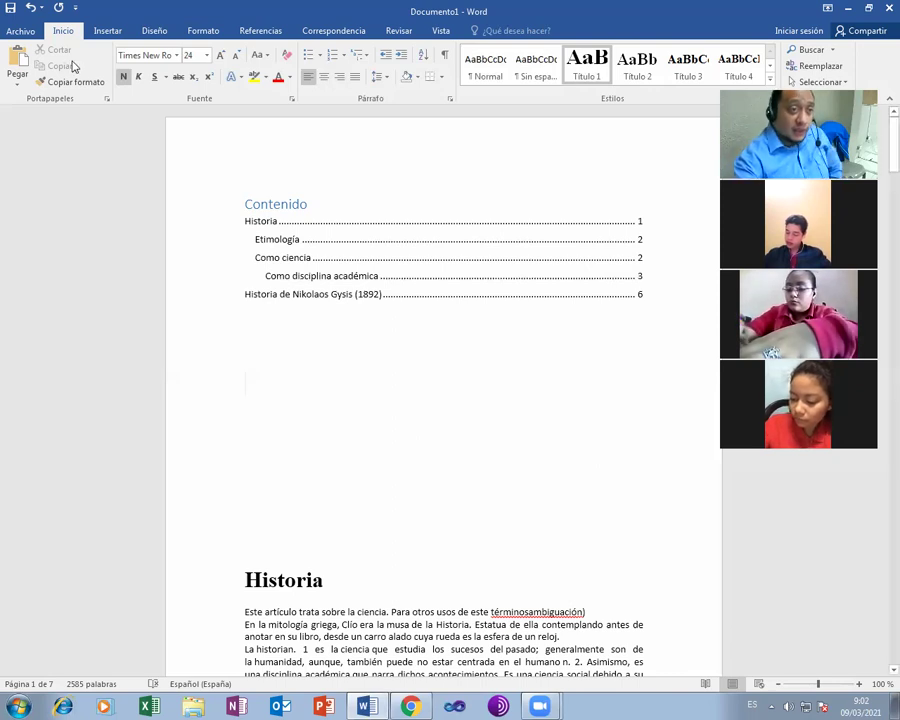
left_click(107, 31)
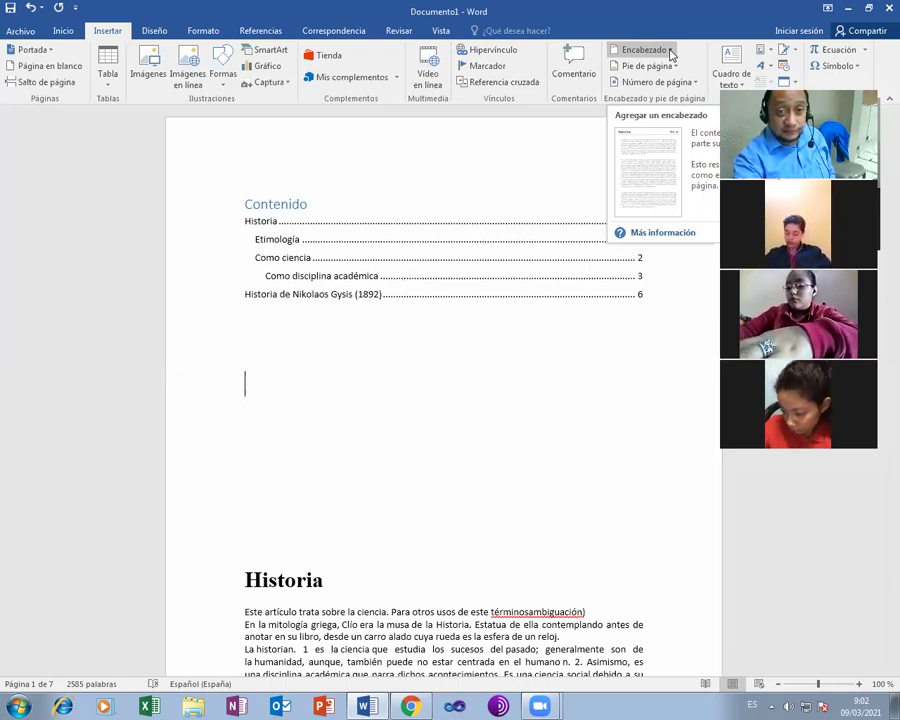
left_click(670, 54)
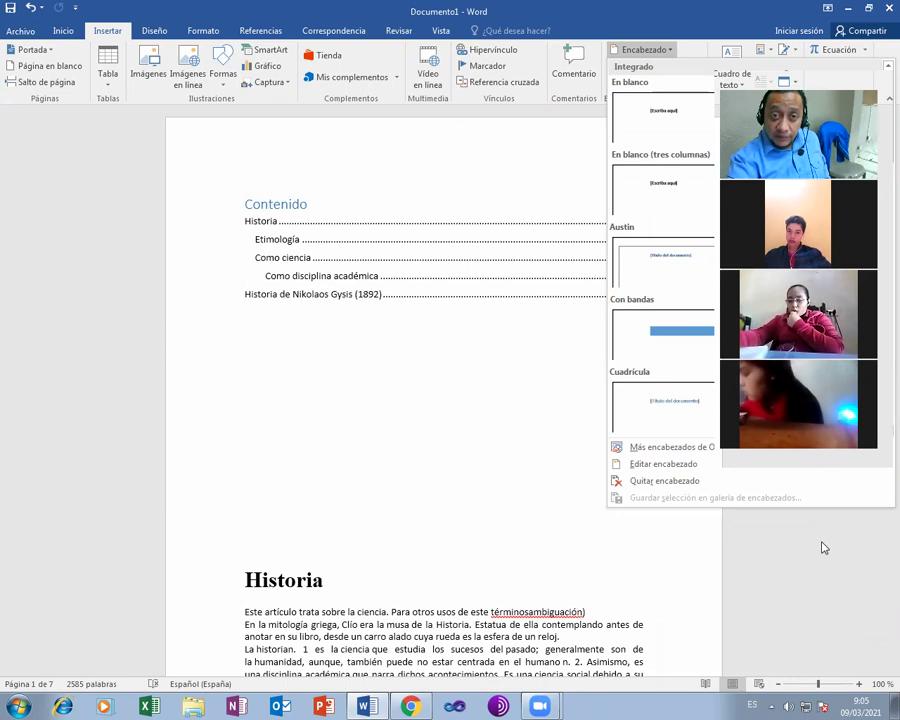
left_click(675, 67)
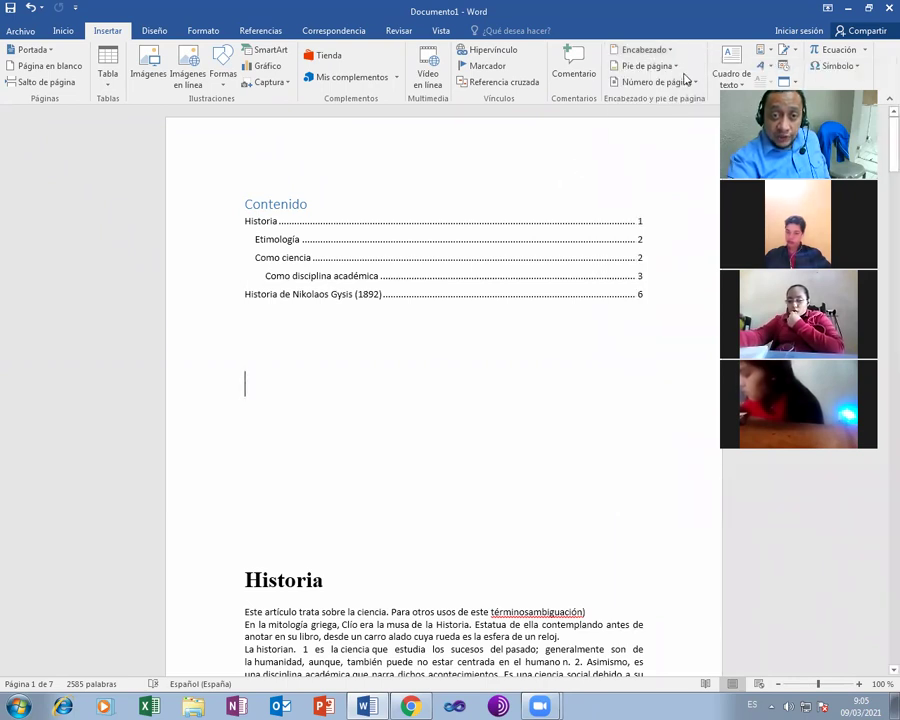
left_click(675, 67)
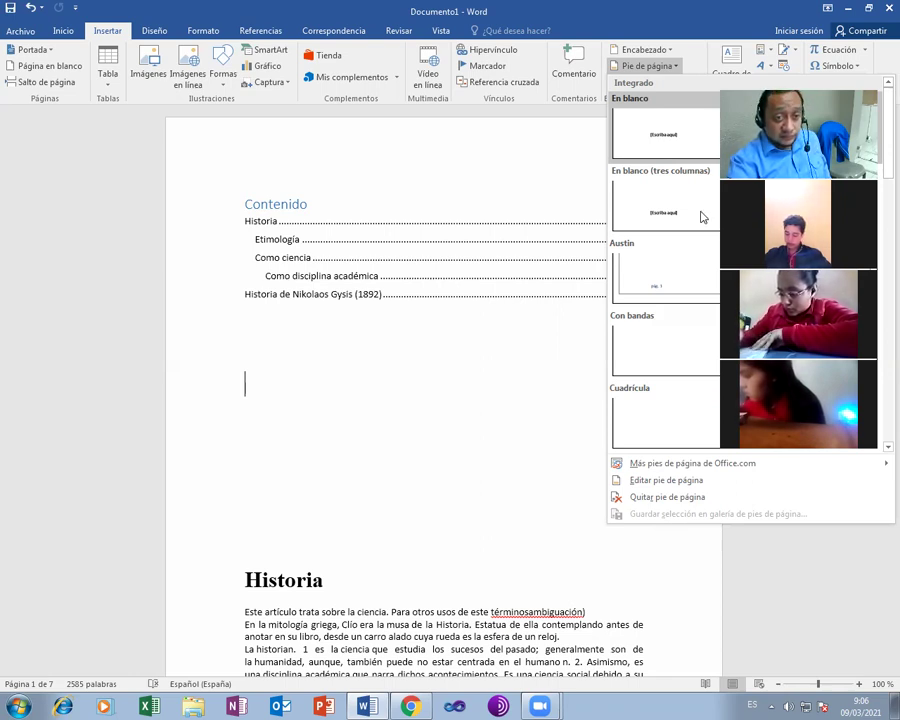
left_click(440, 357)
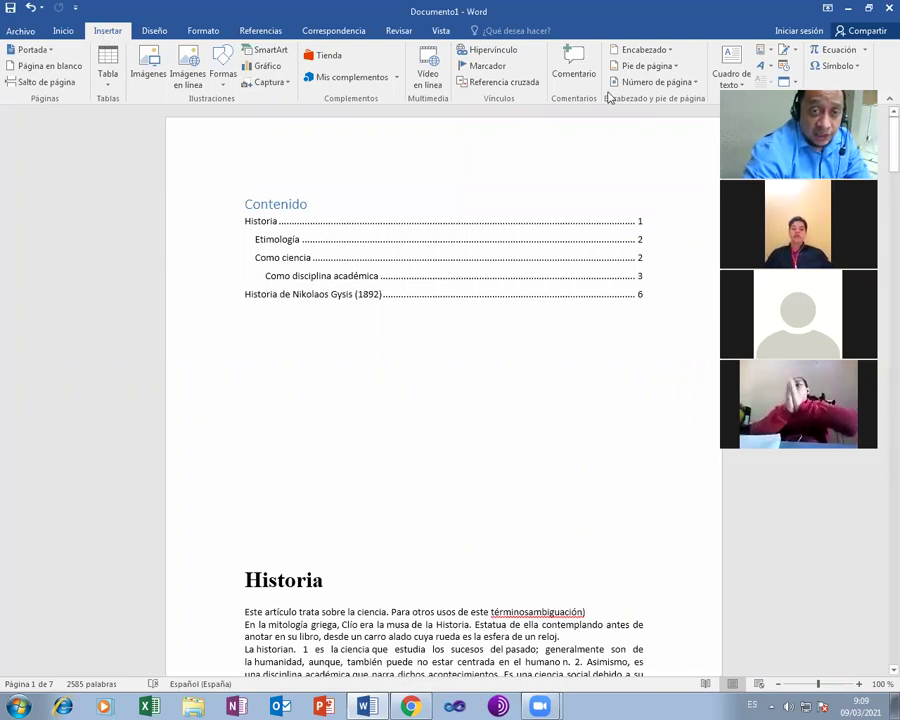
left_click(670, 50)
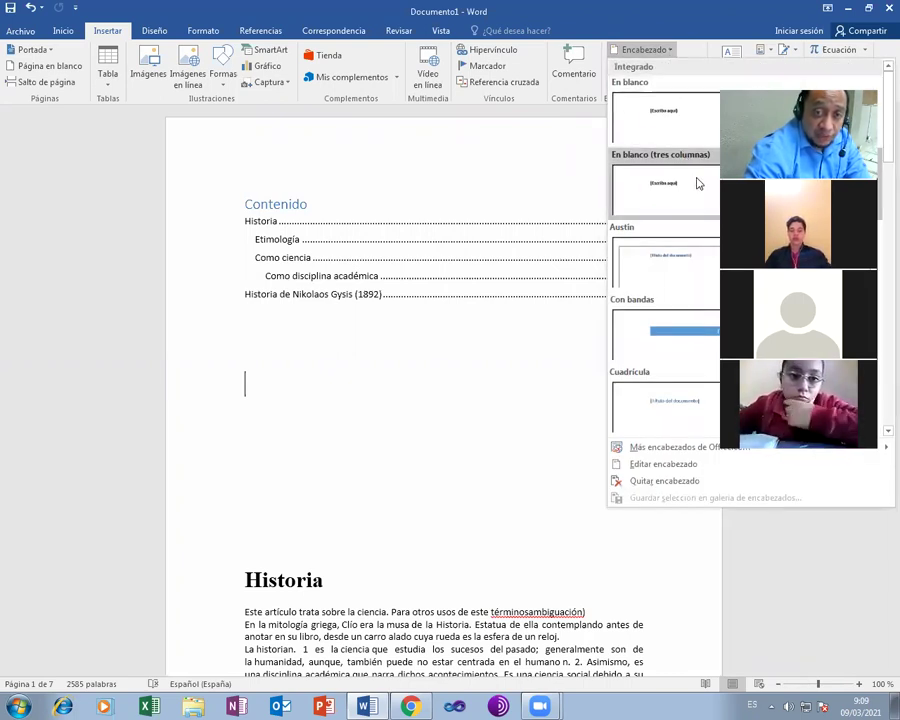
- Insert the Retrospectiva header design from the Encabezado gallery
scroll(697, 183, "down", 4)
scroll(697, 183, "down", 2)
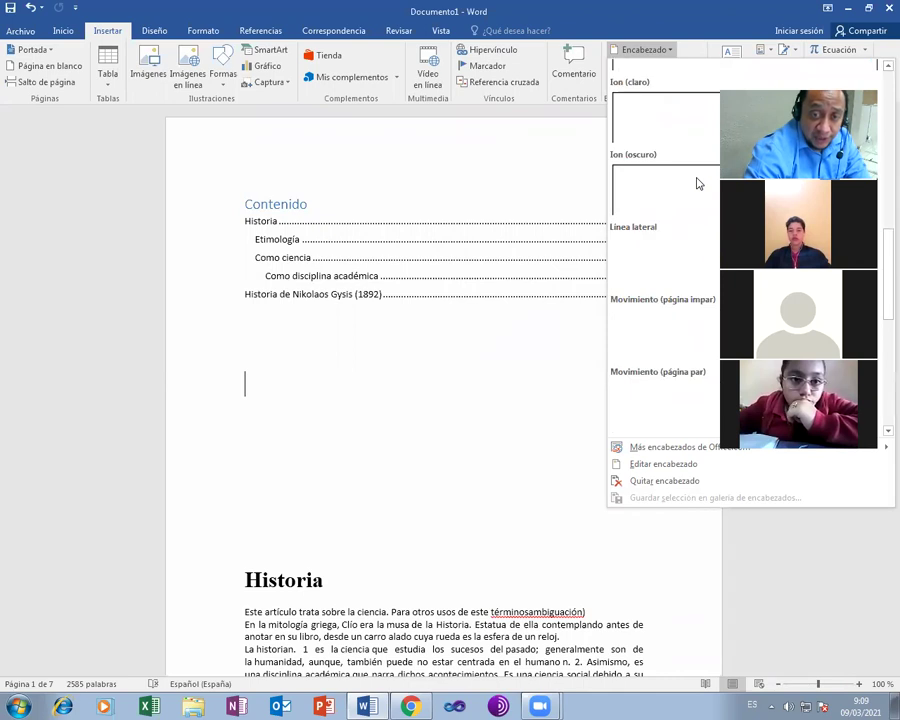
scroll(697, 183, "down", 3)
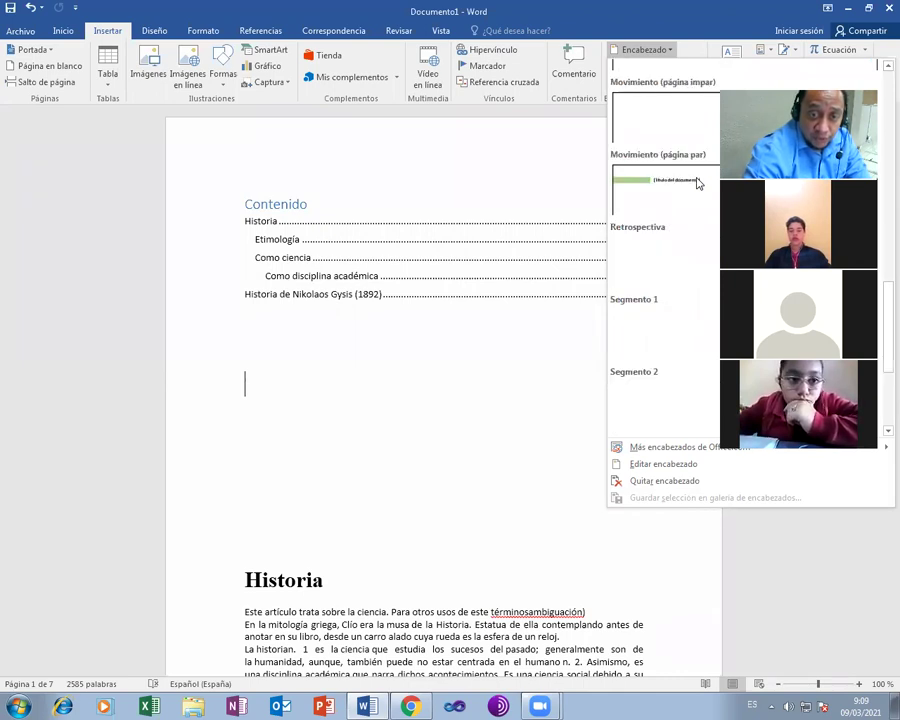
scroll(697, 183, "down", 3)
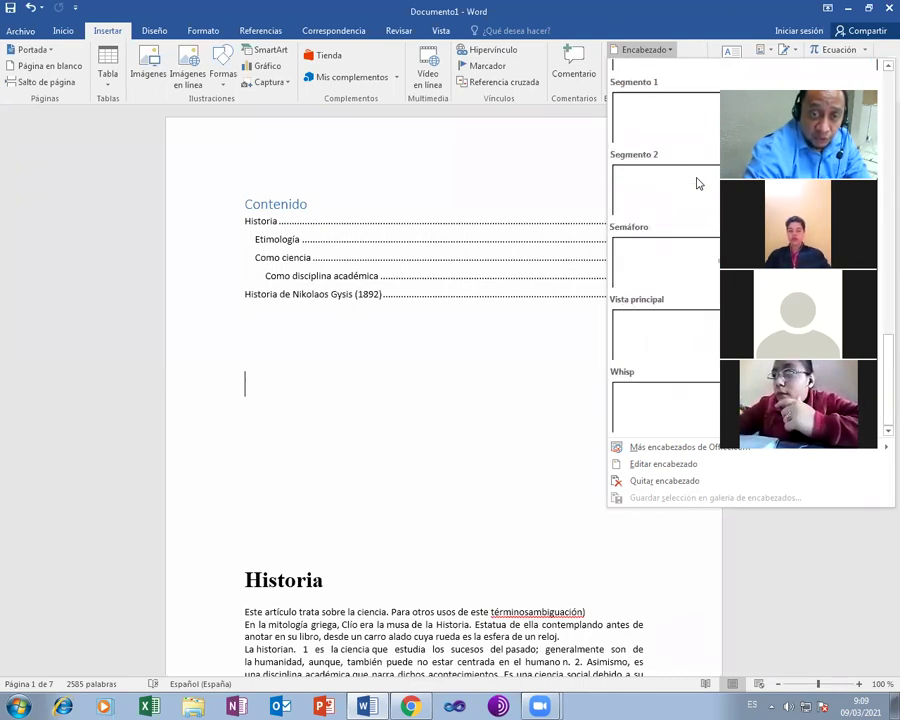
scroll(697, 183, "up", 6)
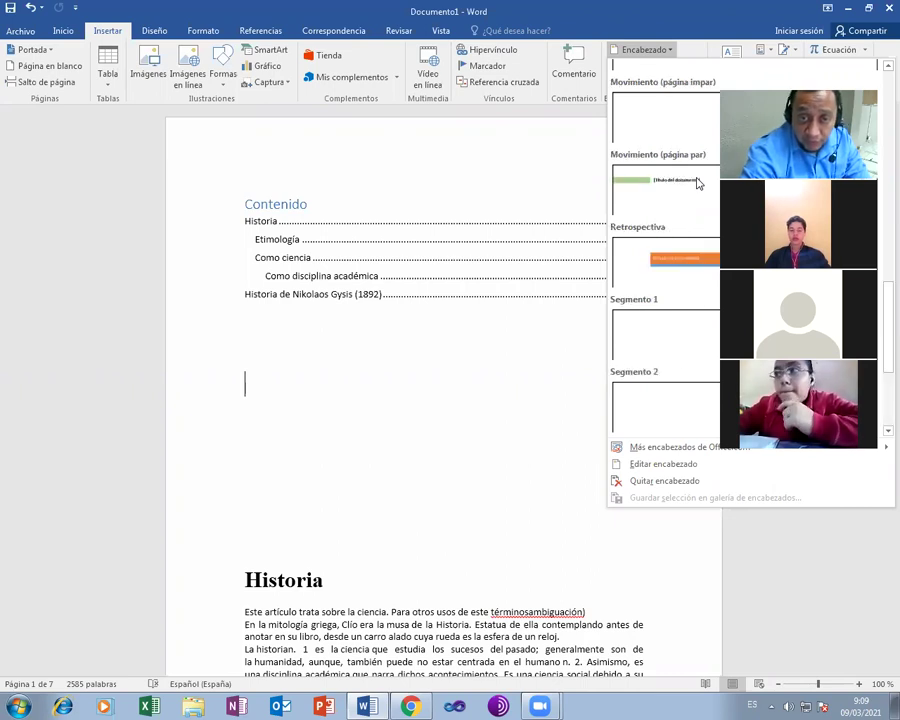
scroll(694, 180, "down", 3)
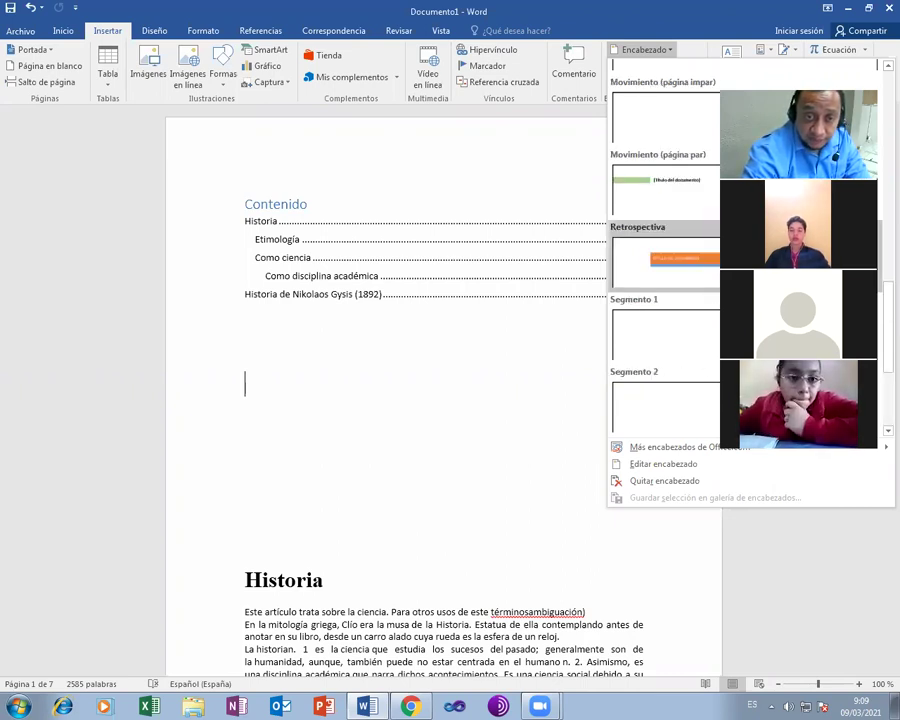
left_click(664, 260)
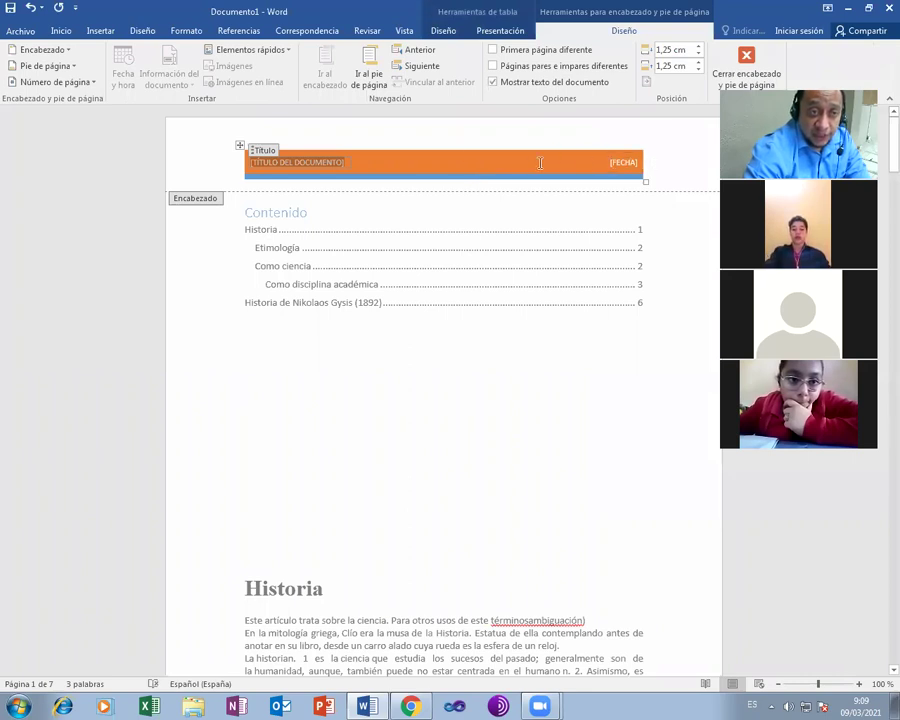
- Delete the orange Retrospectiva header table with Eliminar tabla, leaving the header empty
left_click(241, 148)
right_click(241, 148)
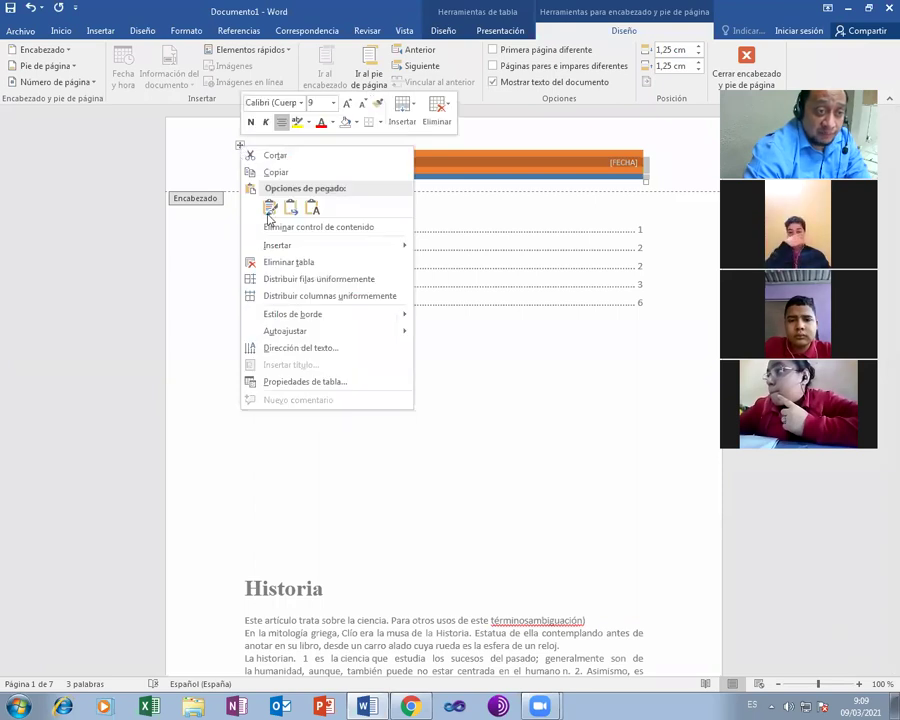
left_click(276, 262)
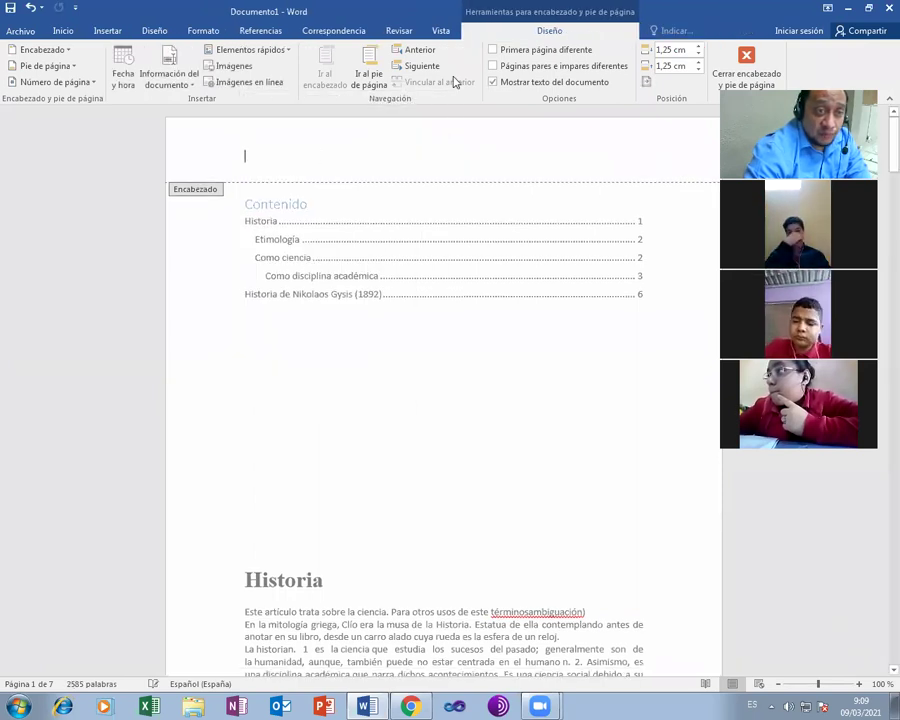
left_click(110, 31)
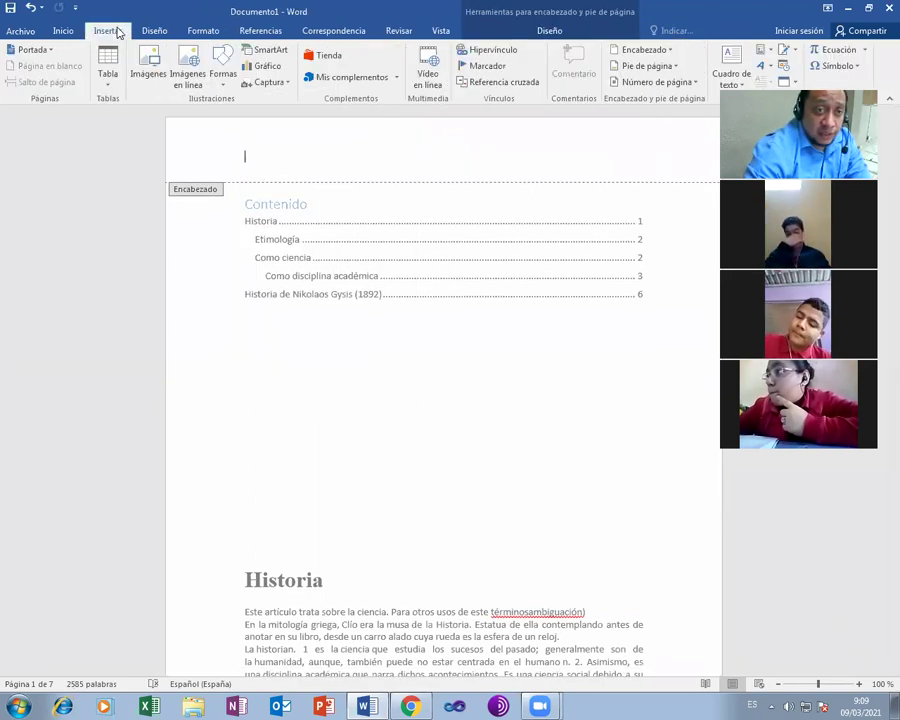
- Insert the En blanco header and replace its placeholder with 'Edición de encabezado'
left_click(645, 50)
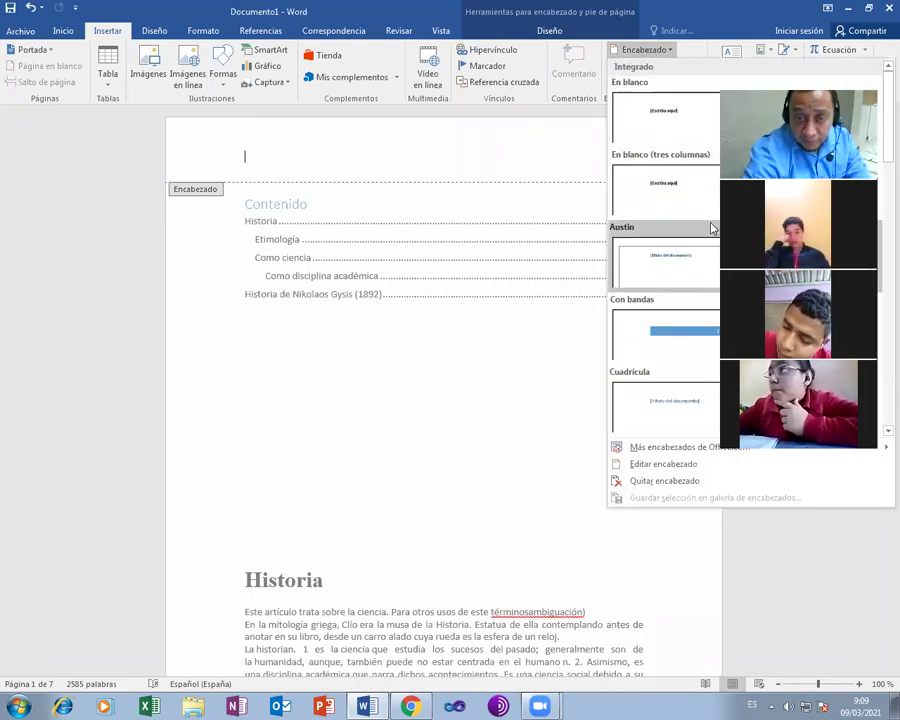
left_click(697, 117)
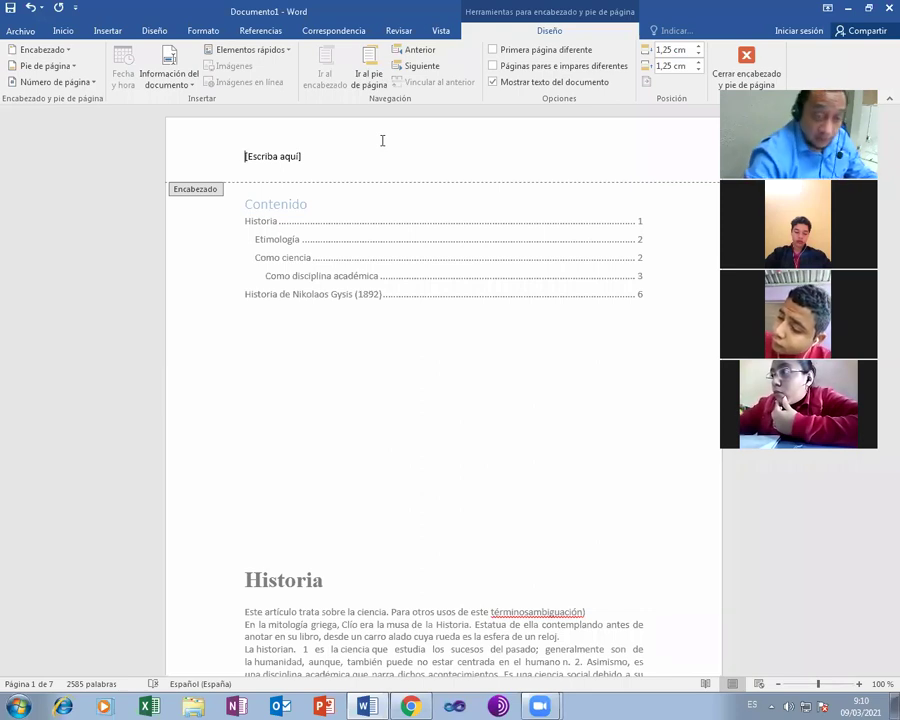
left_click(257, 160)
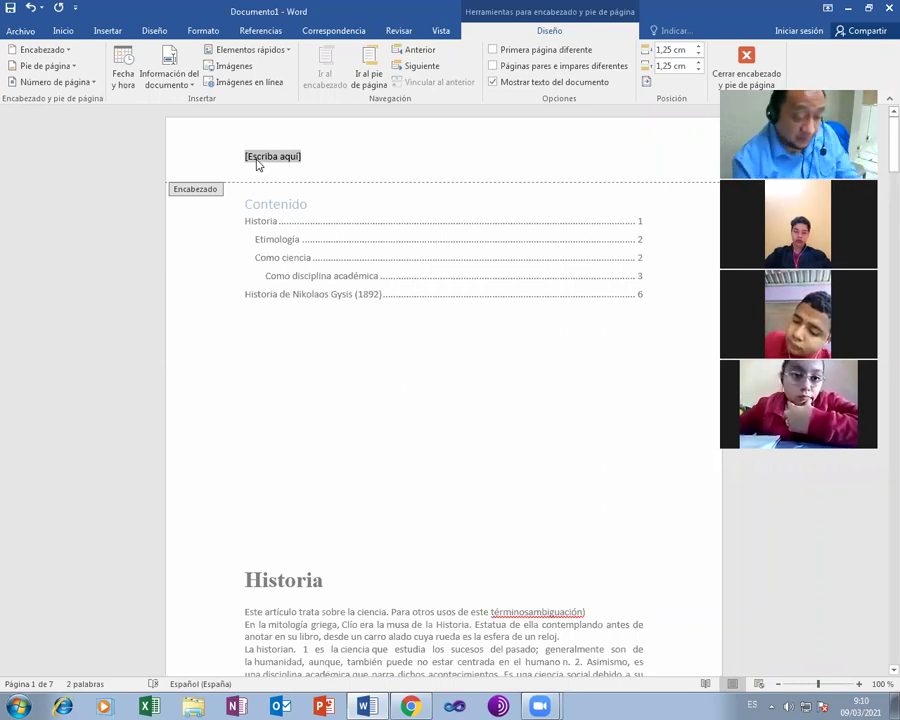
type("edico")
type("n")
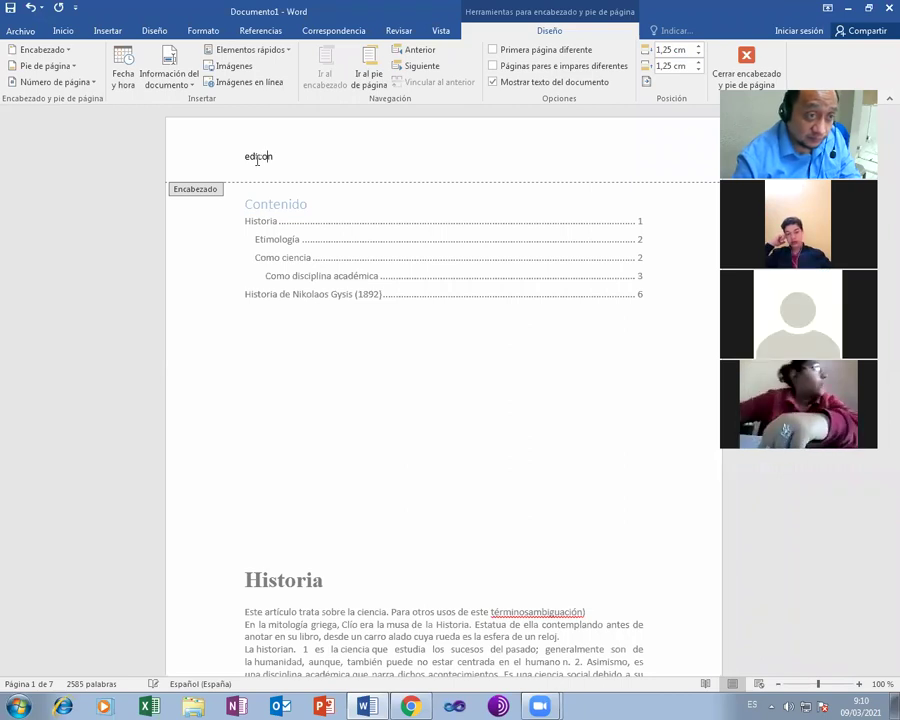
type("i")
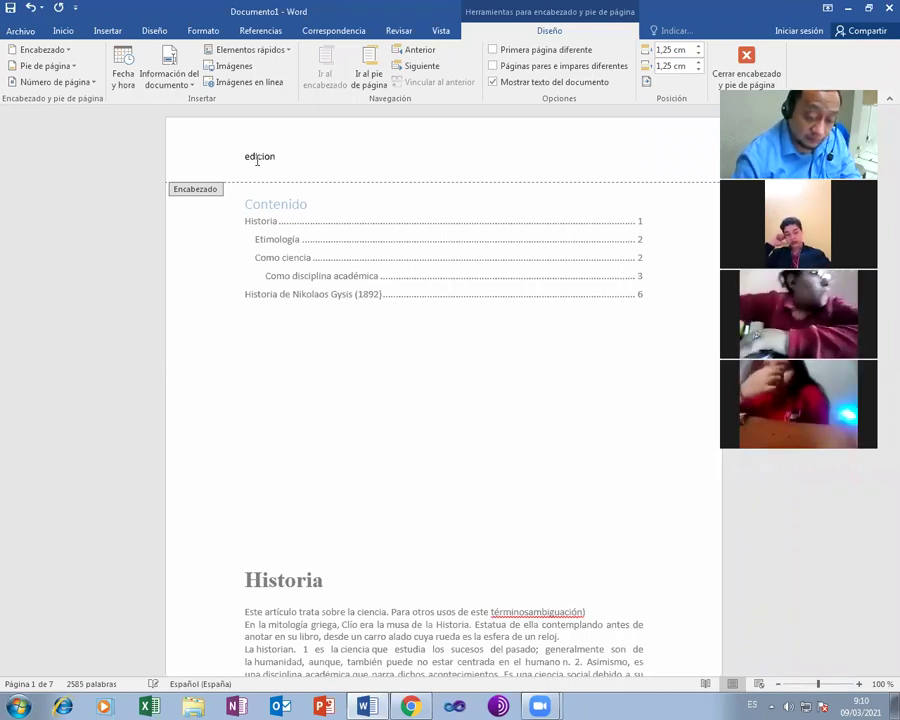
key("Delete")
type("ó")
key("Right")
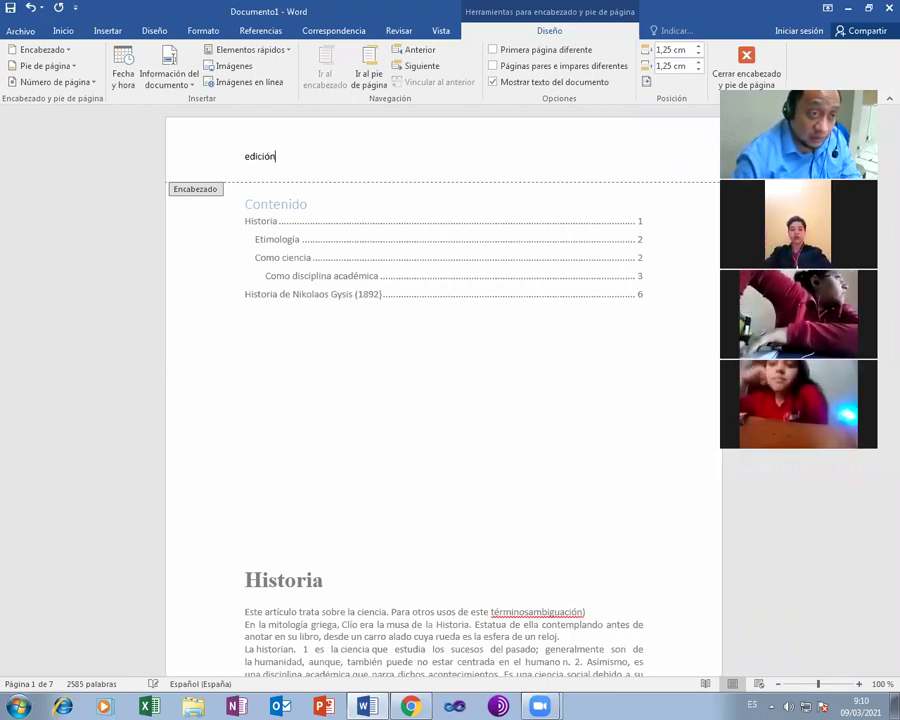
type("de ")
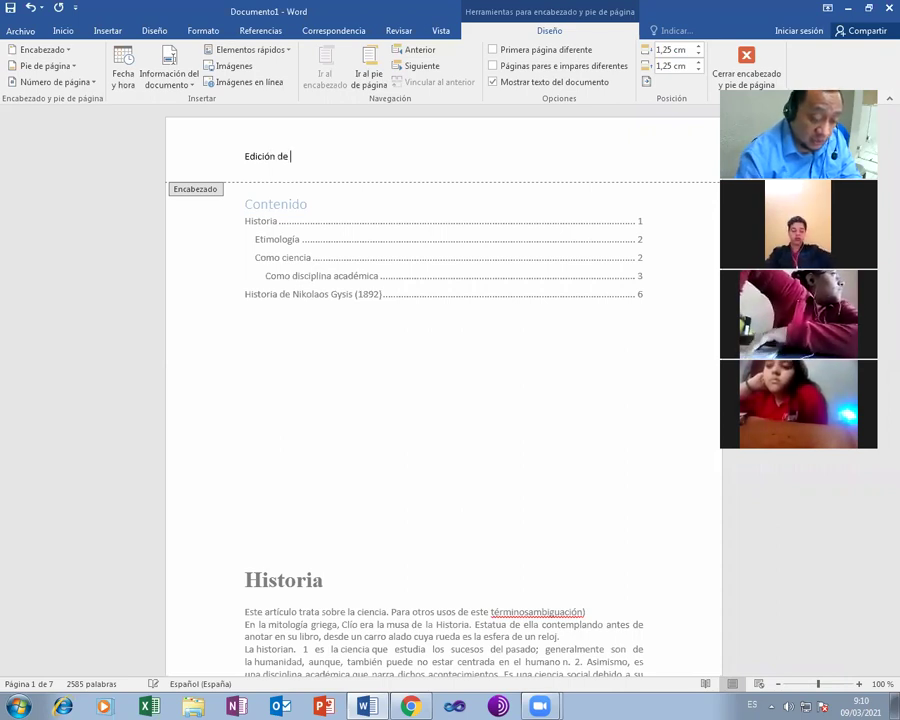
type("encabezado")
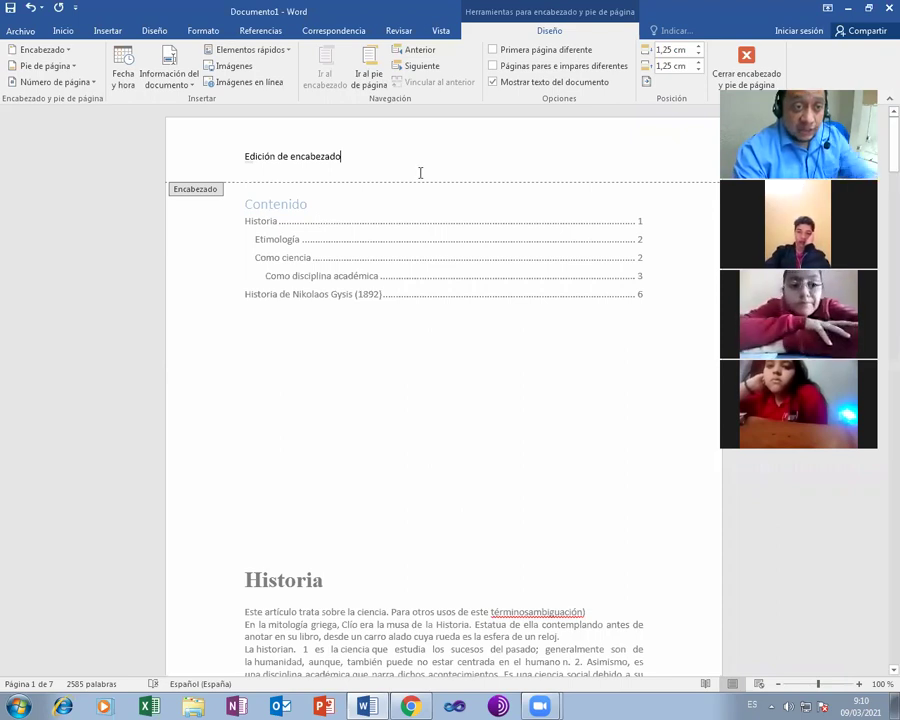
key("Return")
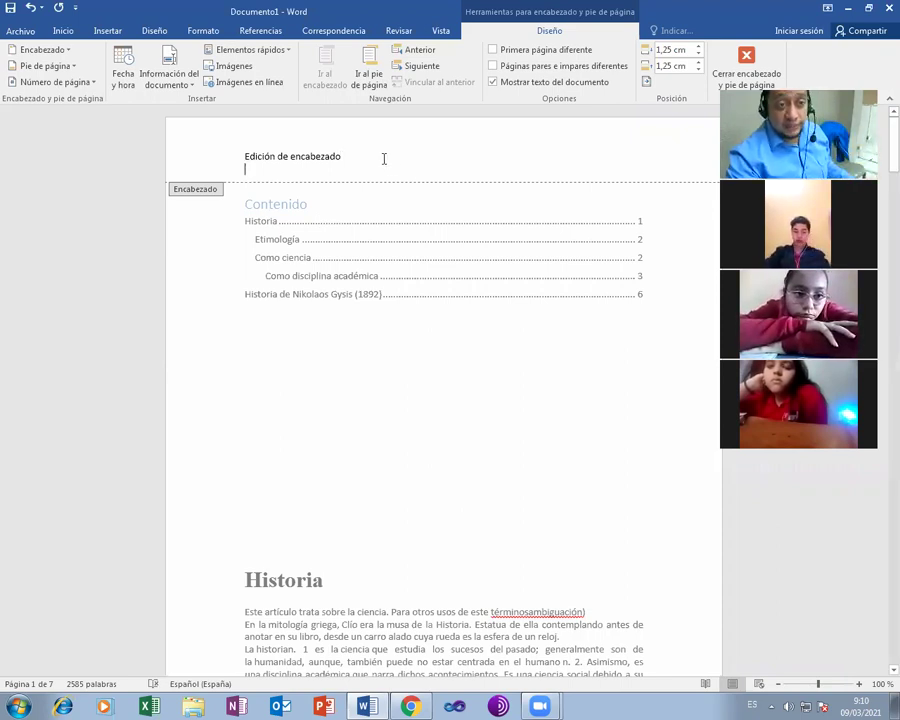
left_click(110, 31)
- Insert the Pingüinos sample picture into the header and shrink it to a small thumbnail
left_click(148, 66)
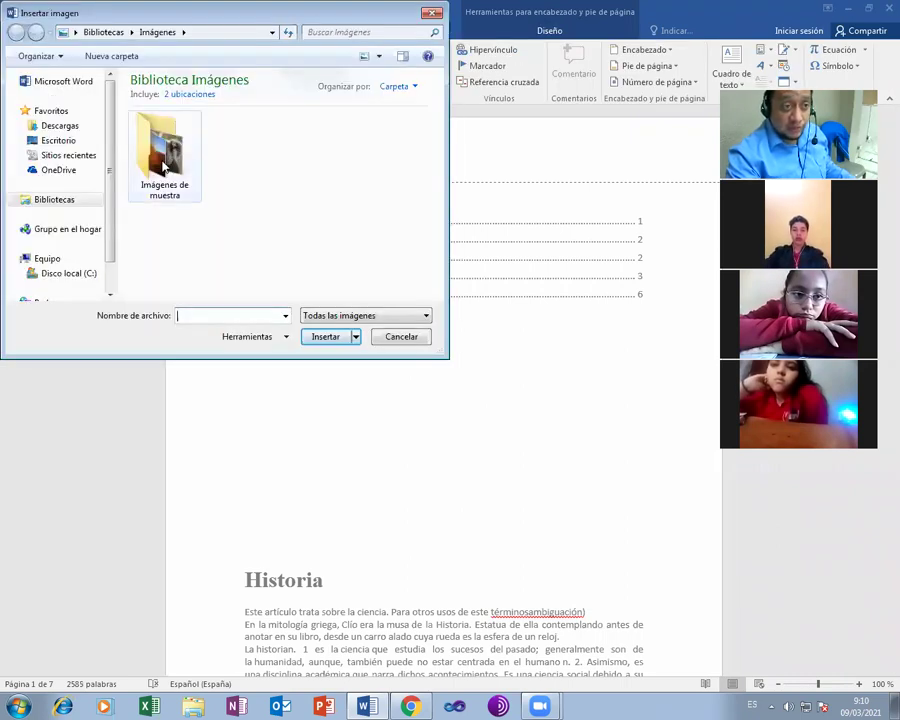
double_click(163, 168)
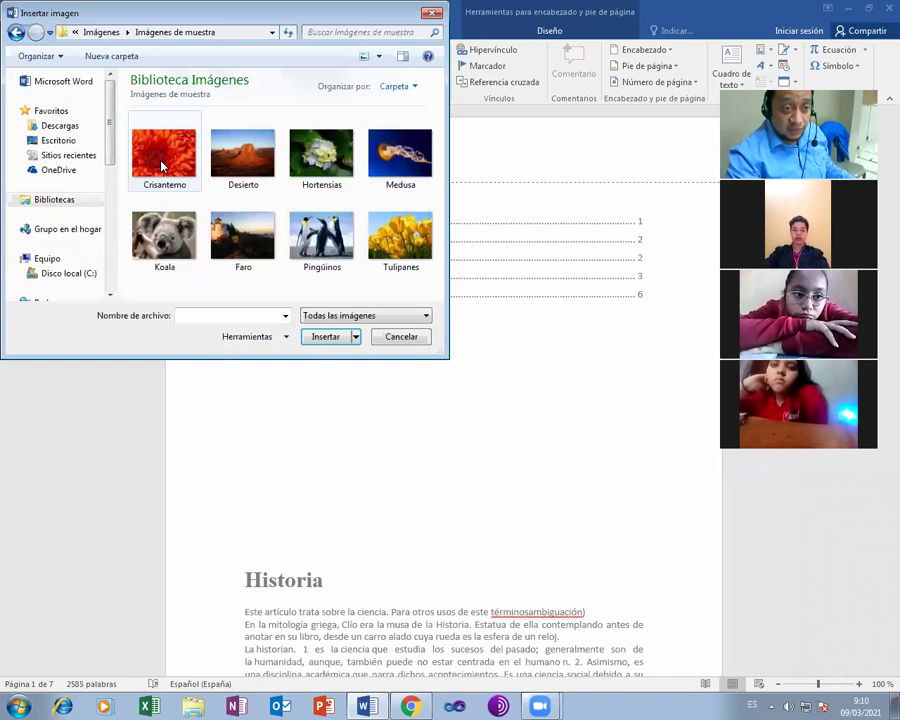
left_click(322, 240)
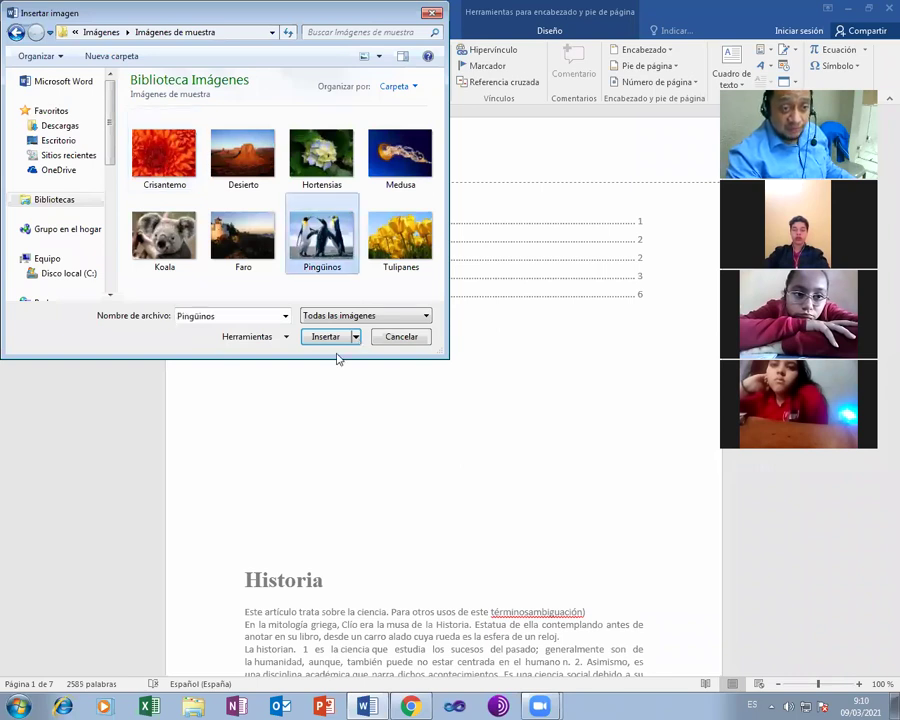
left_click(326, 340)
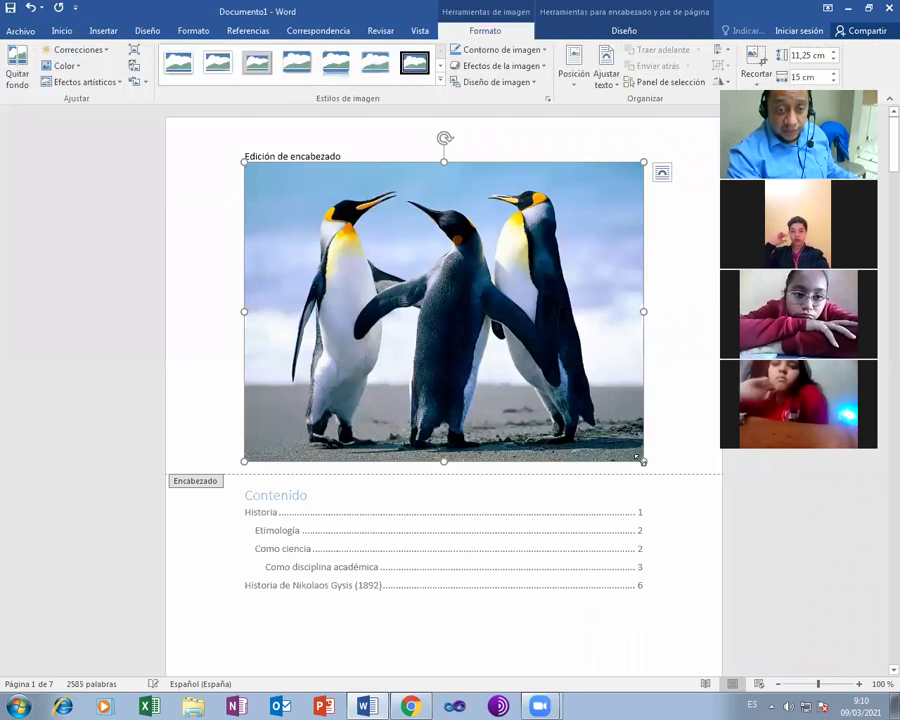
left_click_drag(420, 195, 455, 238)
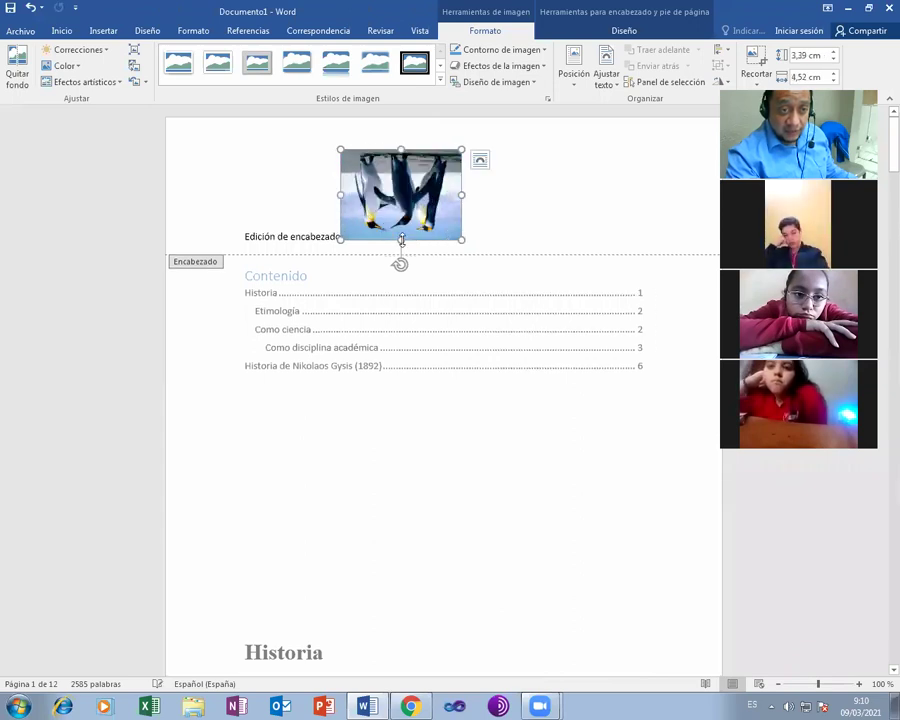
left_click_drag(400, 239, 394, 182)
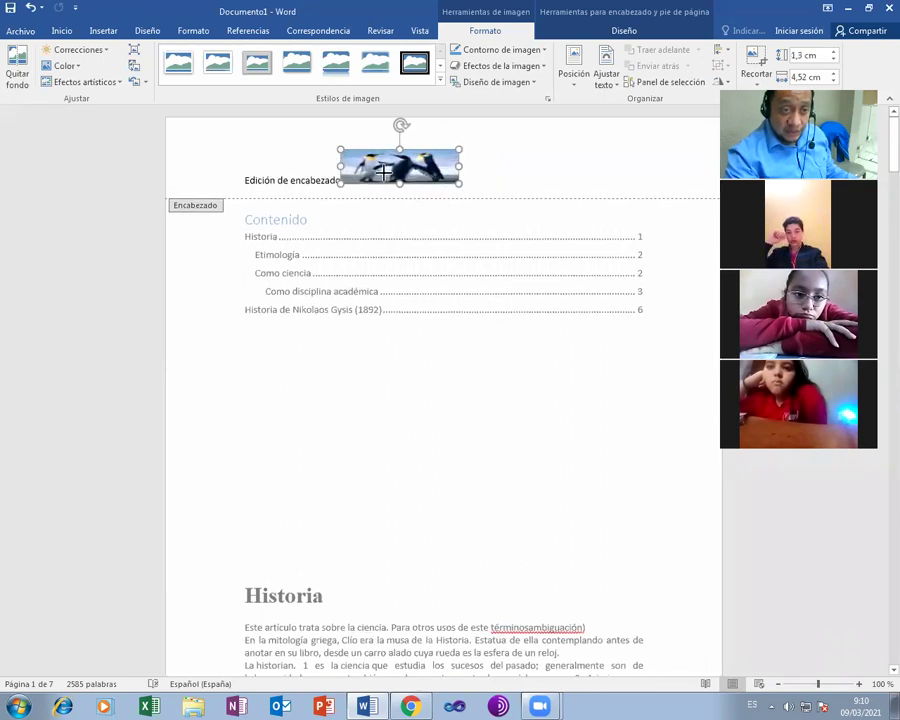
left_click_drag(420, 161, 381, 163)
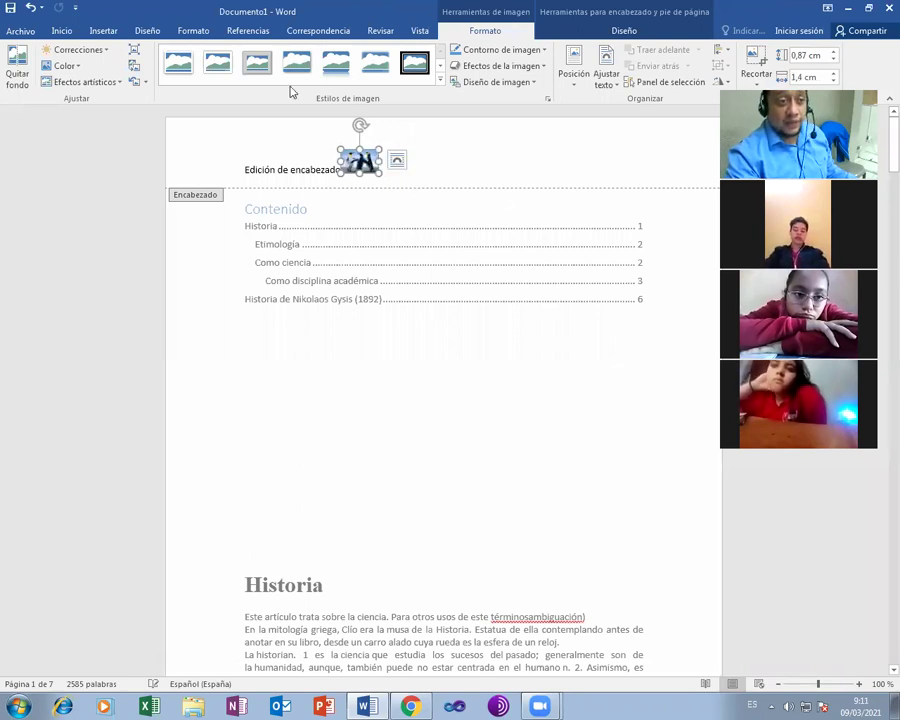
- Right-align the header line containing the picture and text
left_click(56, 28)
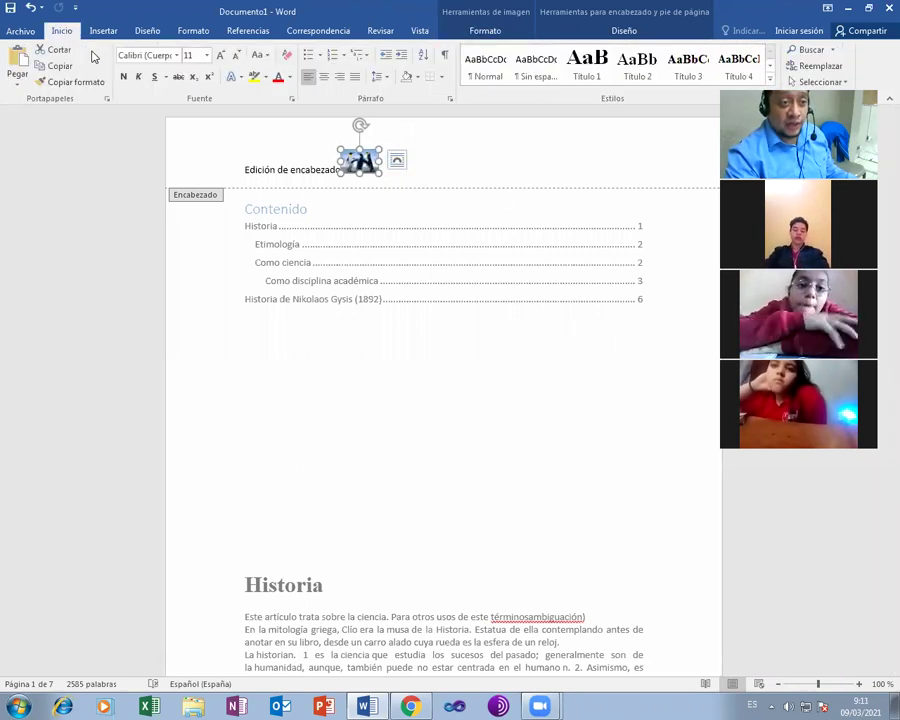
left_click(340, 79)
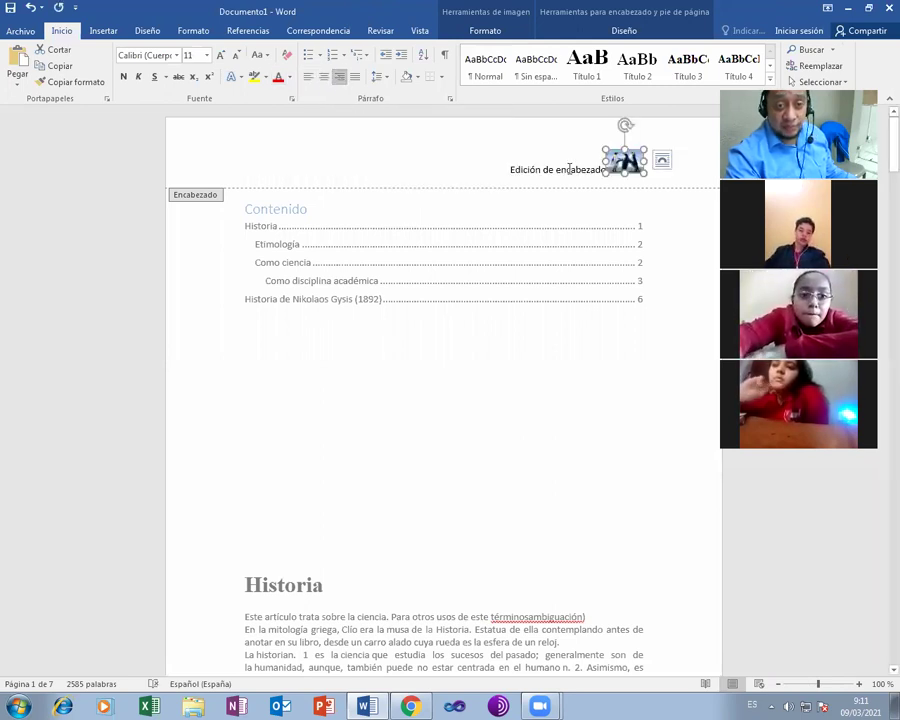
left_click(374, 170)
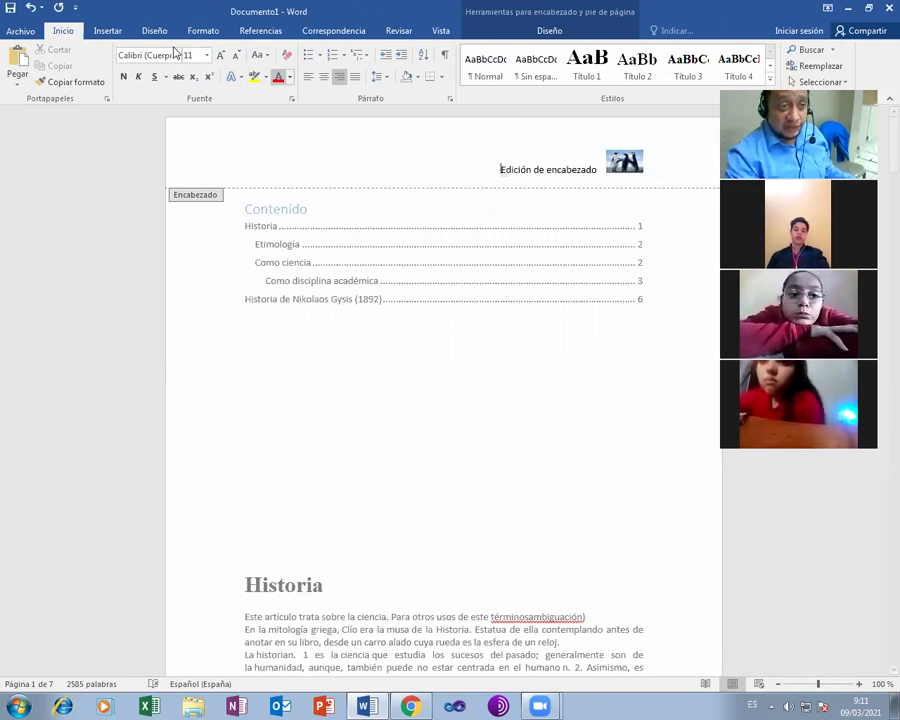
- Draw a right-pointing arrow shape left of 'Edición de encabezado', then leave header editing
left_click(108, 31)
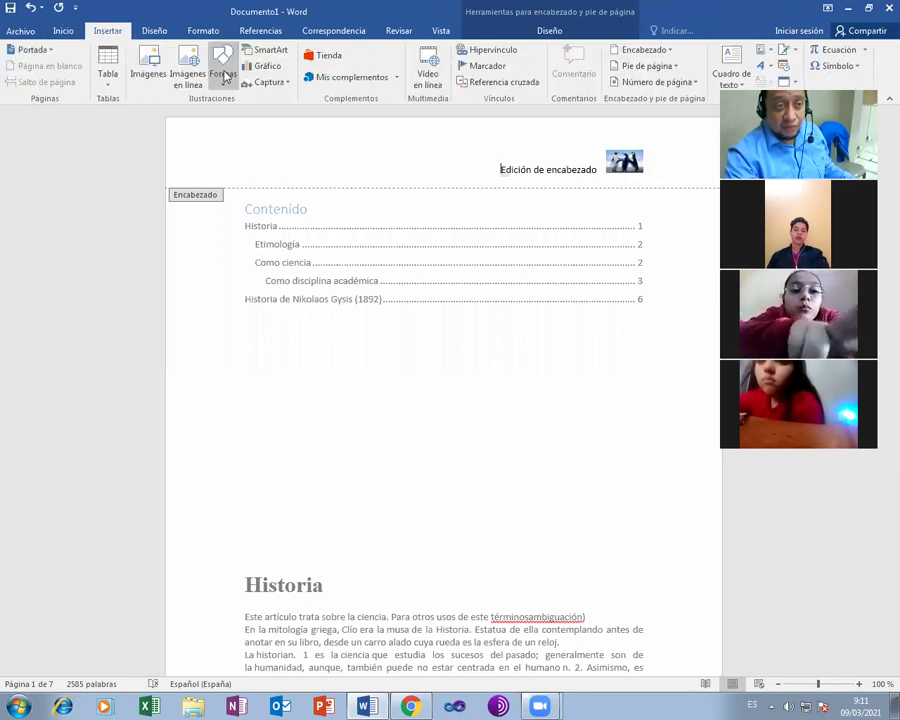
left_click(223, 76)
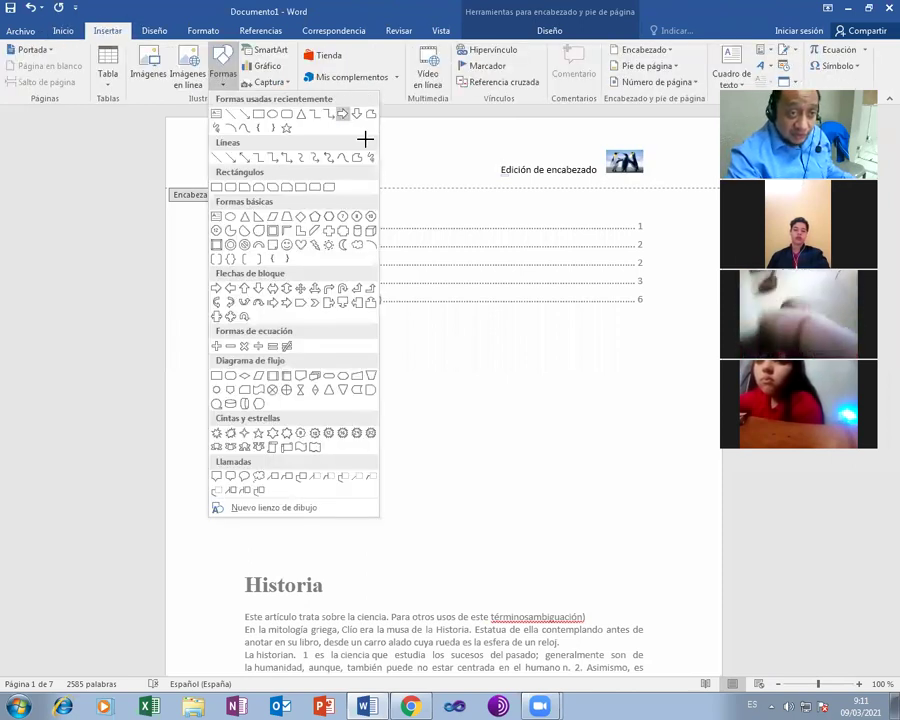
left_click_drag(363, 153, 483, 178)
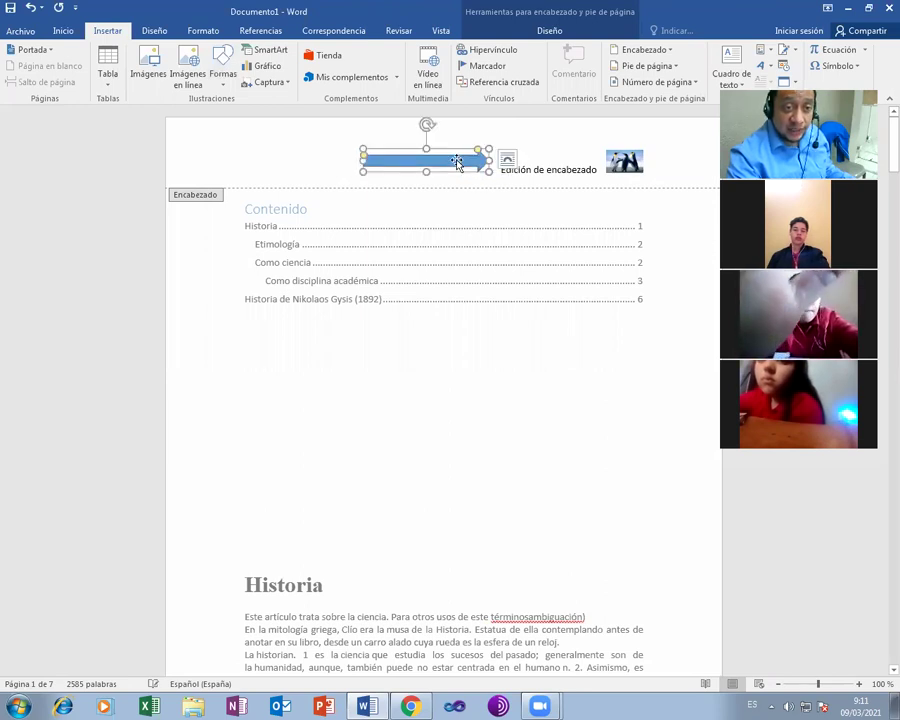
left_click_drag(451, 168, 490, 400)
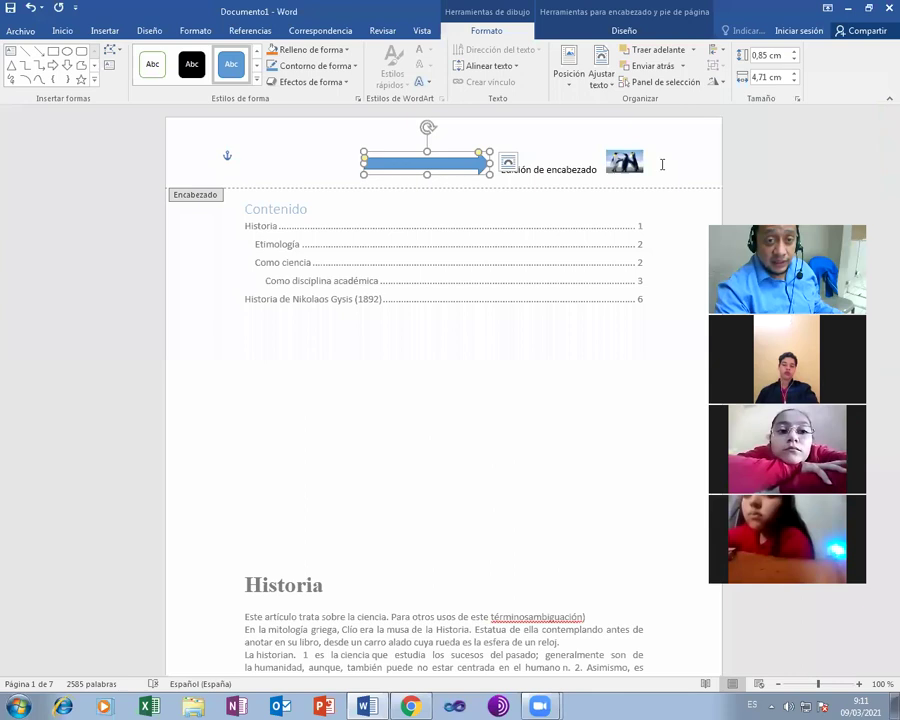
key("Escape")
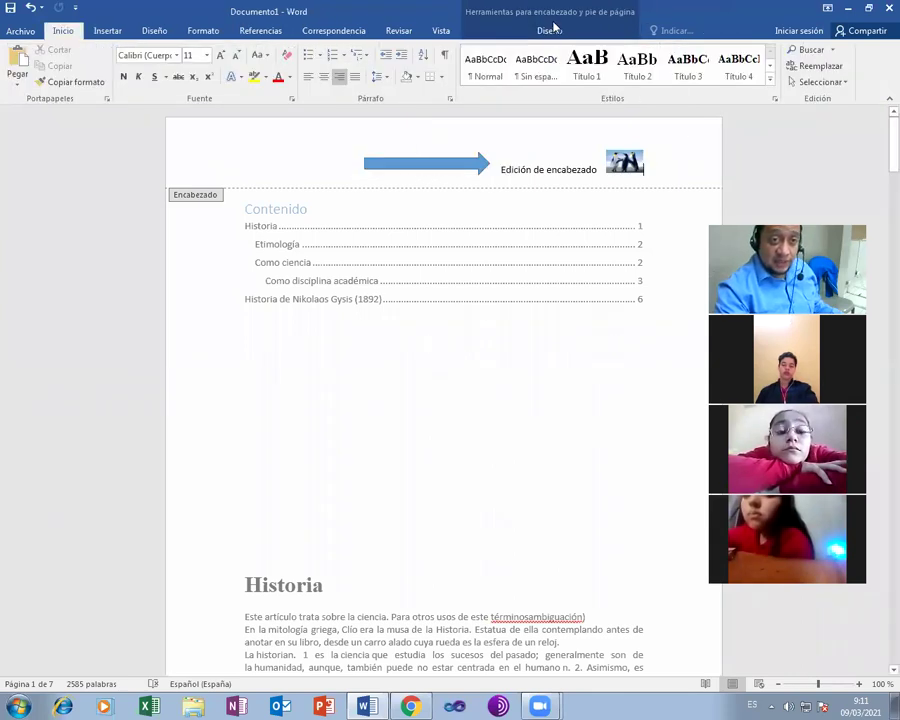
left_click(549, 31)
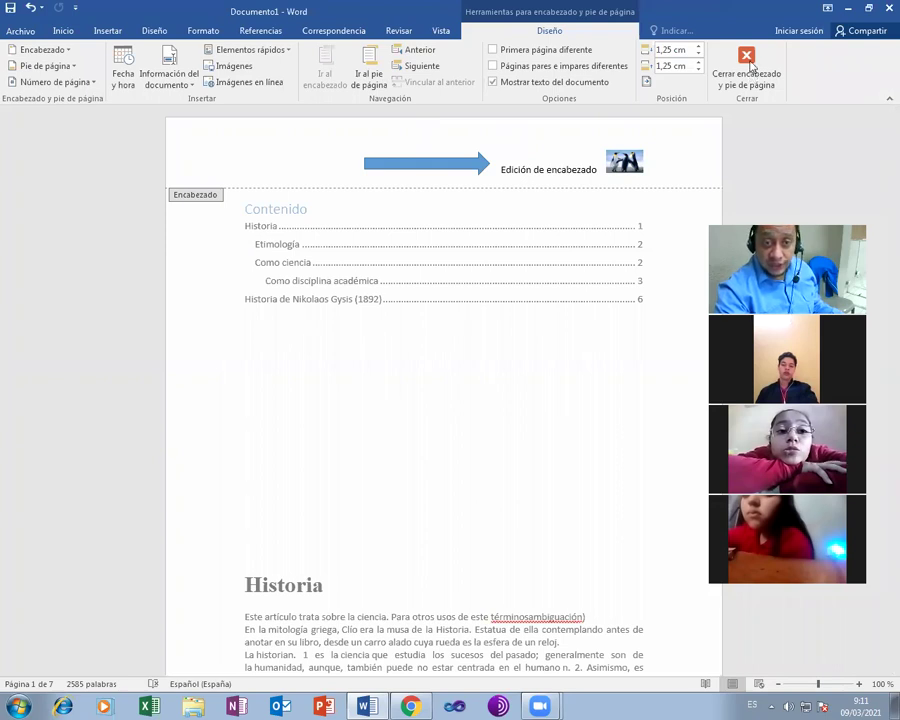
double_click(526, 190)
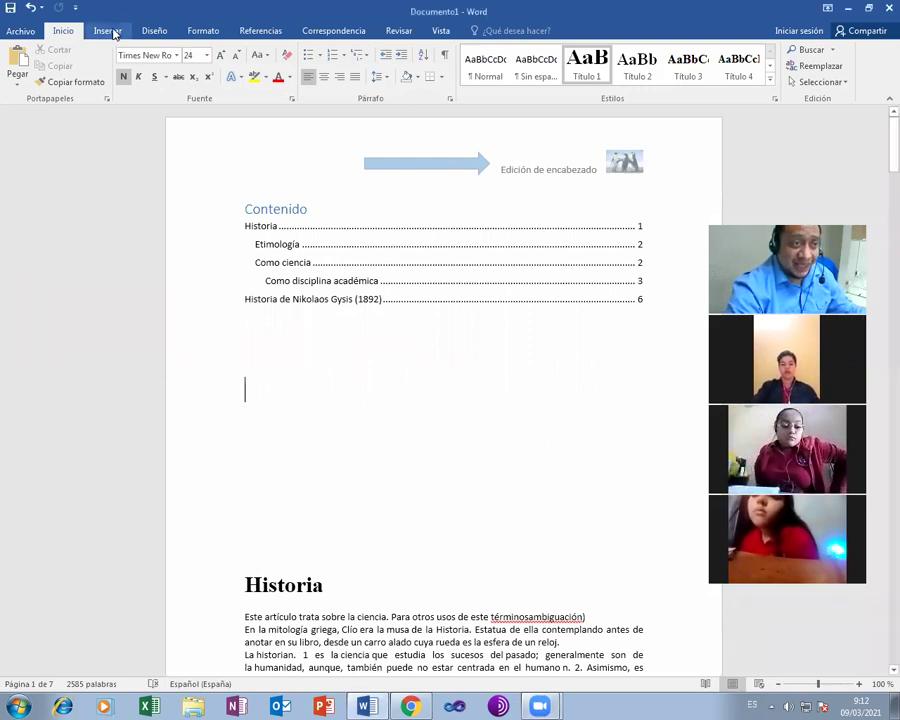
- Add a Página en blanco before the content and open page 1's footer
left_click(107, 31)
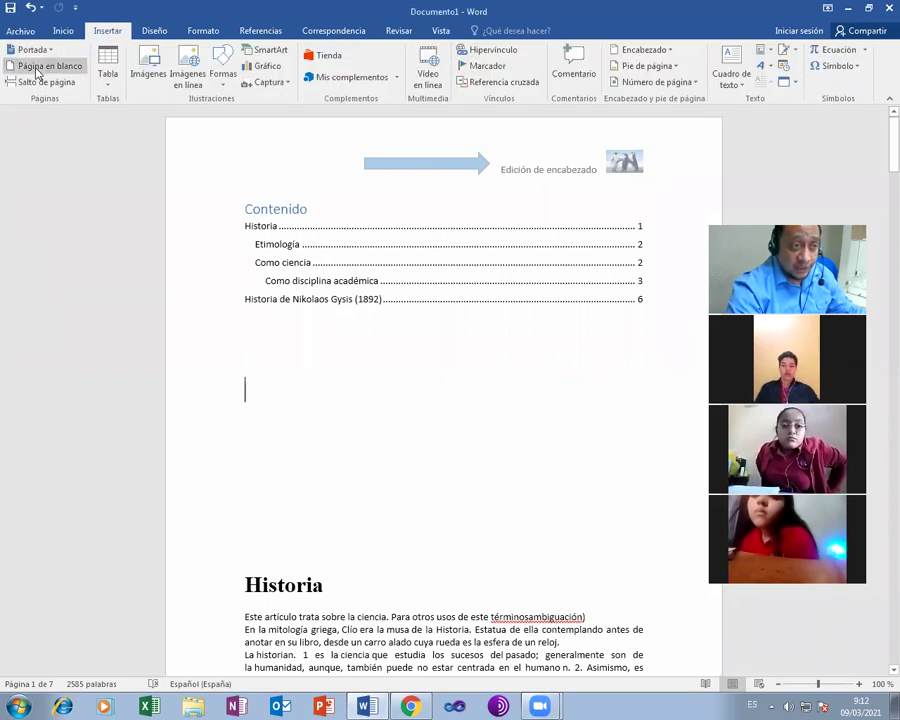
left_click(38, 67)
scroll(288, 206, "down", 2)
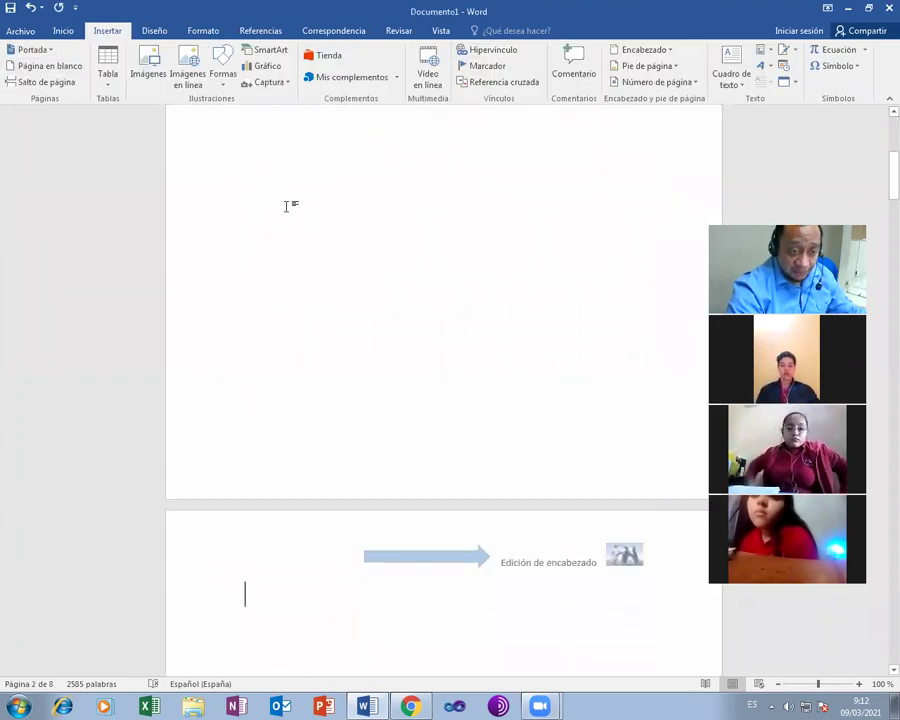
scroll(290, 209, "down", 2)
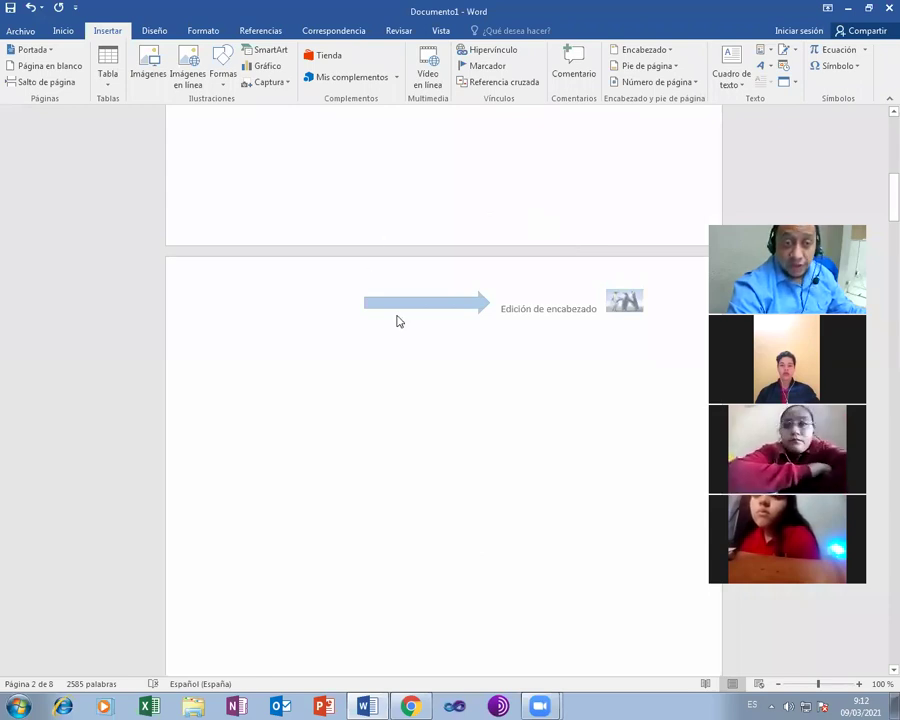
left_click(590, 273)
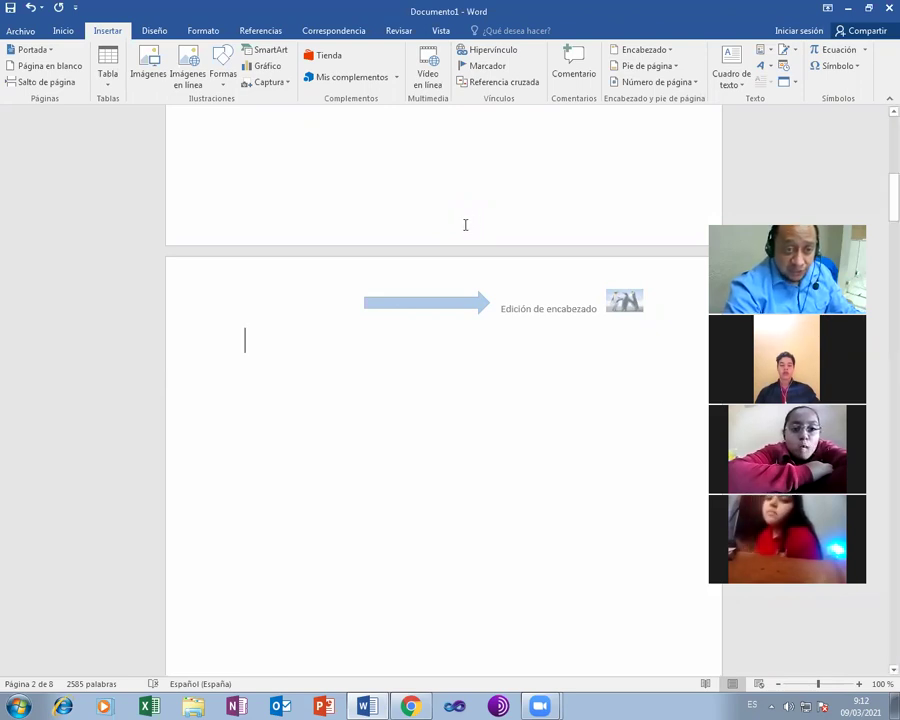
double_click(465, 224)
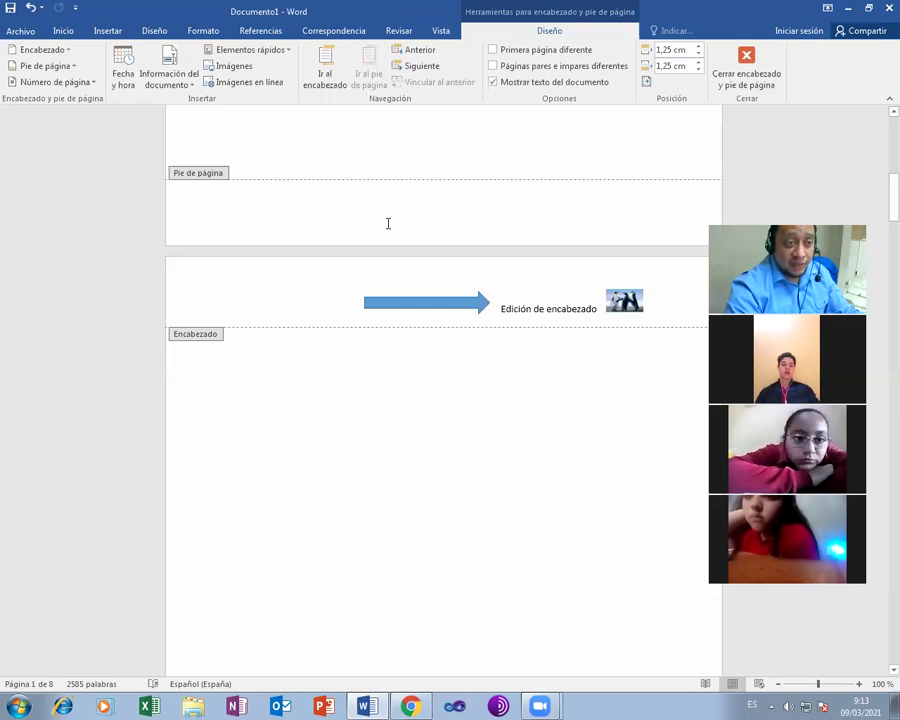
- Apply the 'En blanco (tres columnas)' footer design with three placeholders
left_click(90, 83)
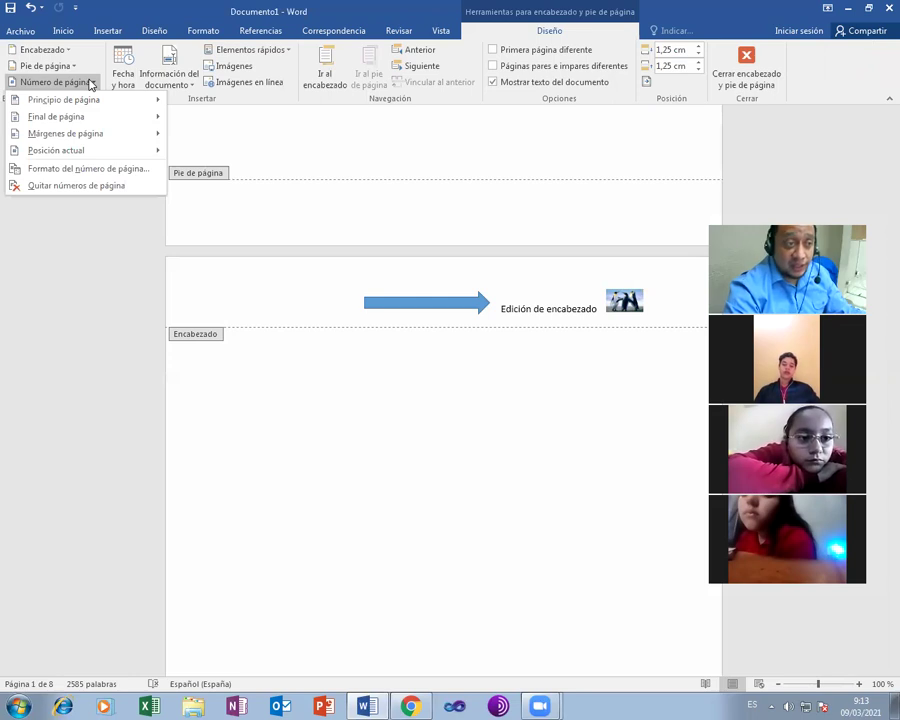
left_click(68, 66)
left_click(70, 66)
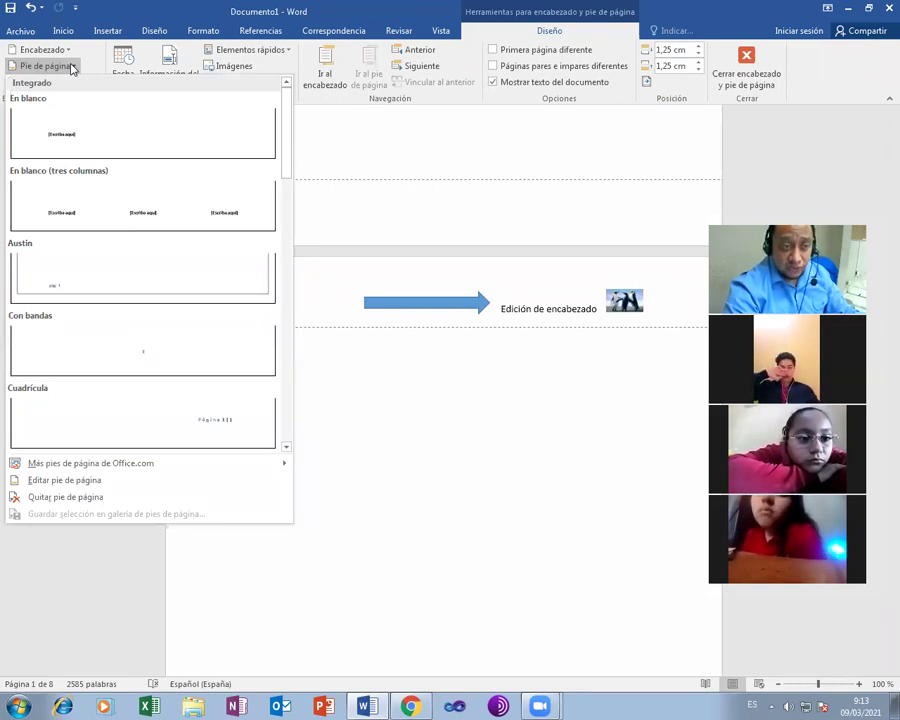
left_click(147, 206)
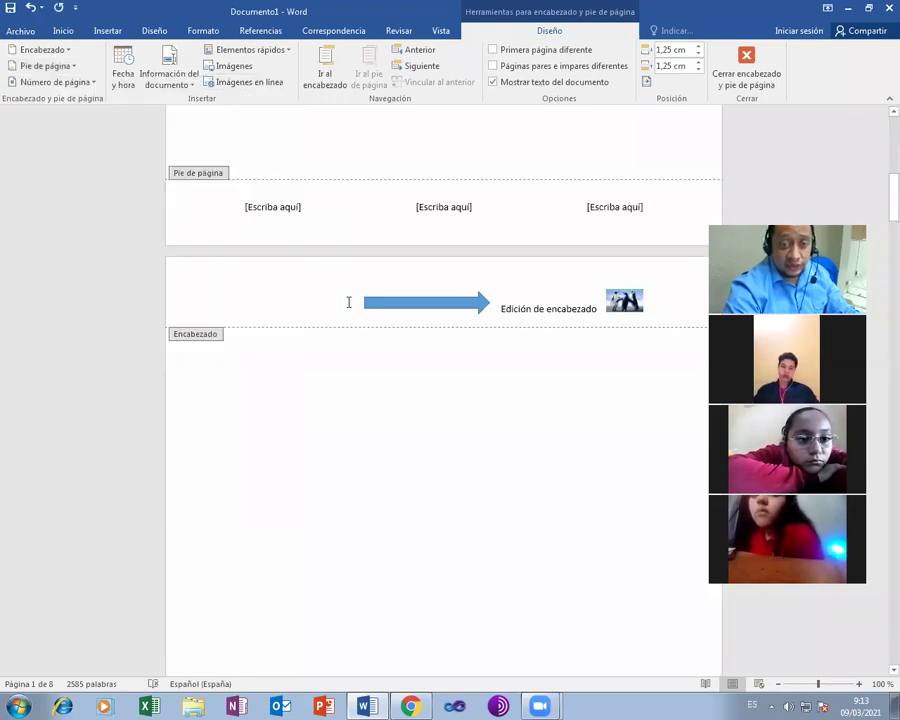
left_click(260, 209)
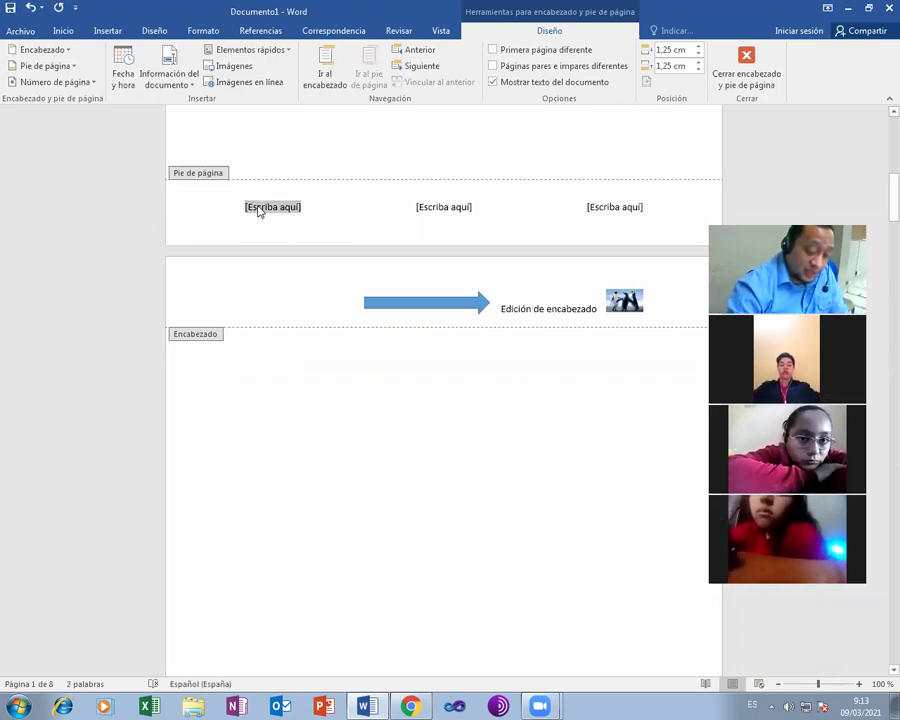
- Fill the footer columns with ITEH 2021, Laboratorio I and the student's name
type("ITEH 2021")
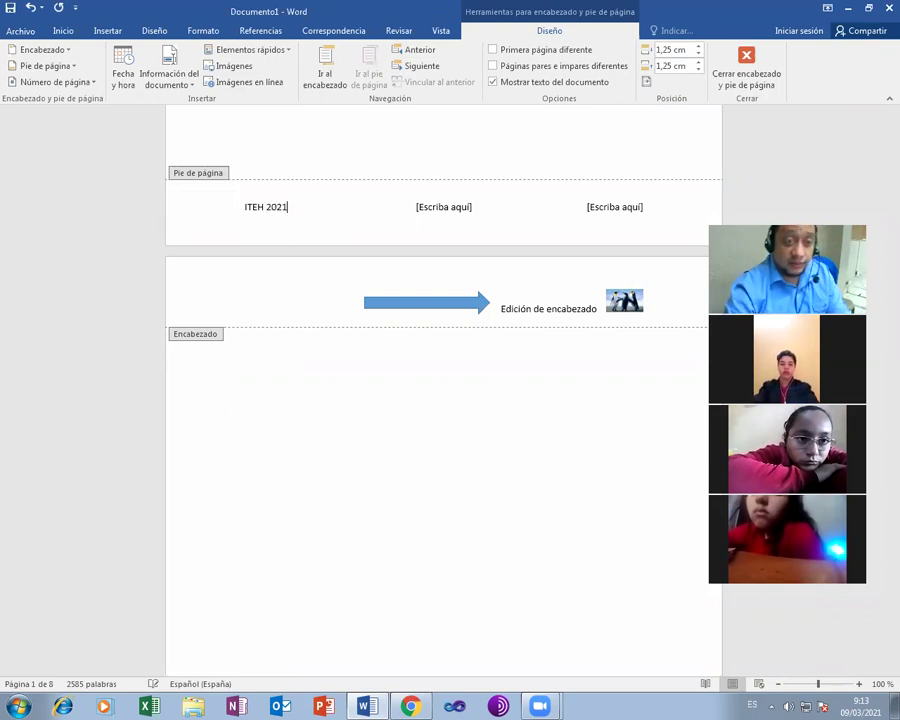
left_click(440, 208)
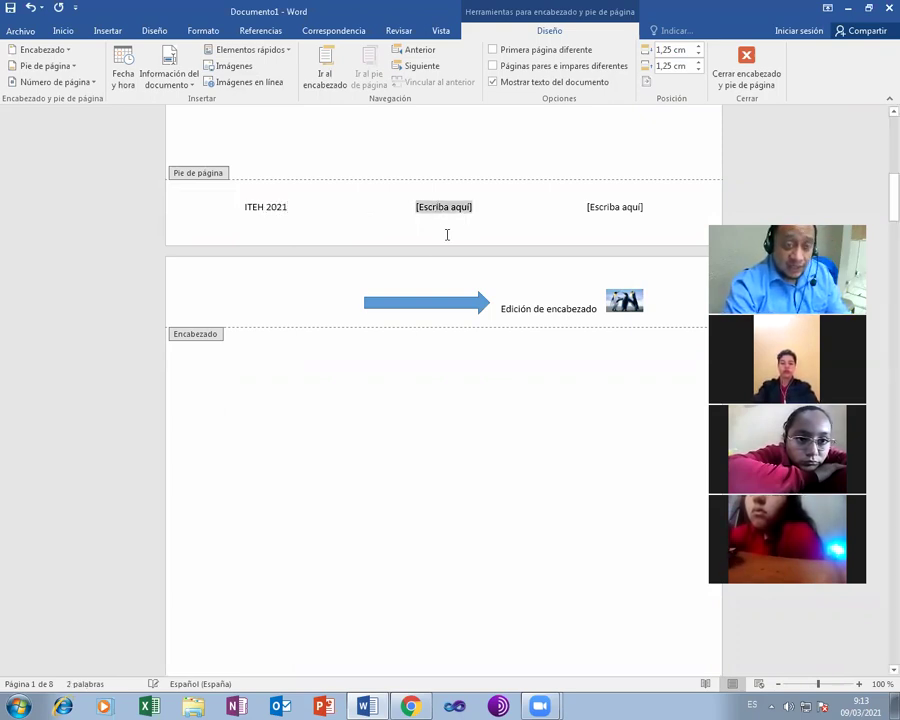
type("L")
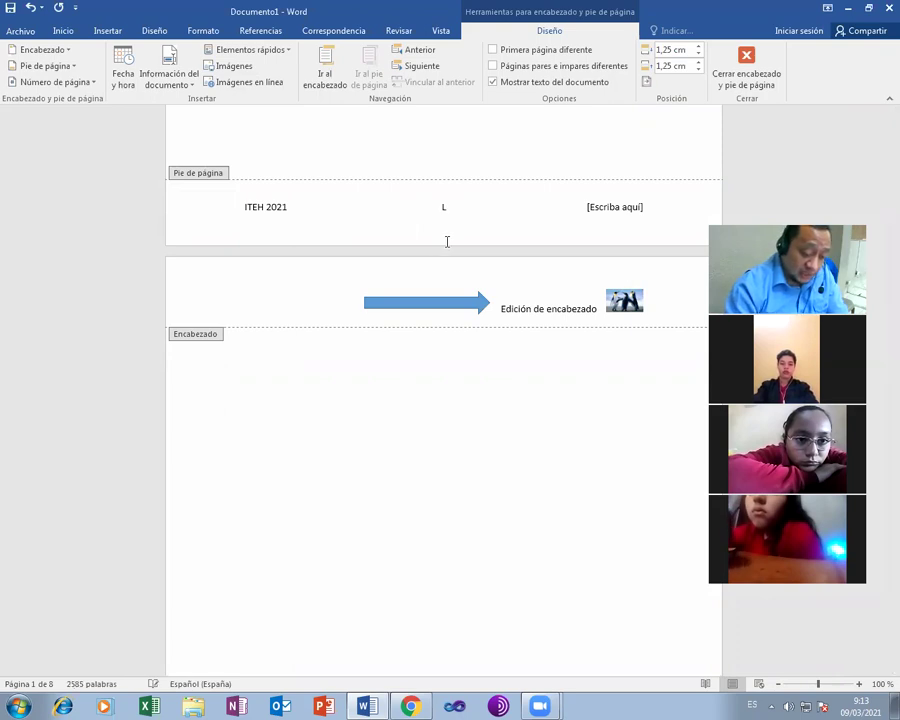
type("aborator")
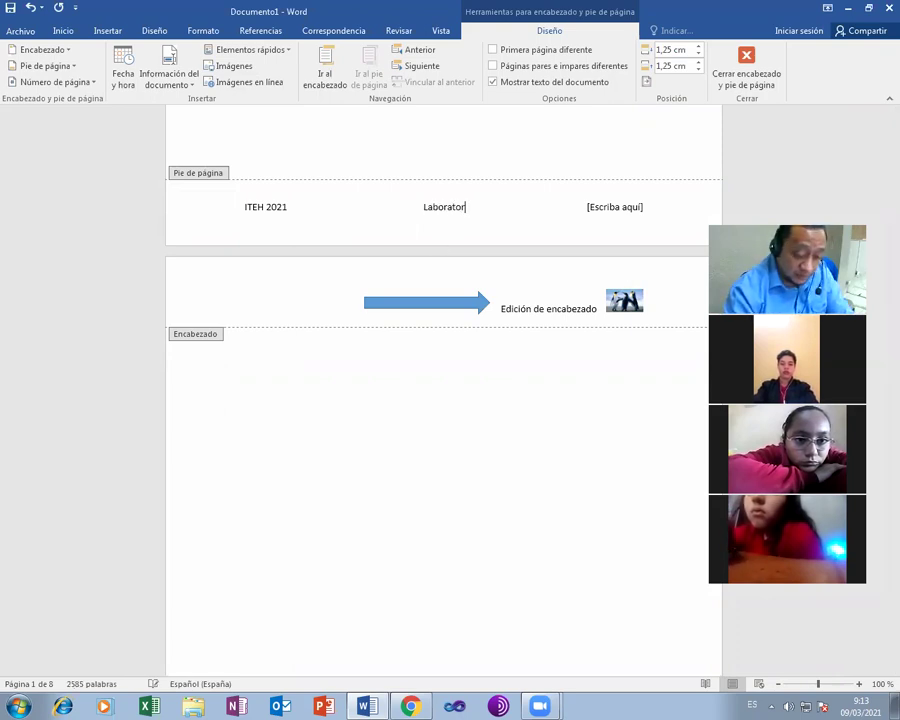
type("io")
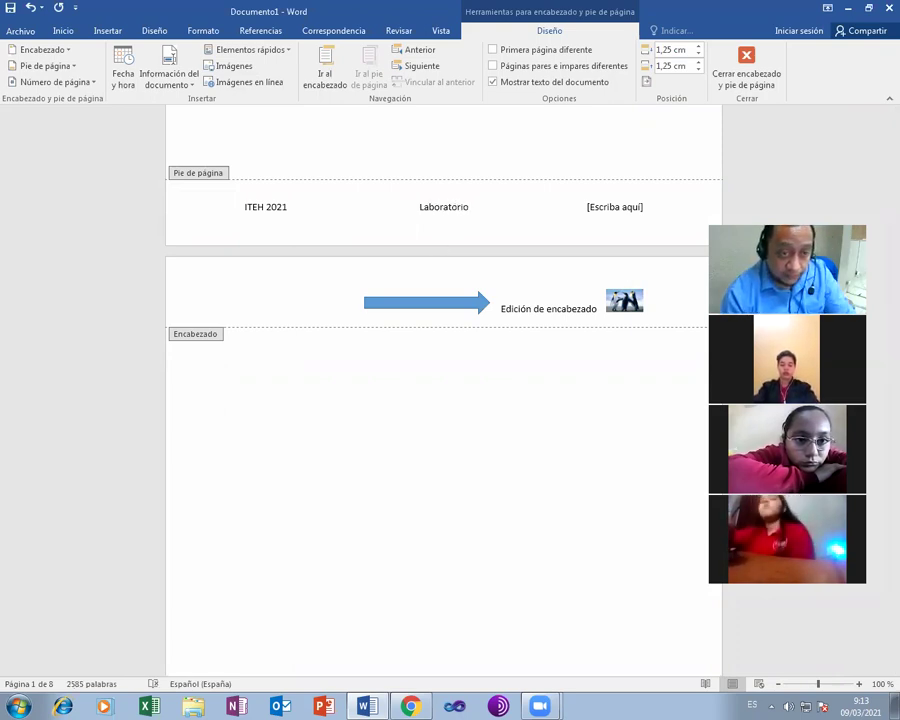
type(" I")
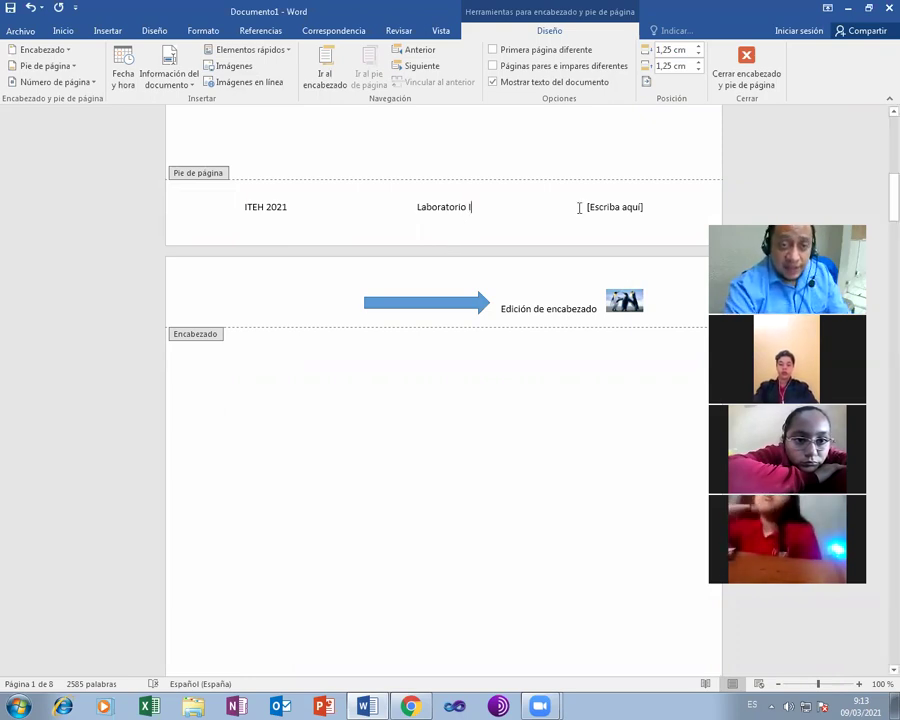
left_click(615, 207)
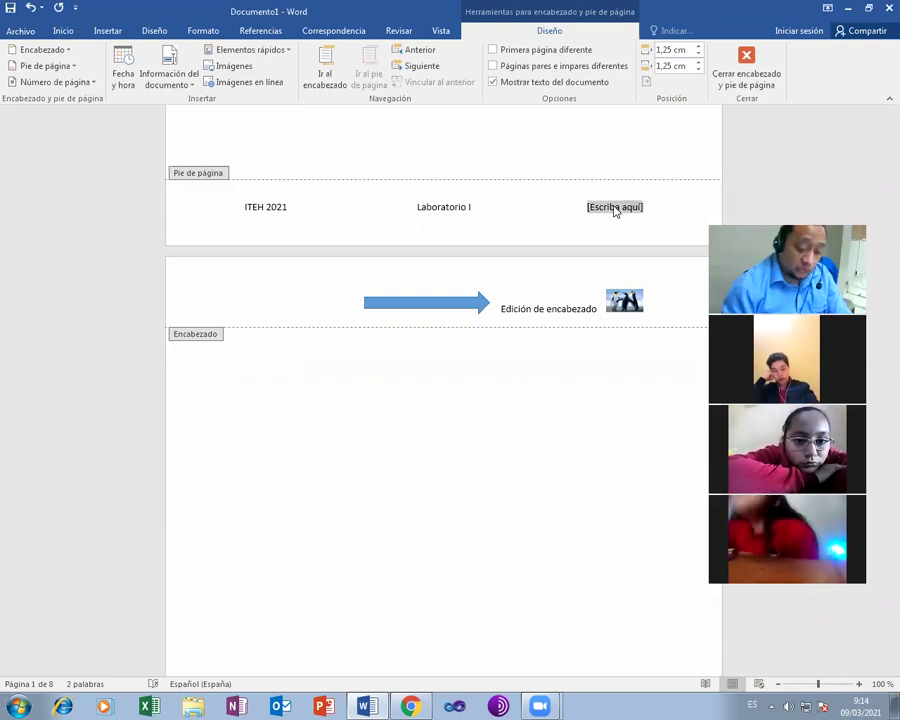
key("Delete")
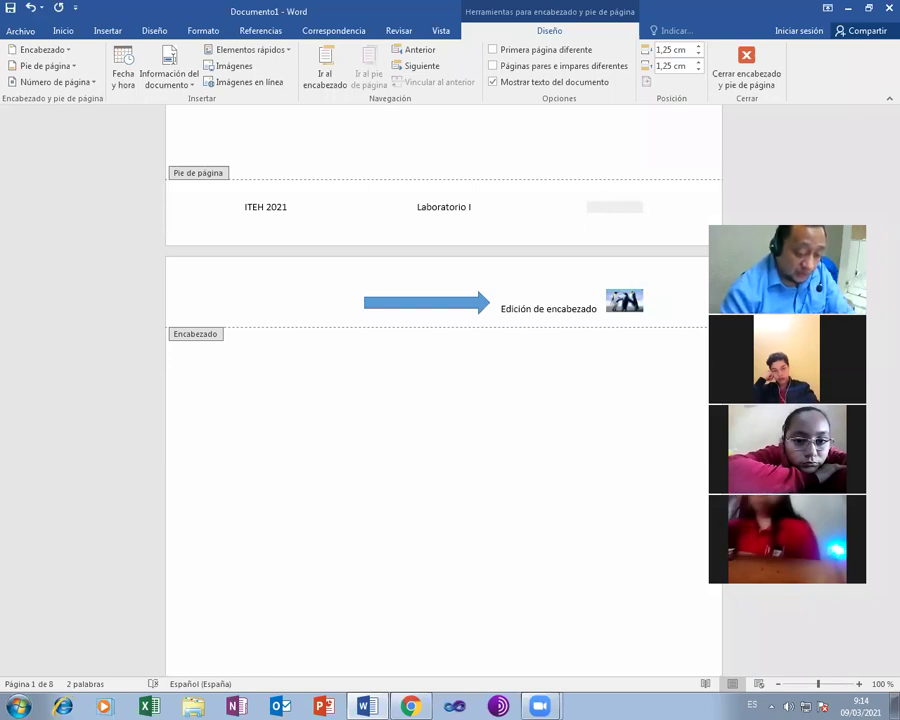
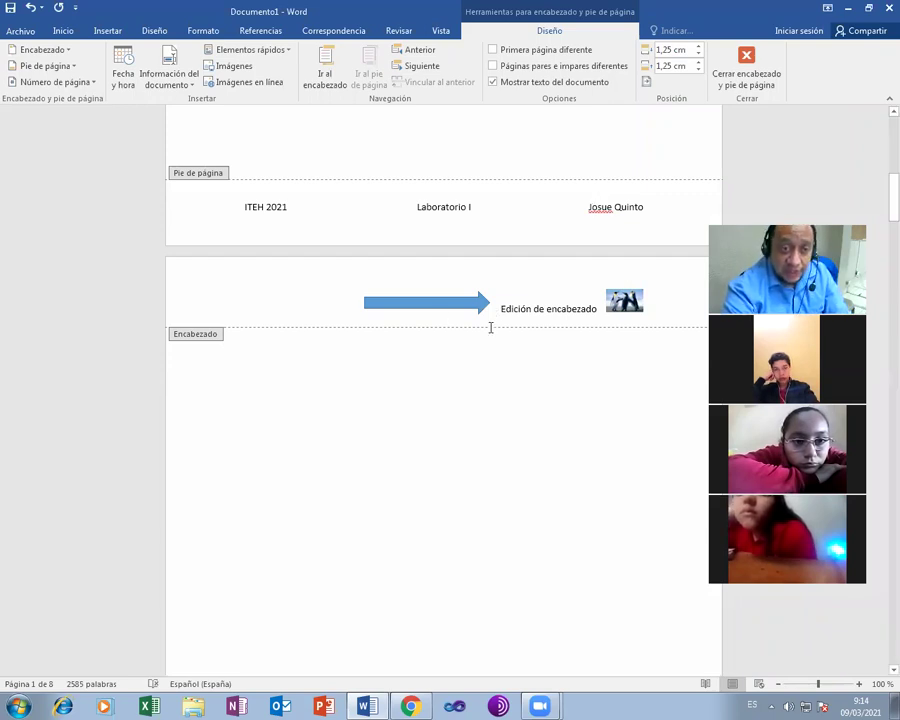
- Scroll through the pages to check the header and footer on each
scroll(490, 328, "up", 5)
scroll(406, 498, "down", 2)
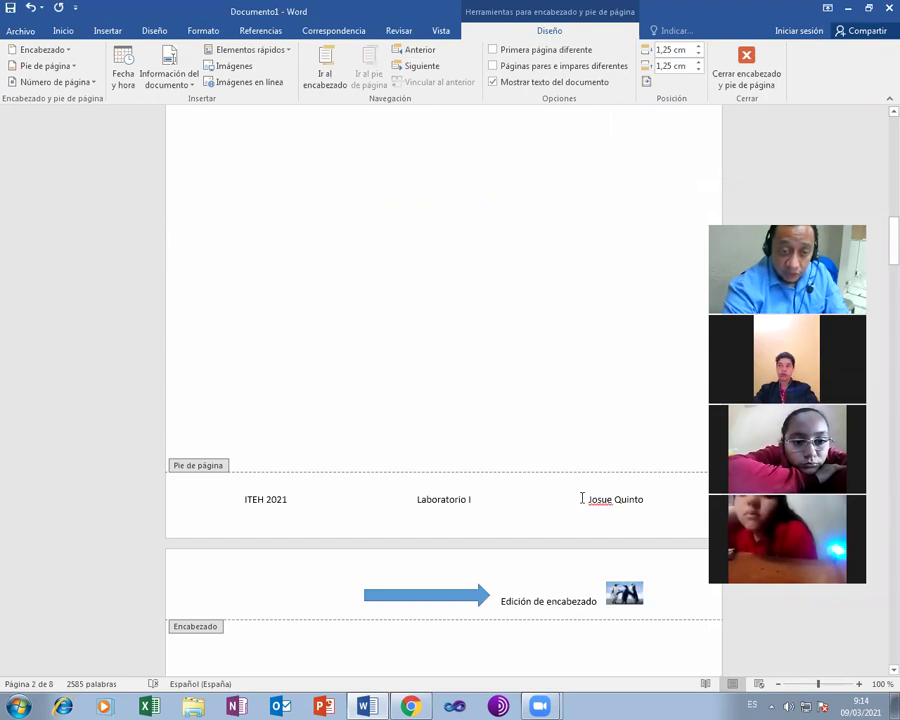
scroll(414, 516, "down", 2)
scroll(416, 518, "down", 5)
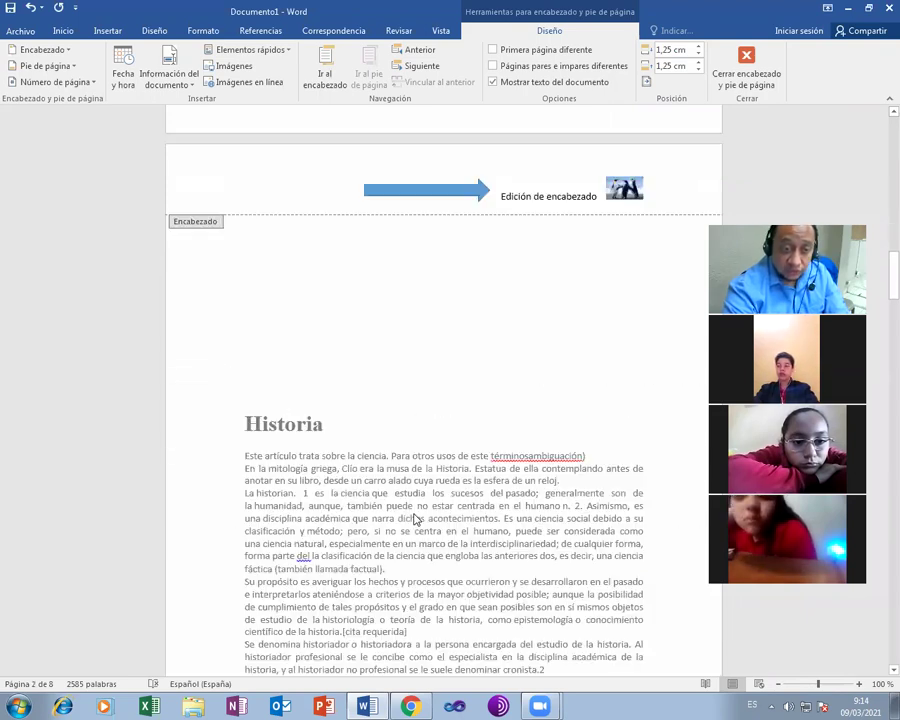
scroll(418, 512, "down", 2)
scroll(430, 490, "down", 6)
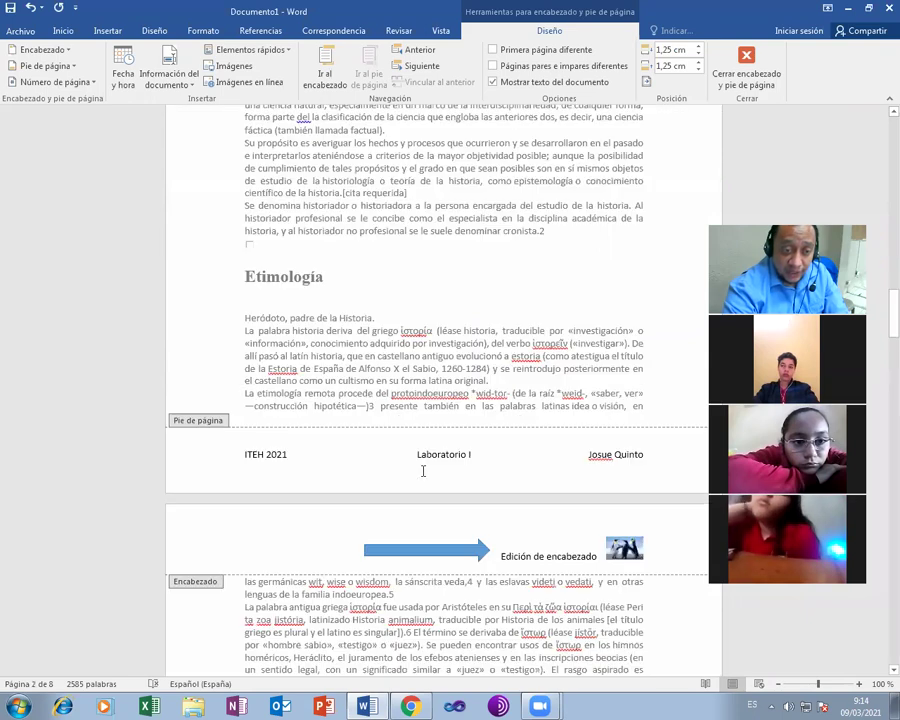
scroll(450, 460, "down", 1)
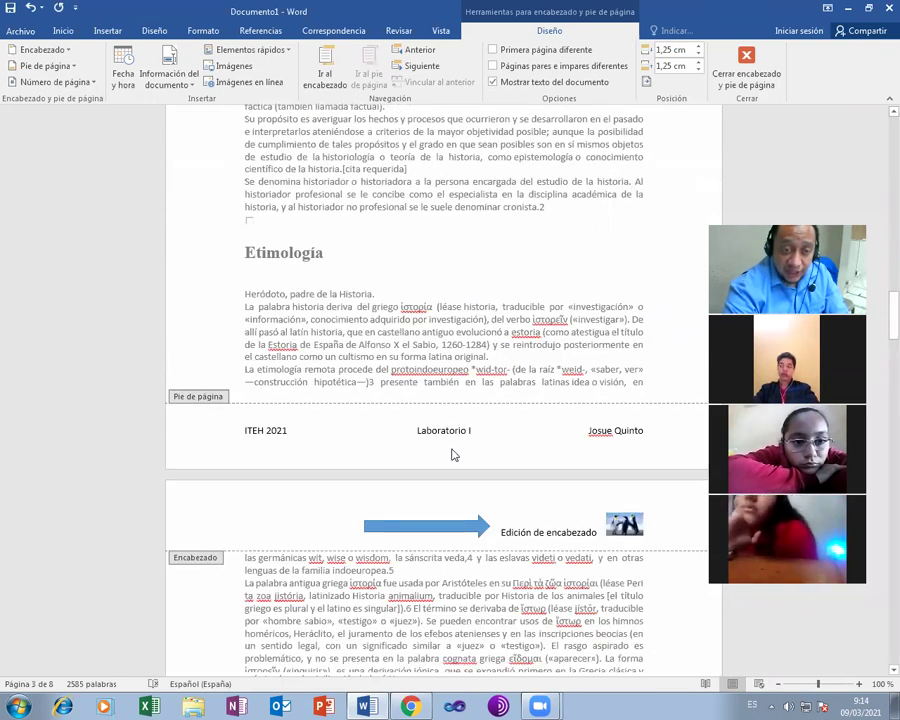
scroll(451, 455, "down", 5)
scroll(451, 455, "down", 7)
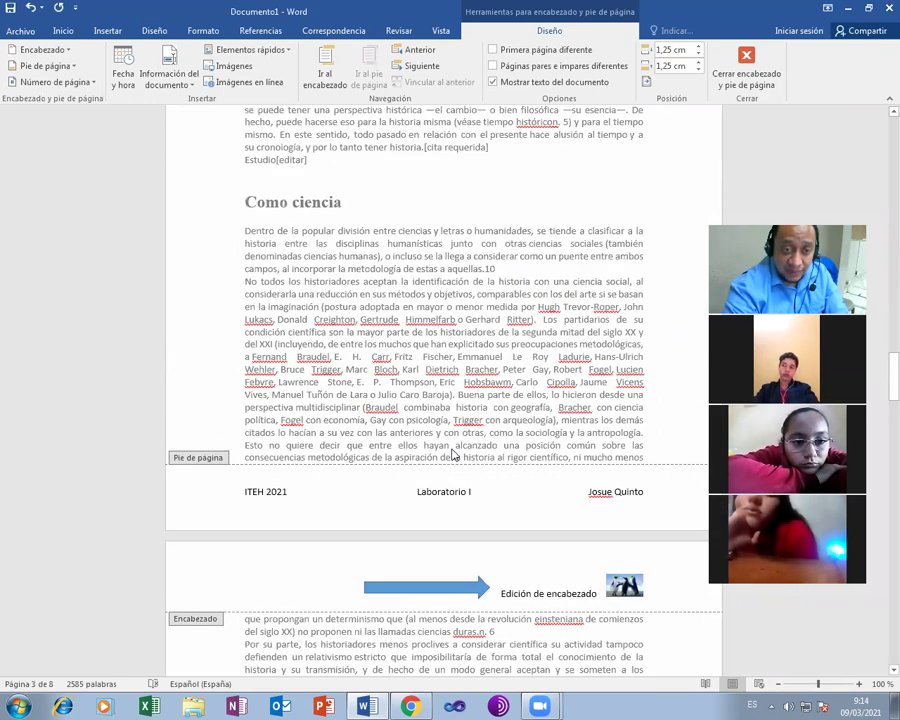
scroll(451, 455, "down", 2)
scroll(451, 455, "down", 10)
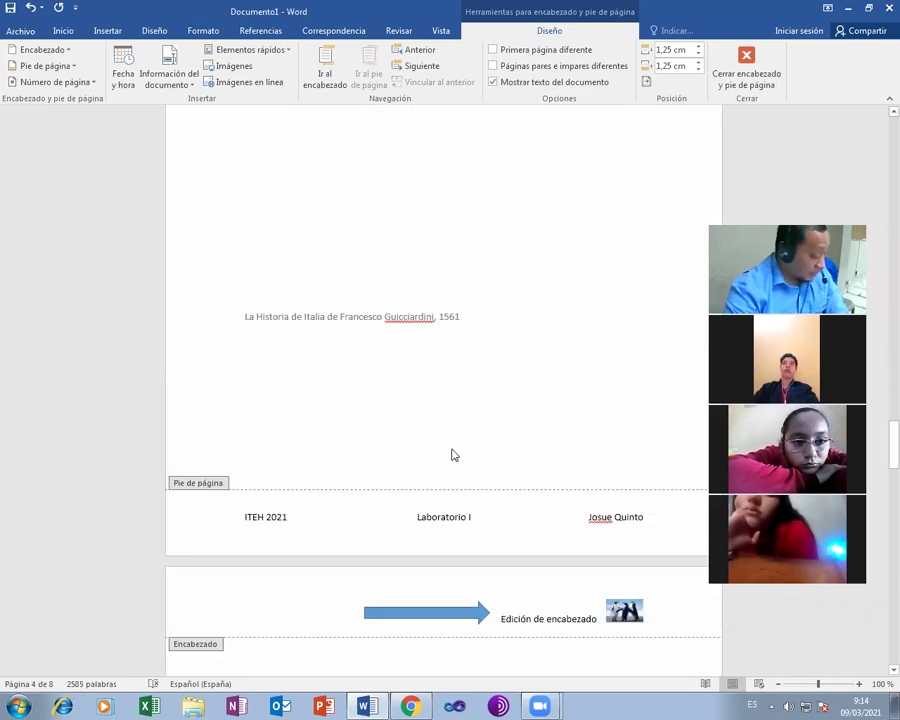
scroll(451, 455, "up", 3)
scroll(451, 450, "up", 12)
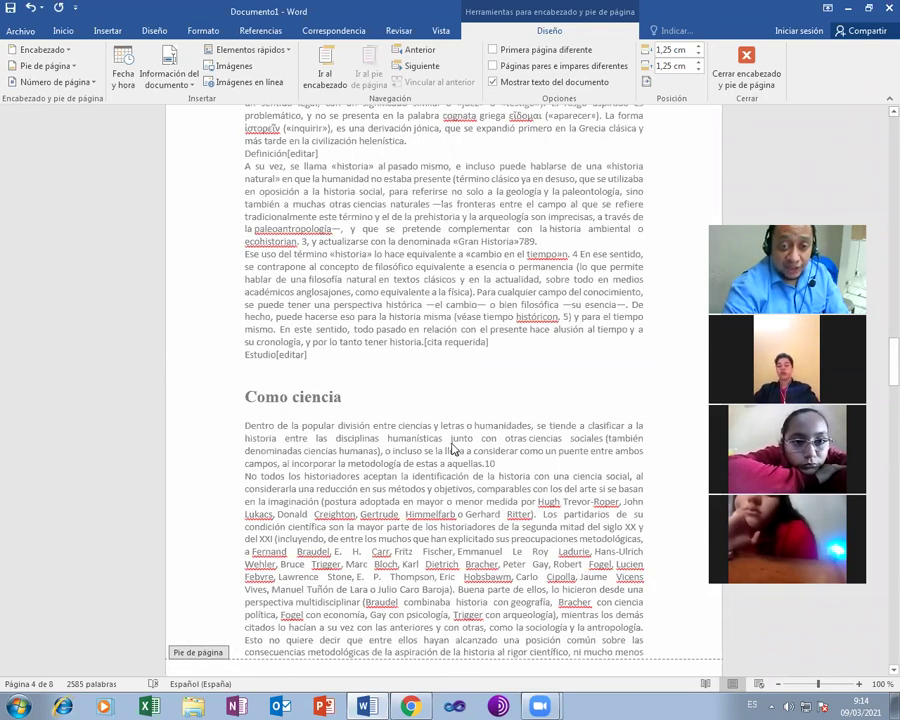
scroll(453, 450, "up", 5)
scroll(453, 430, "up", 10)
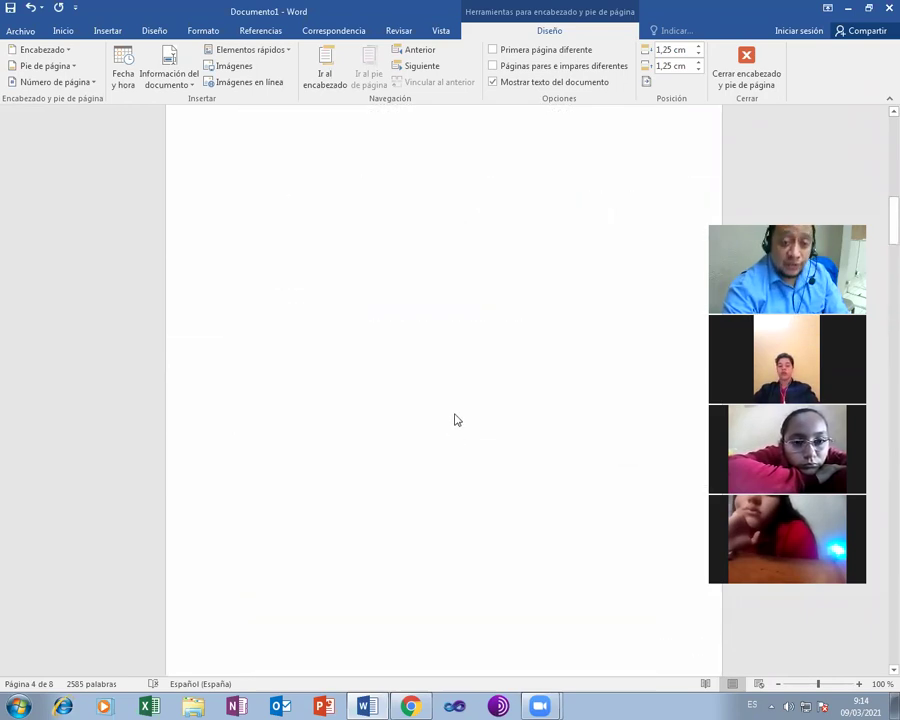
scroll(455, 420, "up", 10)
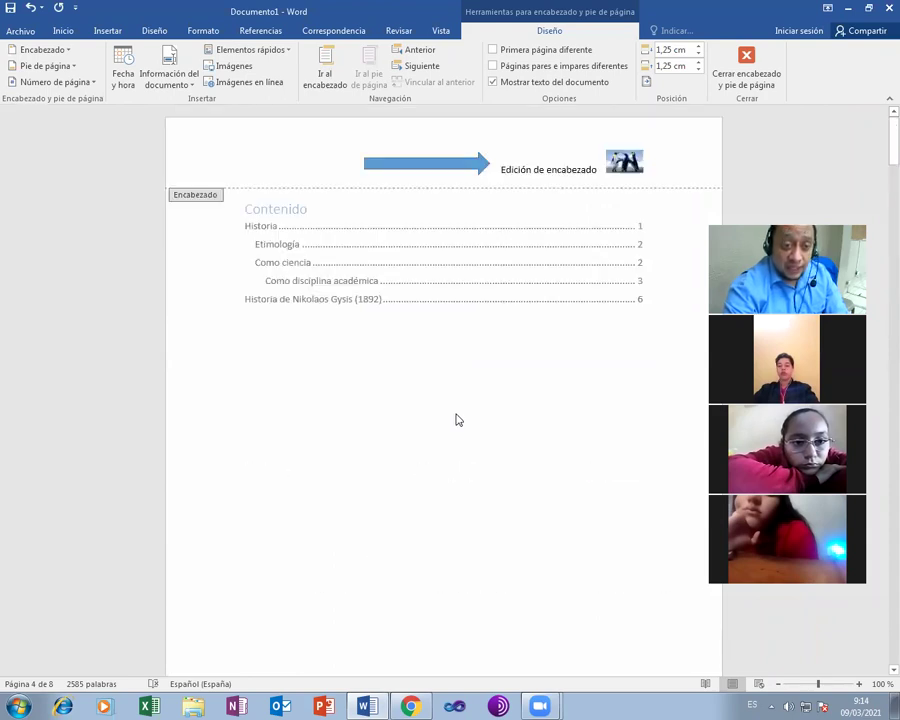
scroll(455, 420, "up", 8)
- Close header and footer editing and show the Archivo Información page
scroll(455, 420, "down", 1)
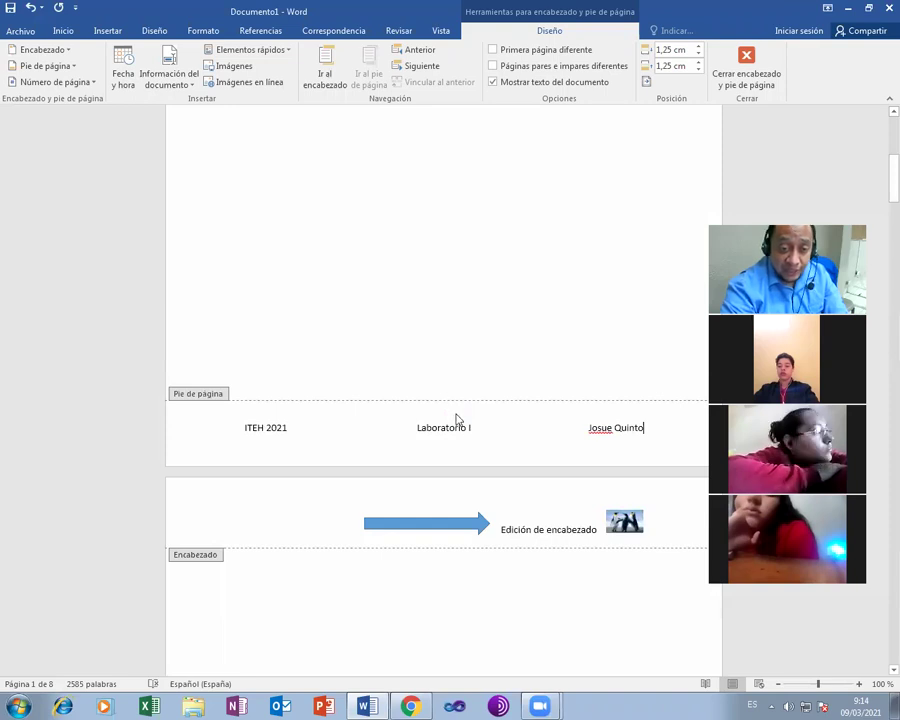
left_click(745, 68)
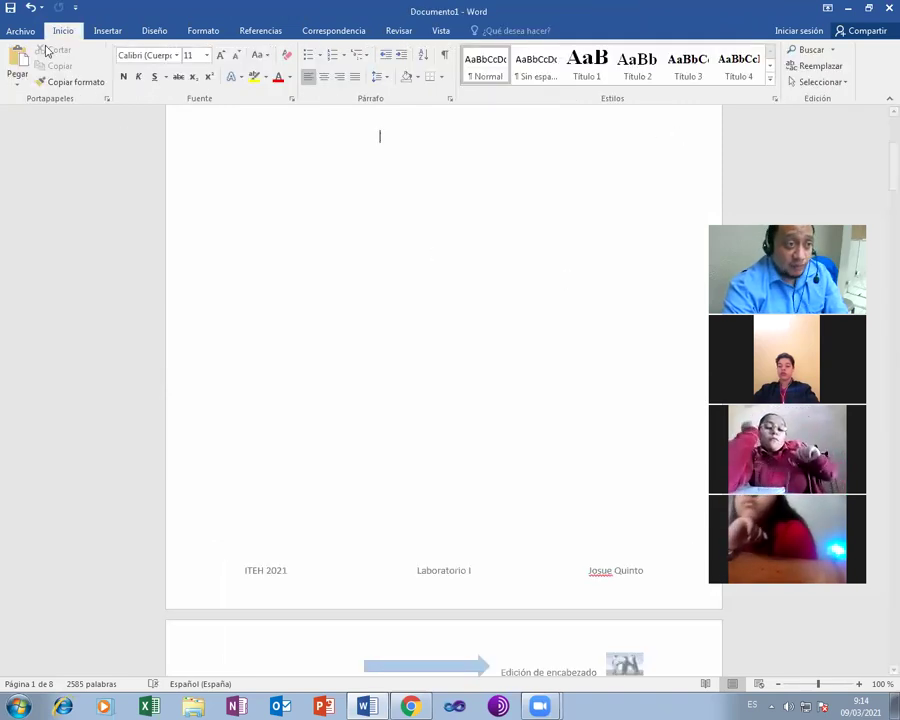
left_click(22, 31)
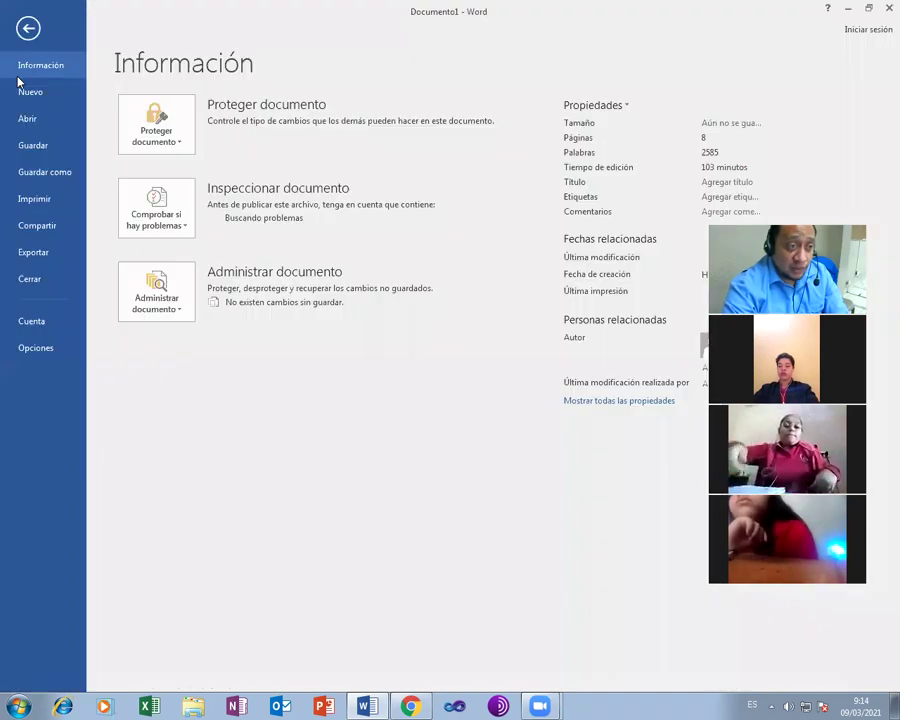
- Review all eight pages in the Imprimir preview, then return to the document
left_click(36, 204)
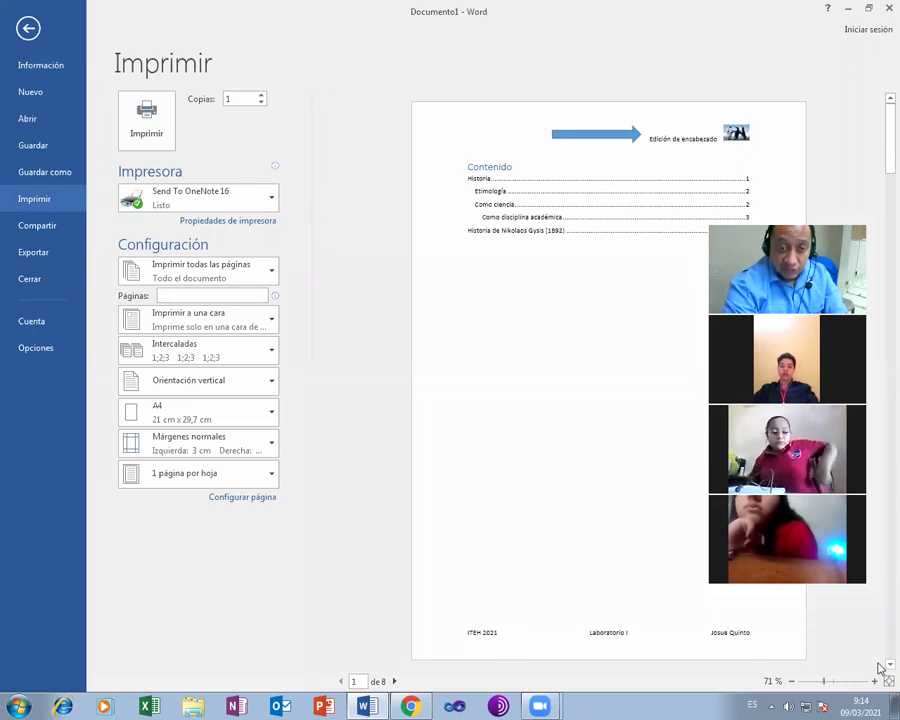
scroll(879, 668, "down", 1)
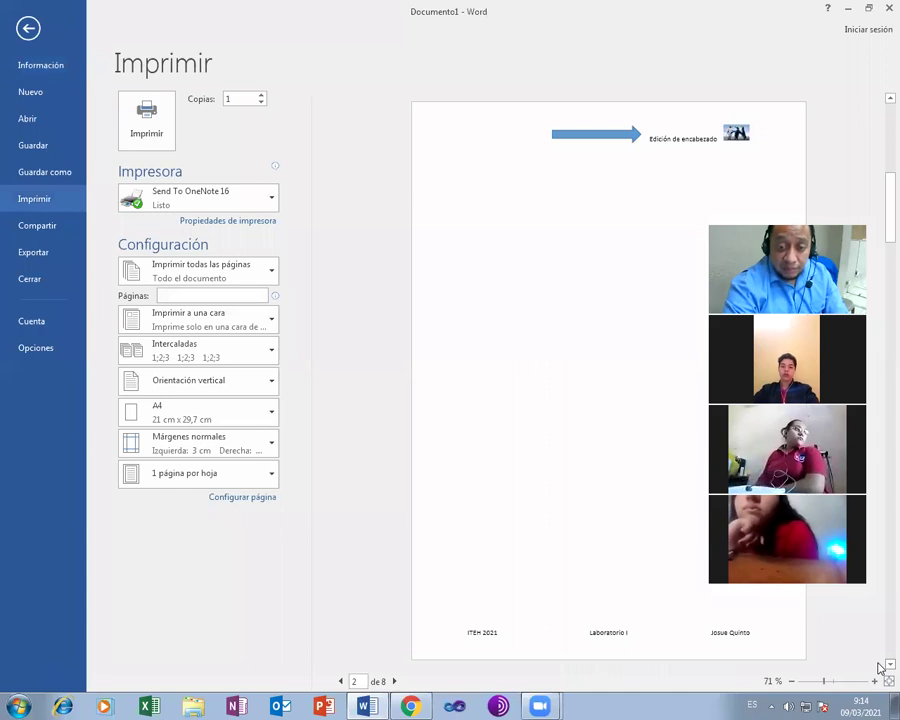
scroll(879, 668, "down", 1)
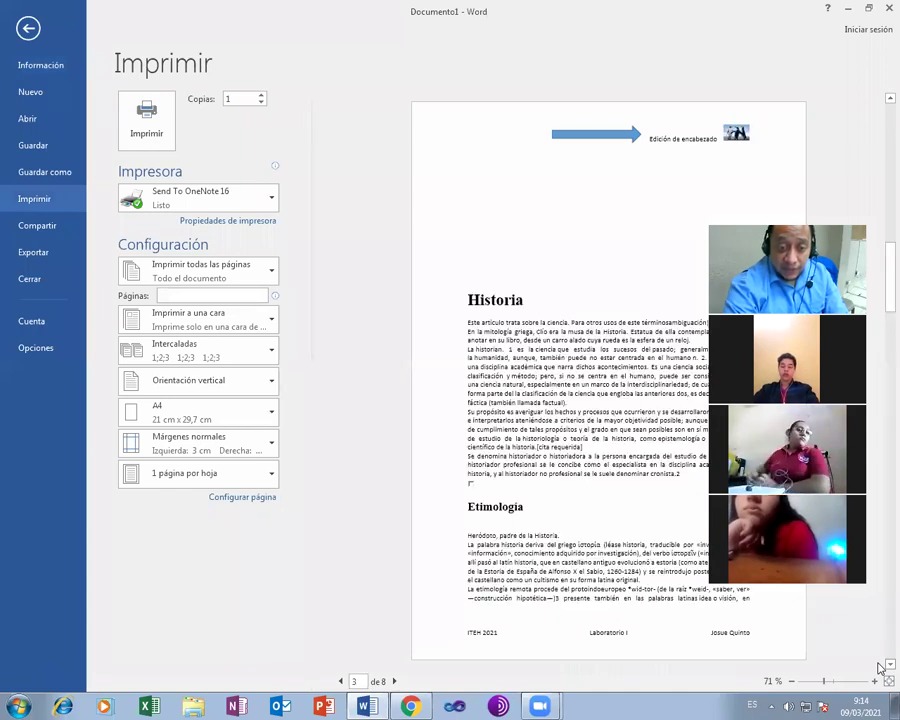
scroll(879, 668, "down", 1)
scroll(879, 668, "down", 1)
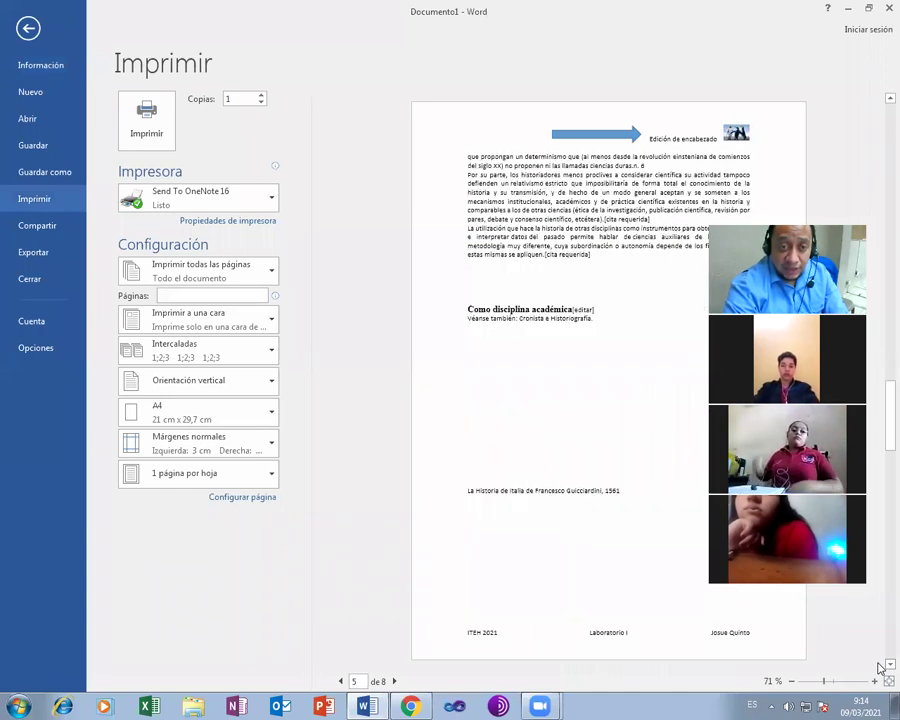
scroll(879, 668, "down", 1)
scroll(879, 668, "down", 1)
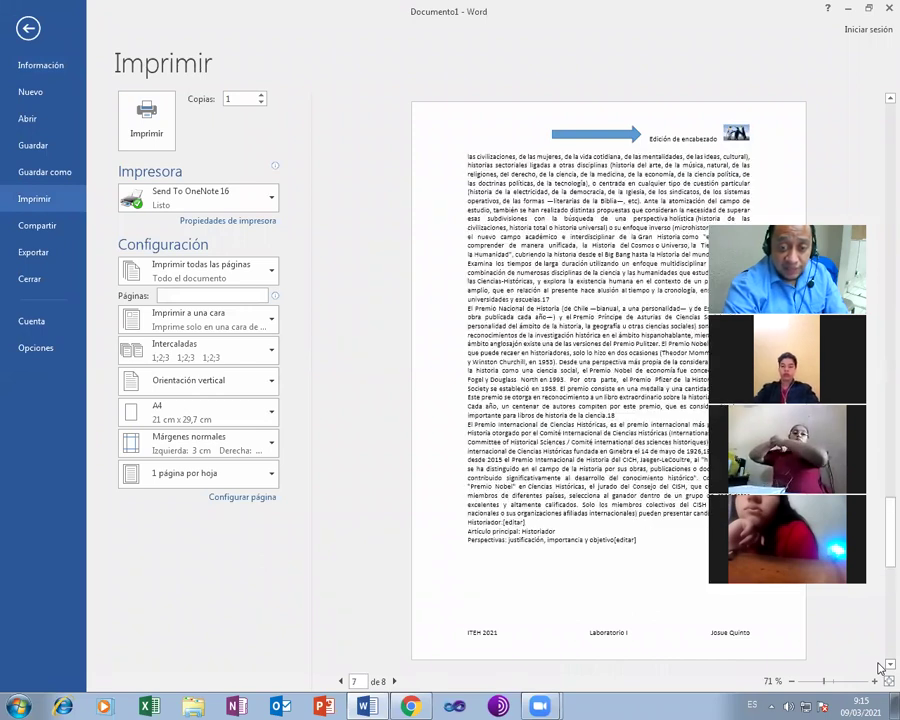
scroll(879, 668, "down", 1)
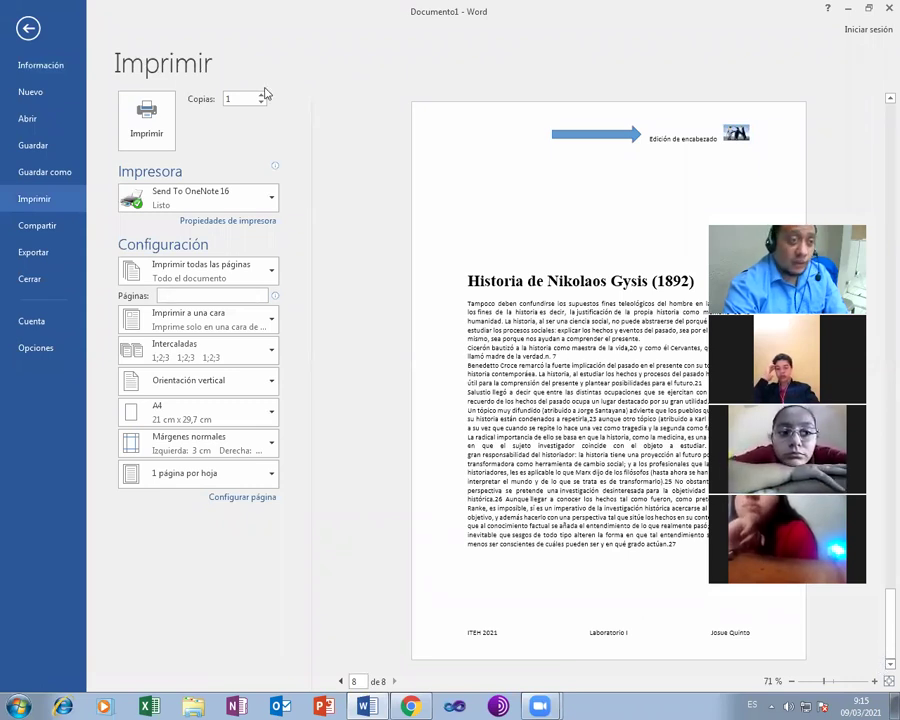
left_click(28, 28)
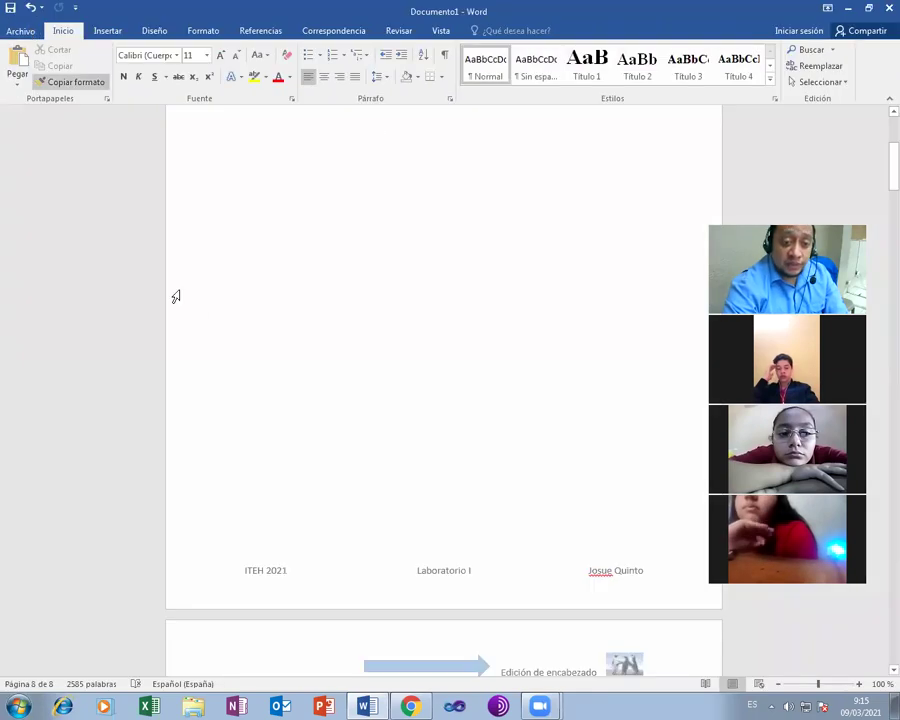
- Return to the top of the Word document's Contenido page, then bring the Wikipedia Historia page forward in Chrome
scroll(199, 303, "down", 8)
scroll(202, 265, "up", 1)
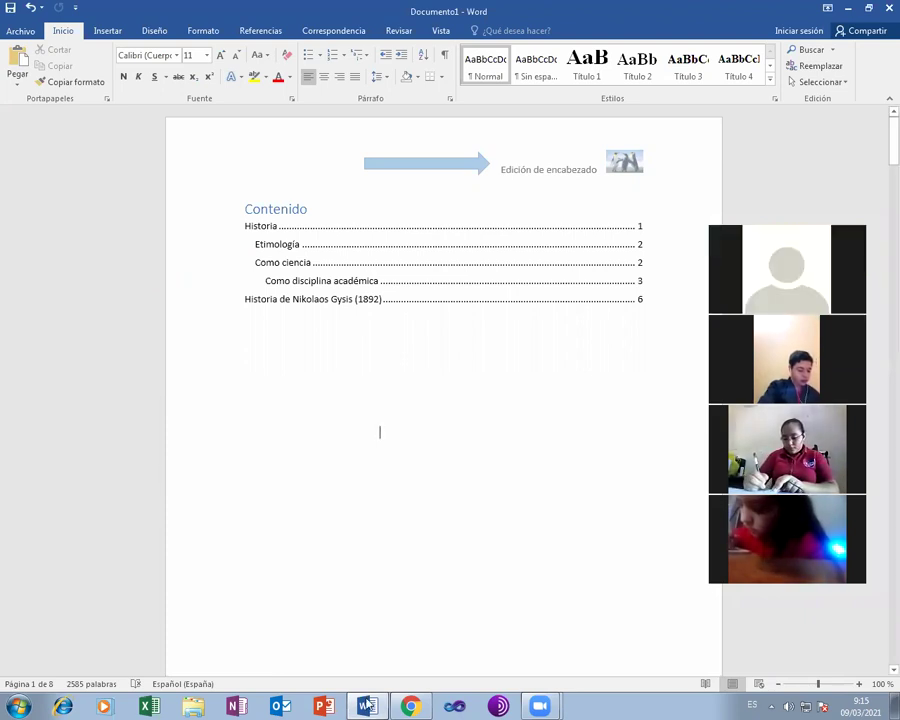
left_click(367, 705)
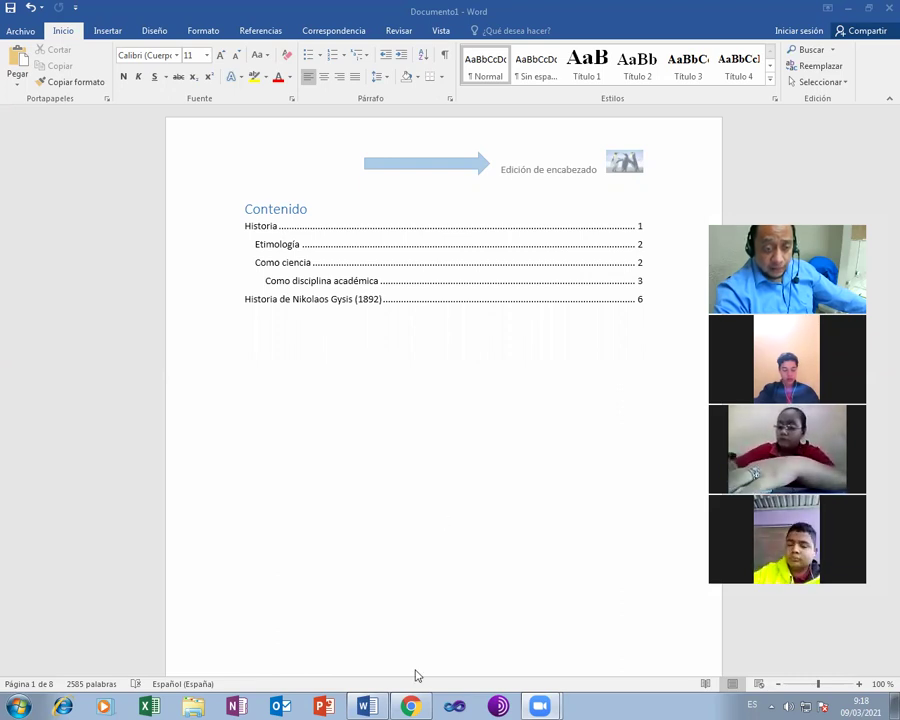
left_click(410, 706)
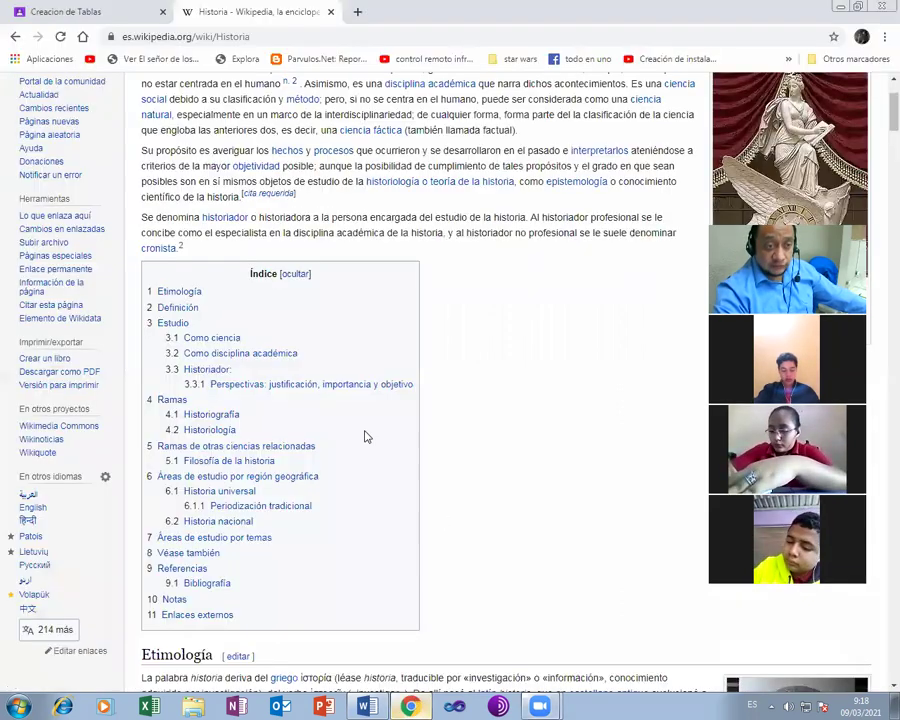
- In the Classroom tab, go to Laboratorio I's Trabajo de clase and create a new Tarea
left_click(76, 5)
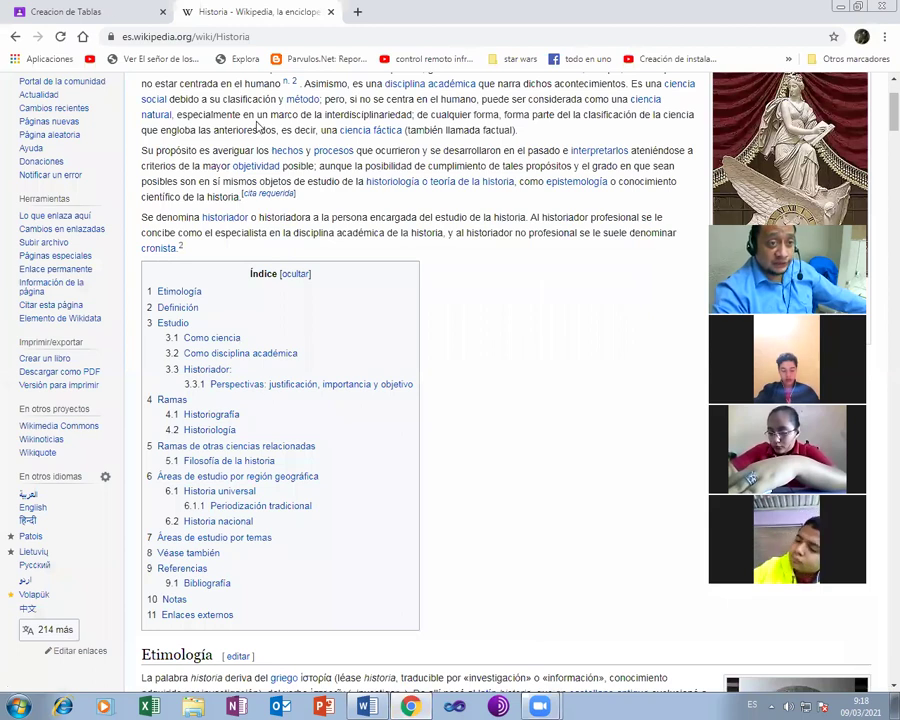
left_click(80, 92)
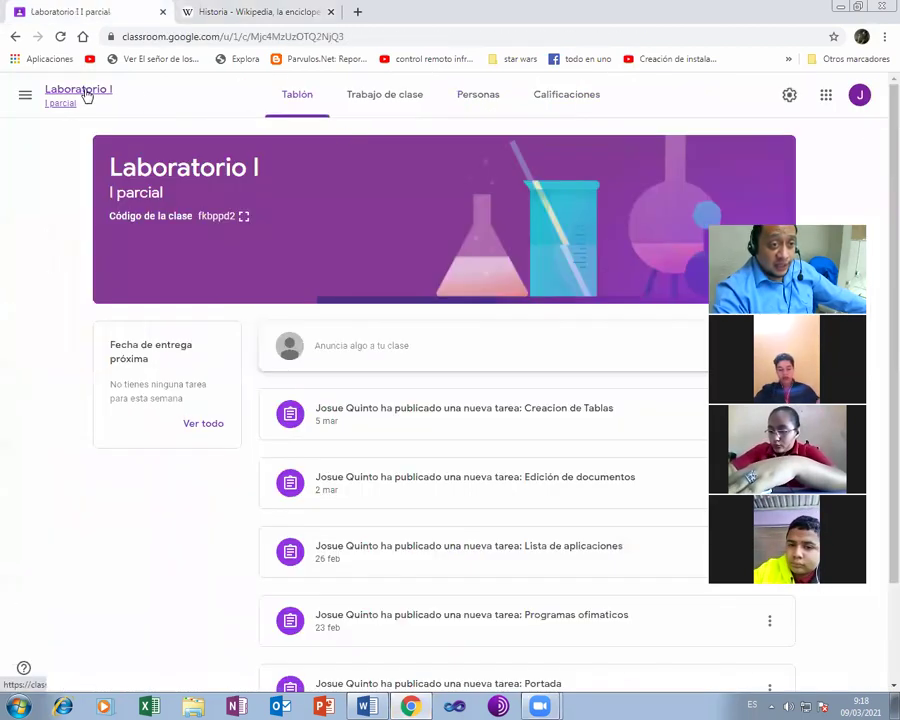
left_click(392, 106)
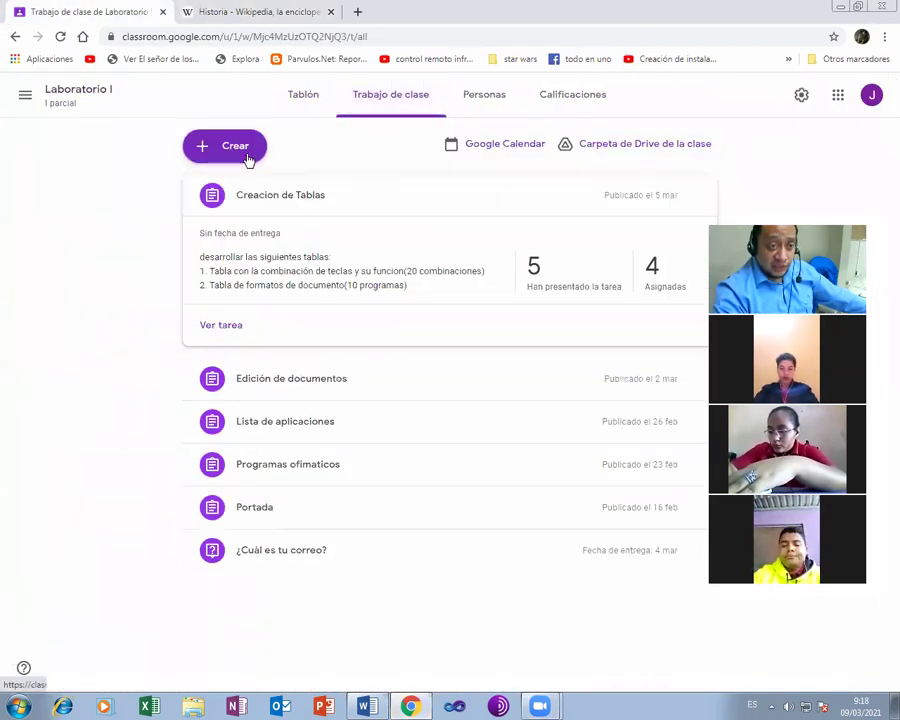
left_click(233, 158)
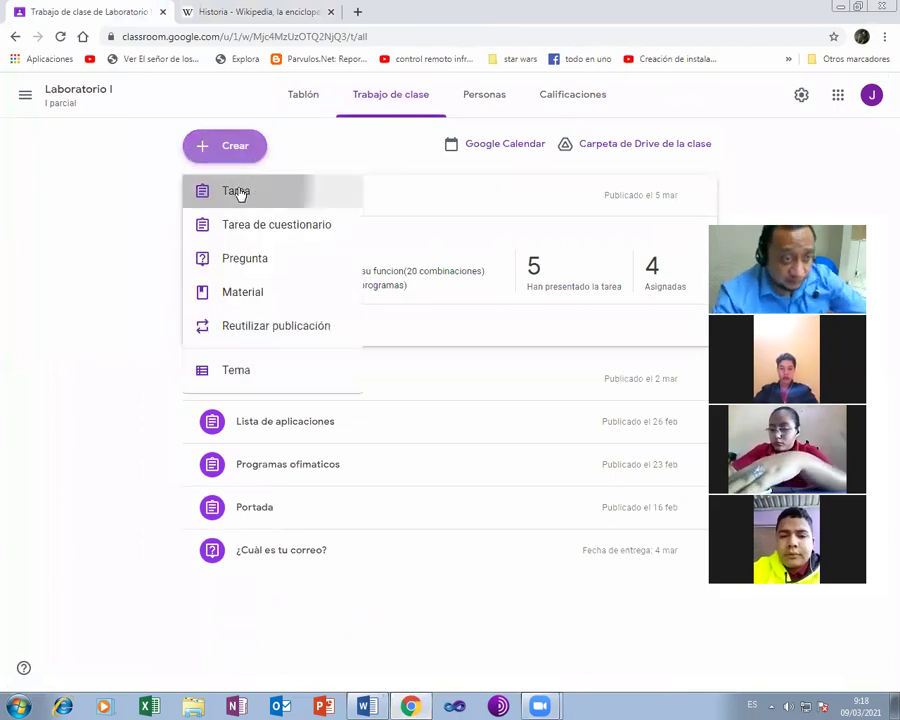
left_click(242, 192)
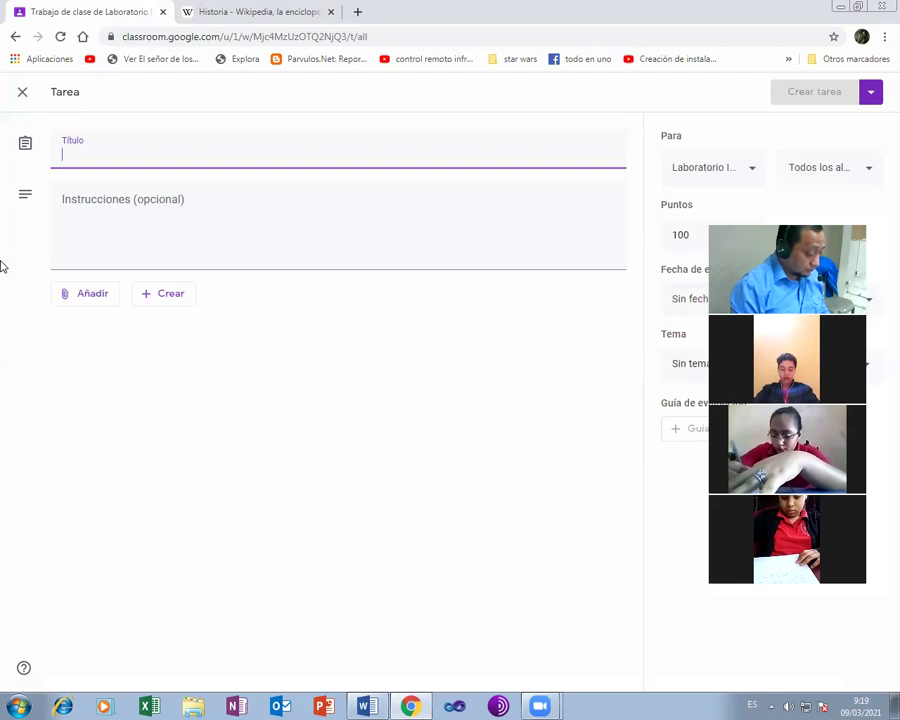
- Title the assignment 'Encabezados, pie de pagina y tabla de contenido' and begin instructions: 2-page document, pagina 1 portada
type("Encabezados, pi")
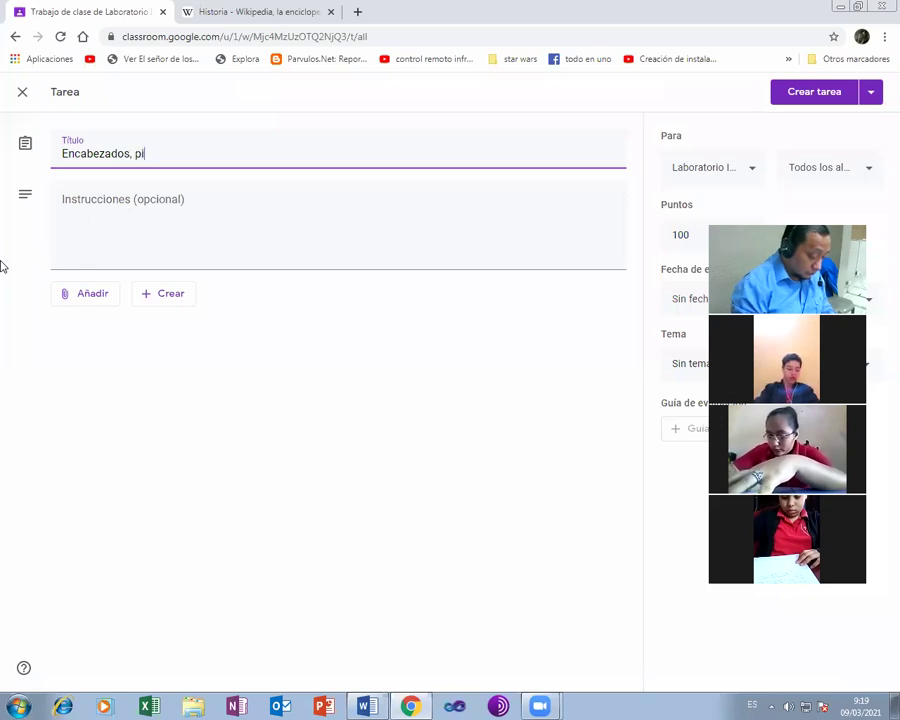
type("e de pag")
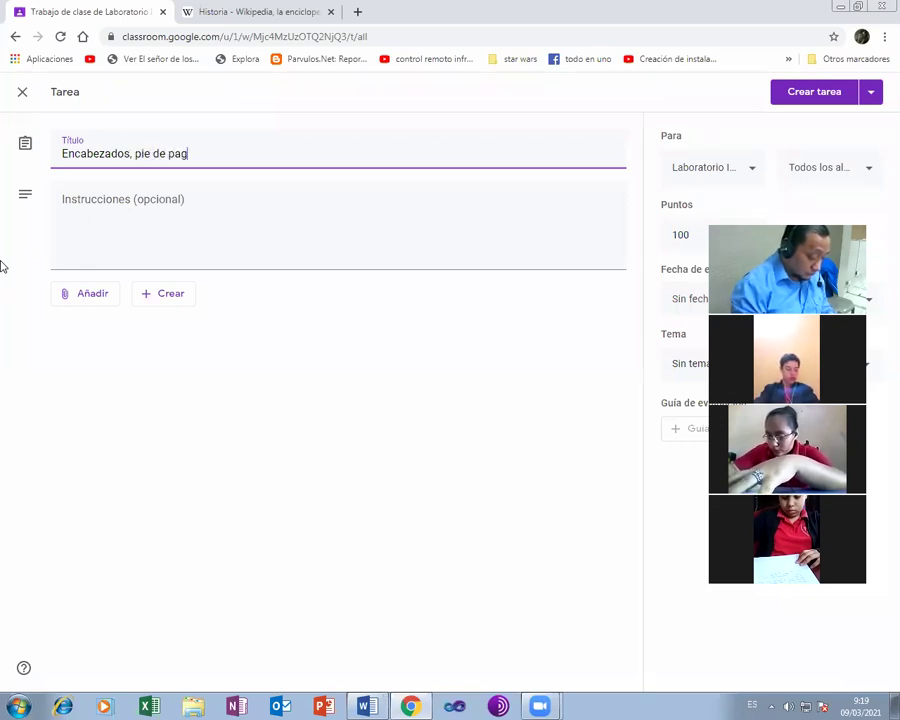
type("ina y ta")
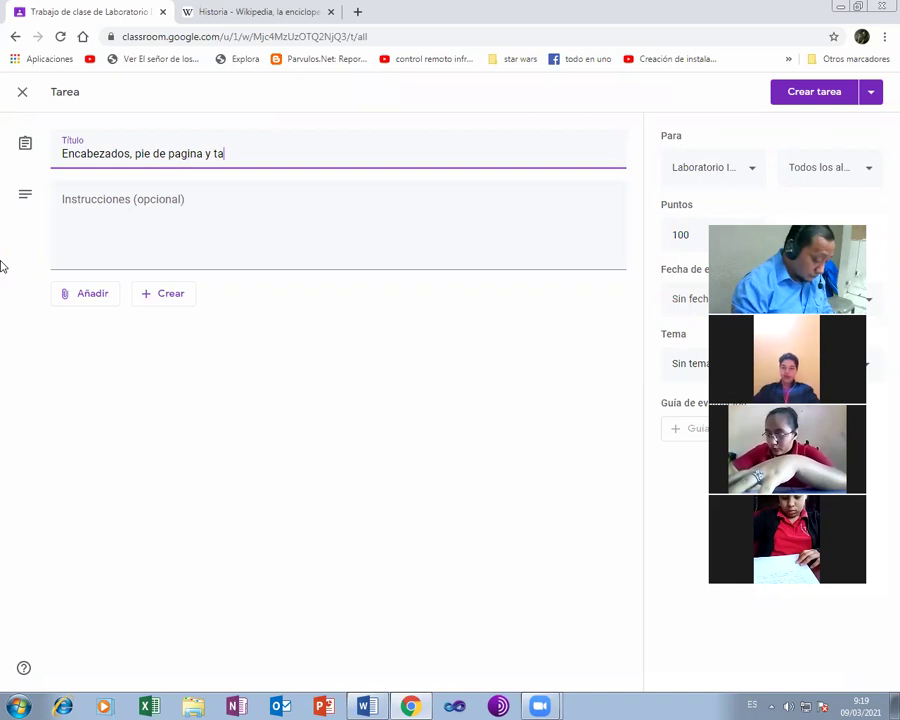
type("bla de cont")
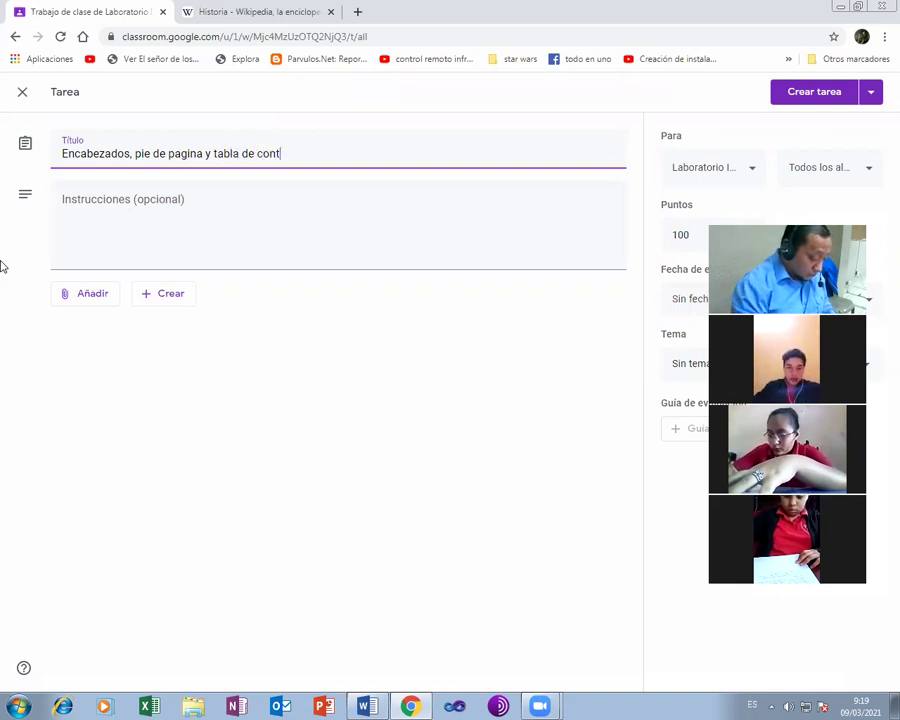
type("enido")
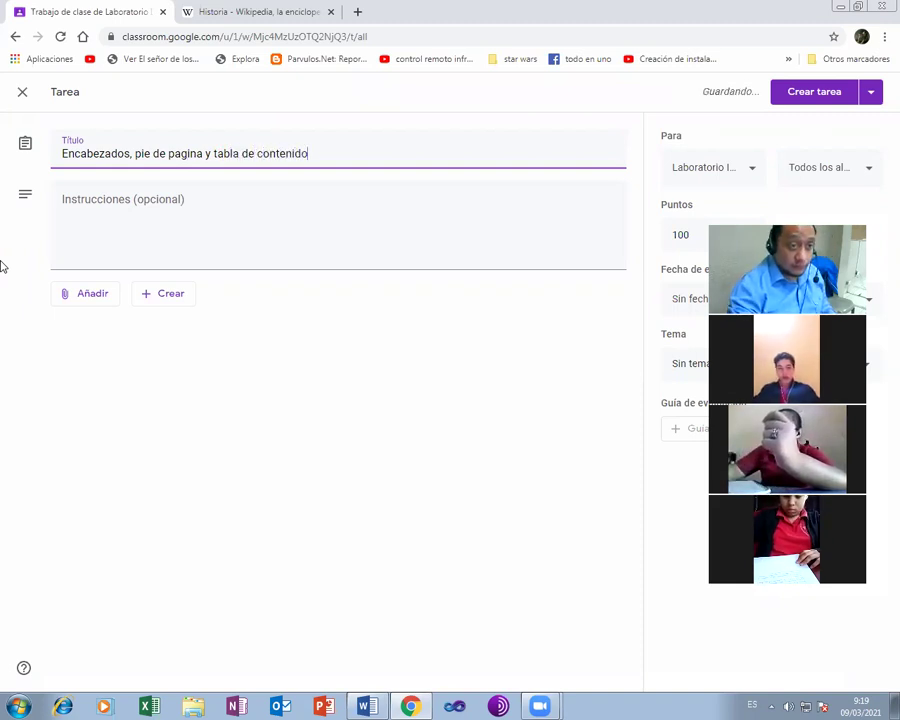
left_click(103, 212)
type("e")
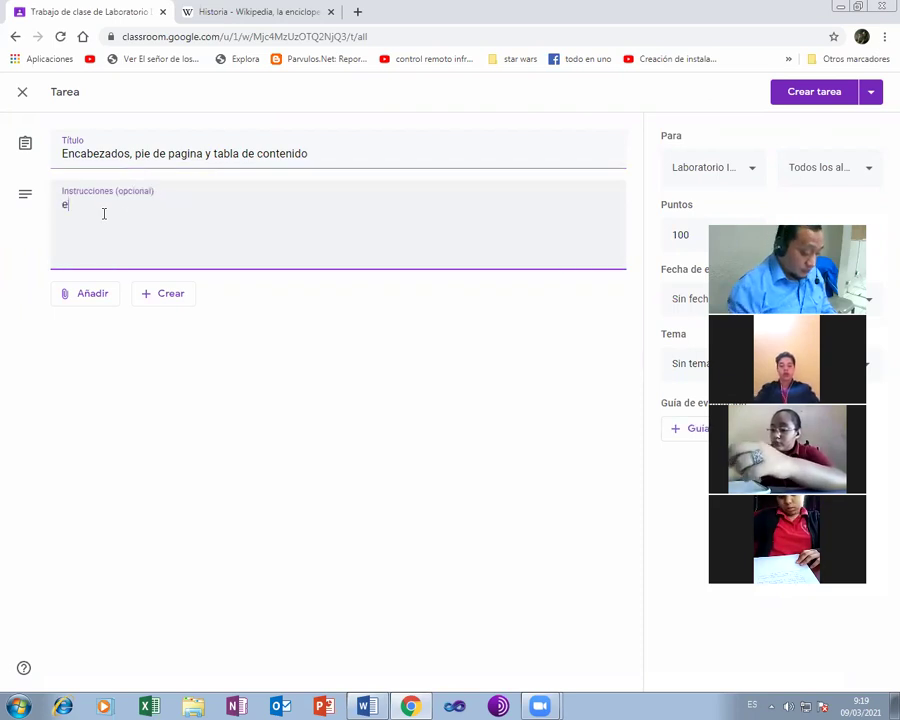
type("laborar")
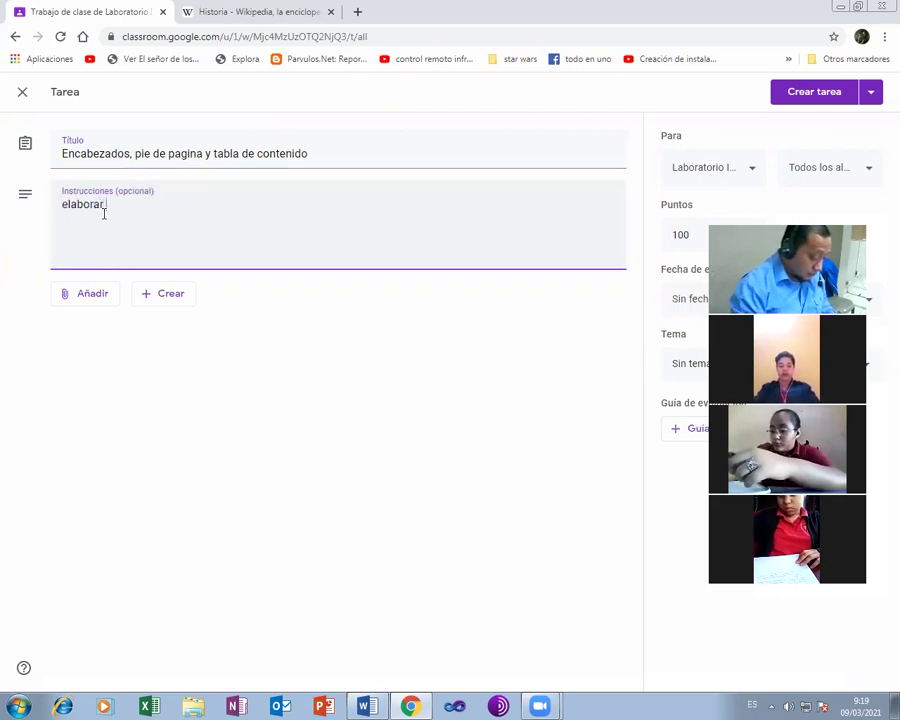
type(" un docume")
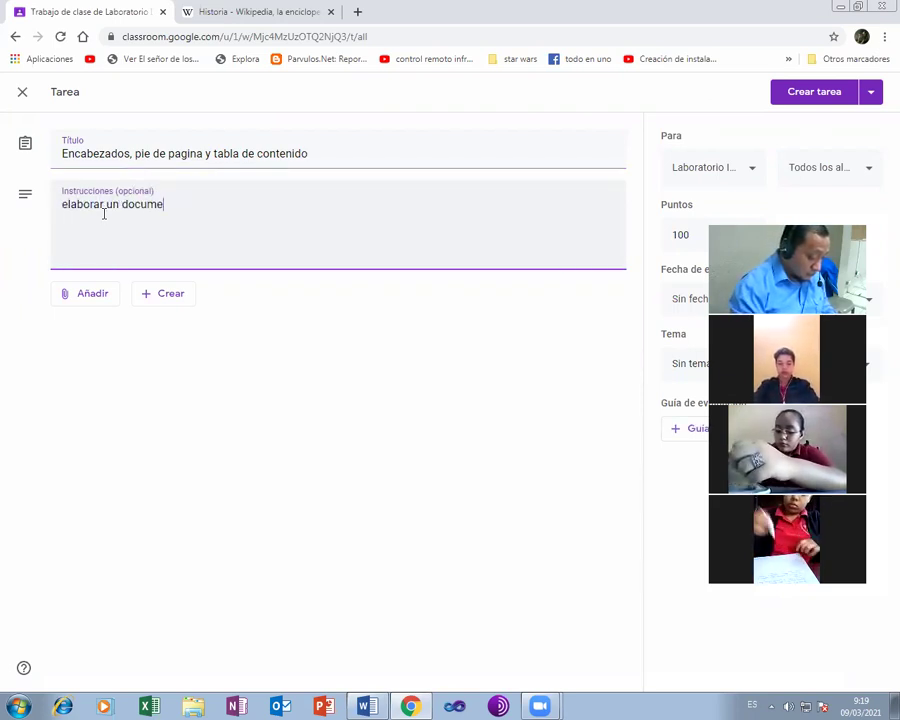
type("nto")
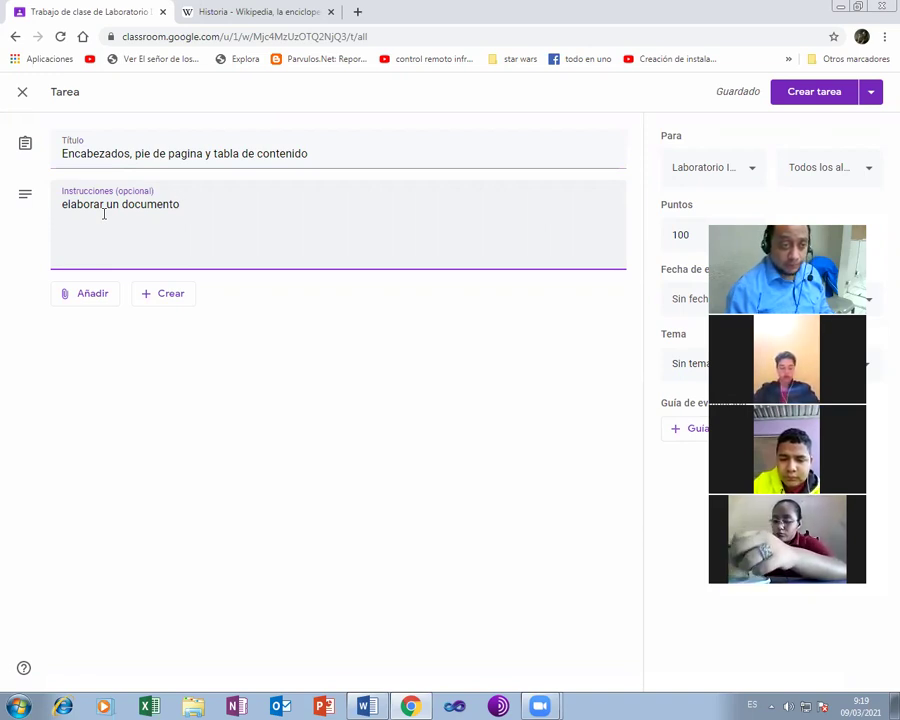
key("Left")
key("Left")
key("Left")
key("Left")
key("Left")
key("Left")
key("Left")
key("BackSpace")
type("E")
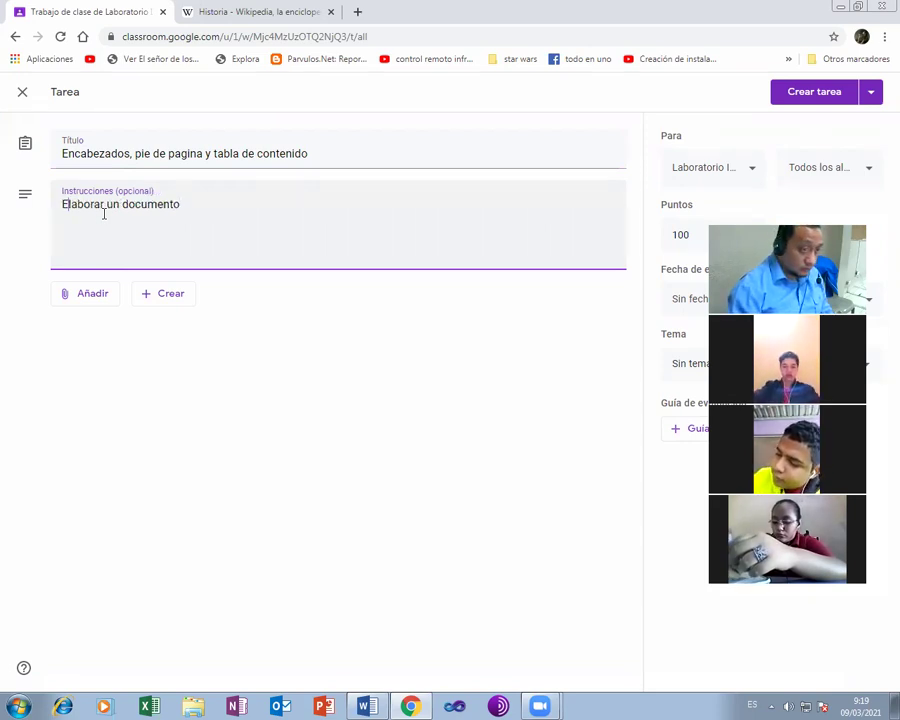
key("Right")
key("Right")
key("Right")
key("Right")
key("Right")
key("Right")
key("Right")
key("Right")
key("Right")
key("Right")
key("Right")
key("Right")
key("Right")
key("Right")
key("Right")
key("Right")
key("Right")
key("Right")
key("Right")
key("Right")
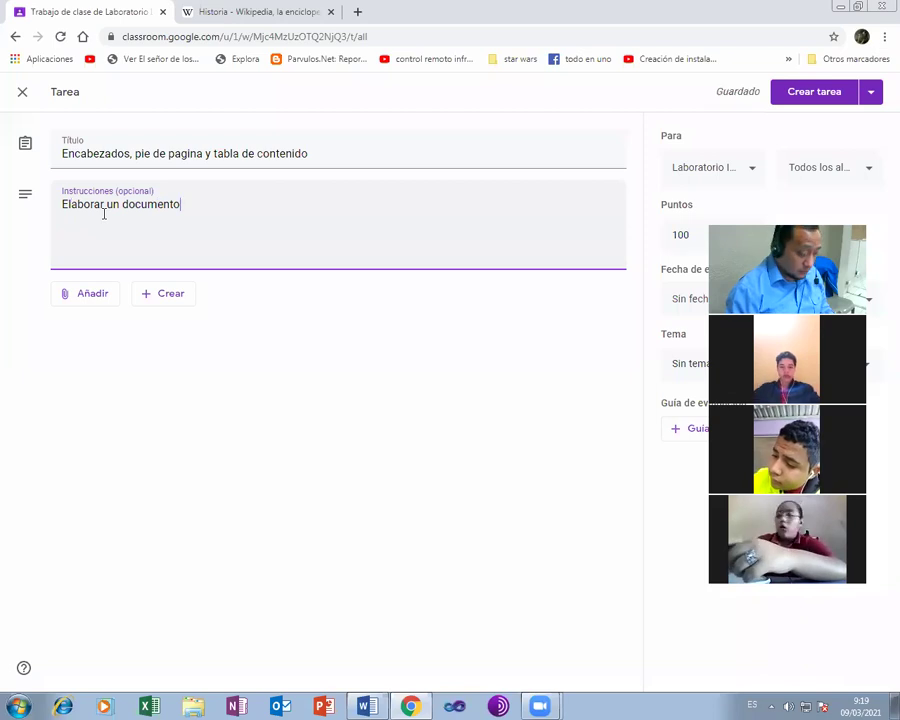
type("de 2 p")
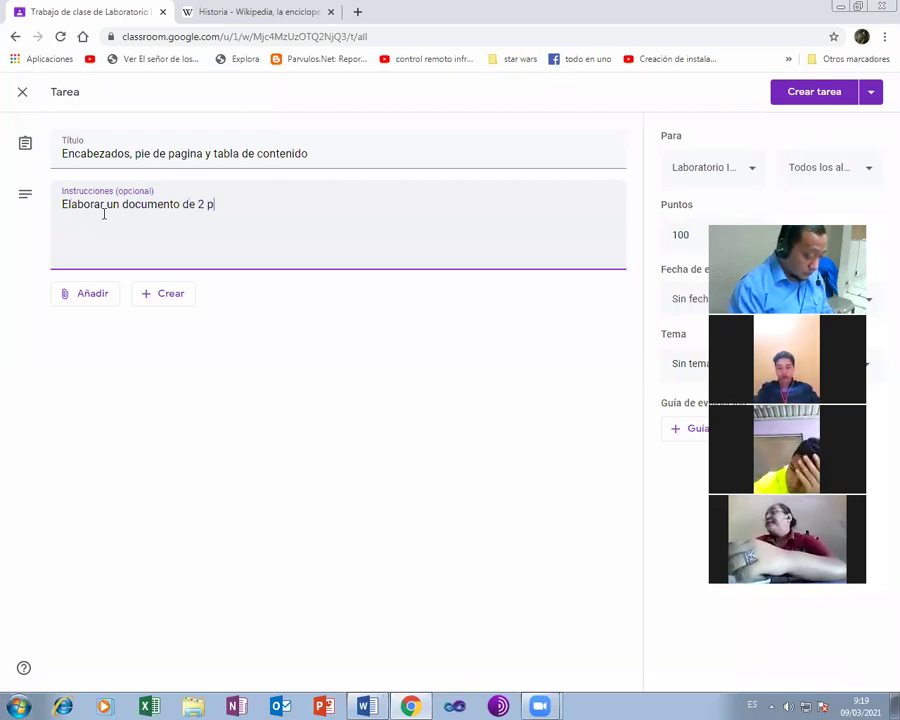
type("aginas")
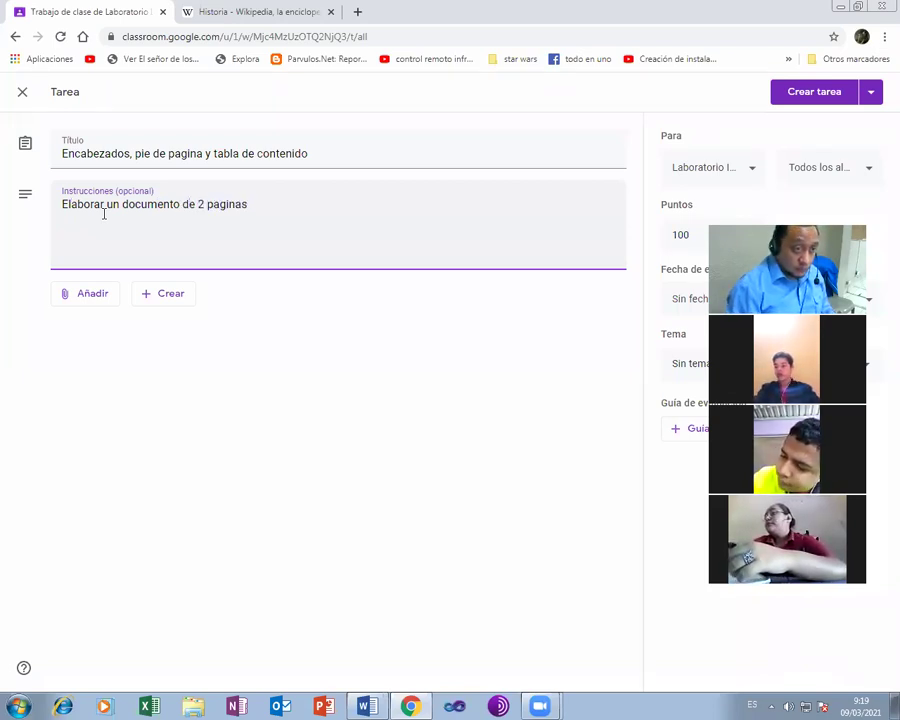
key("Return")
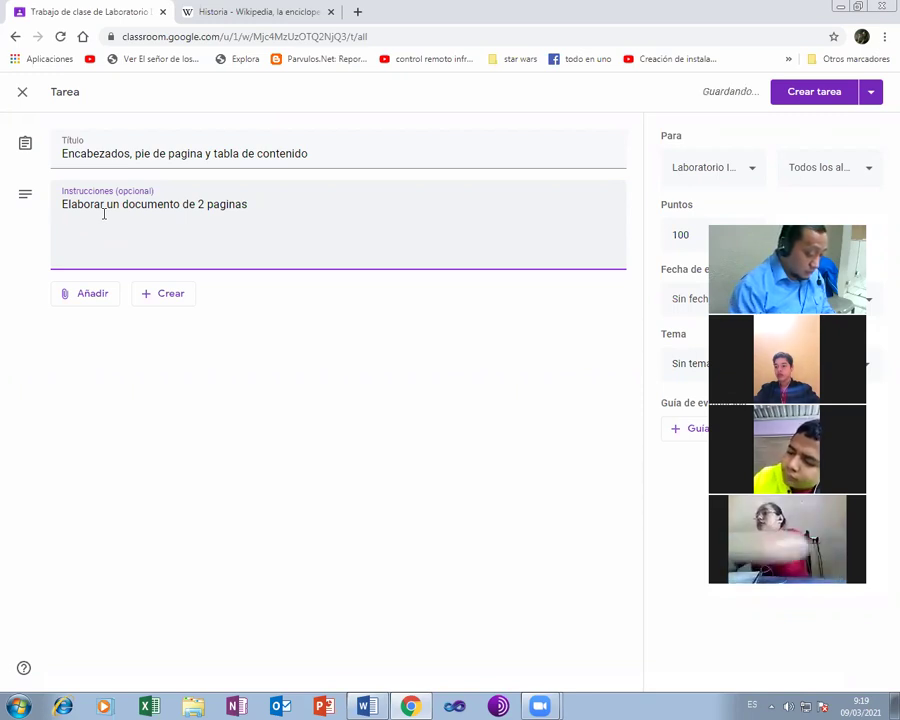
type("pagina 1")
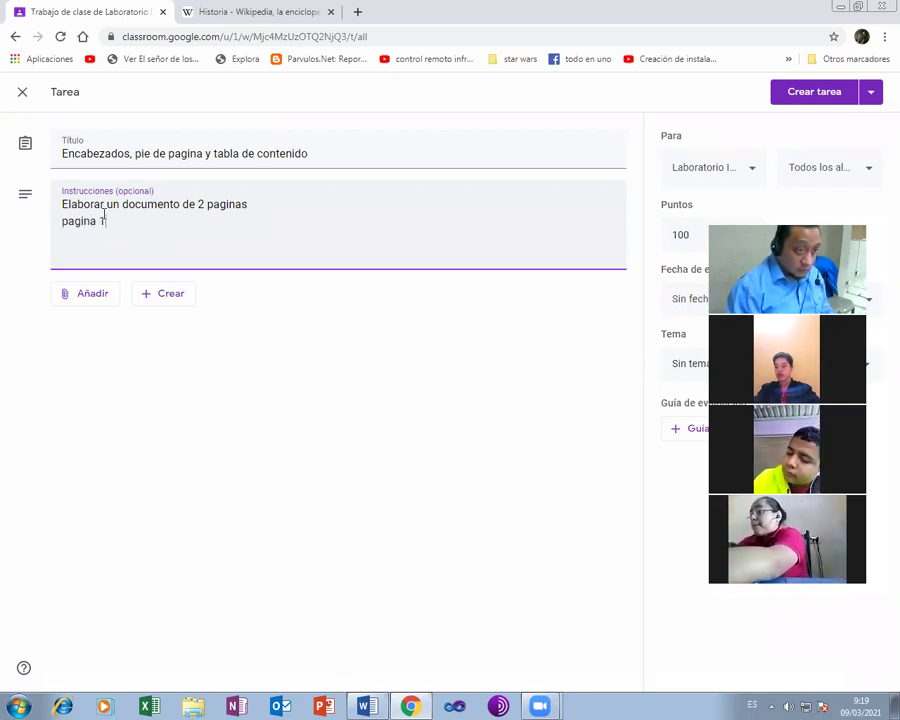
key("Return")
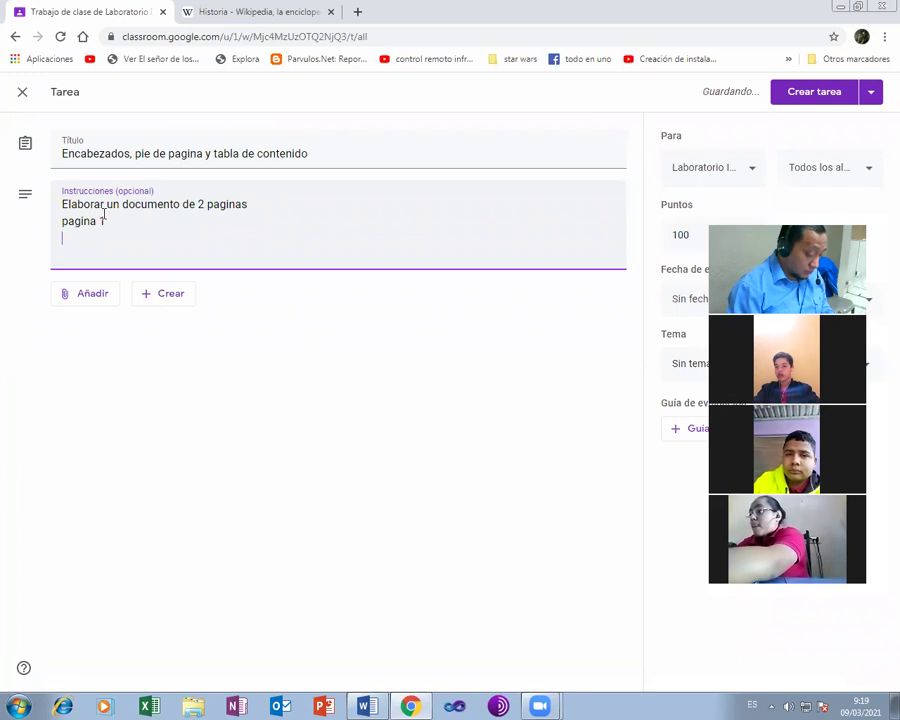
type("da")
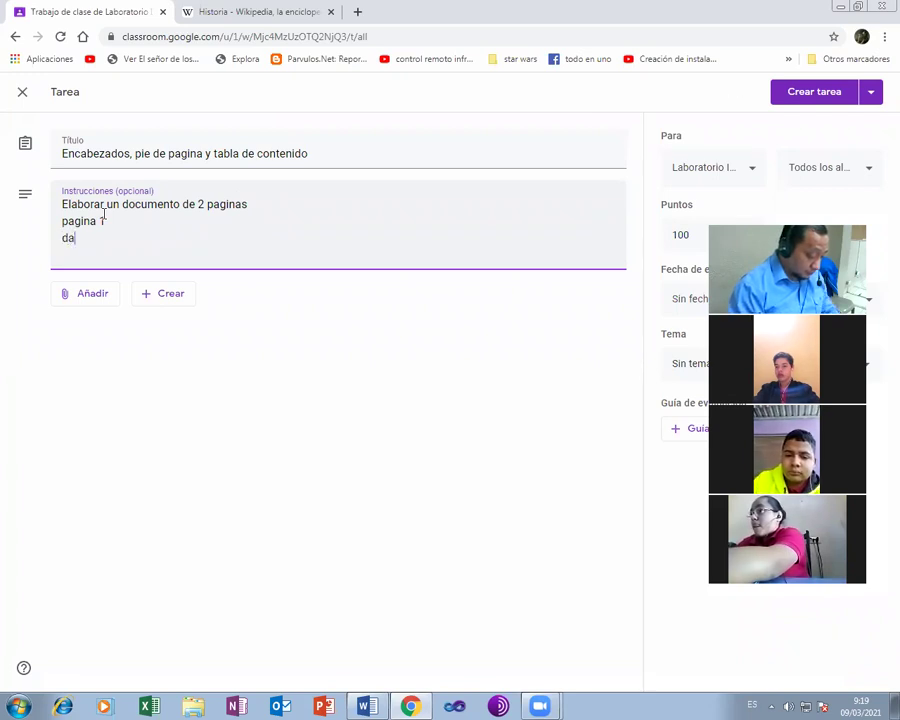
type("tos genera")
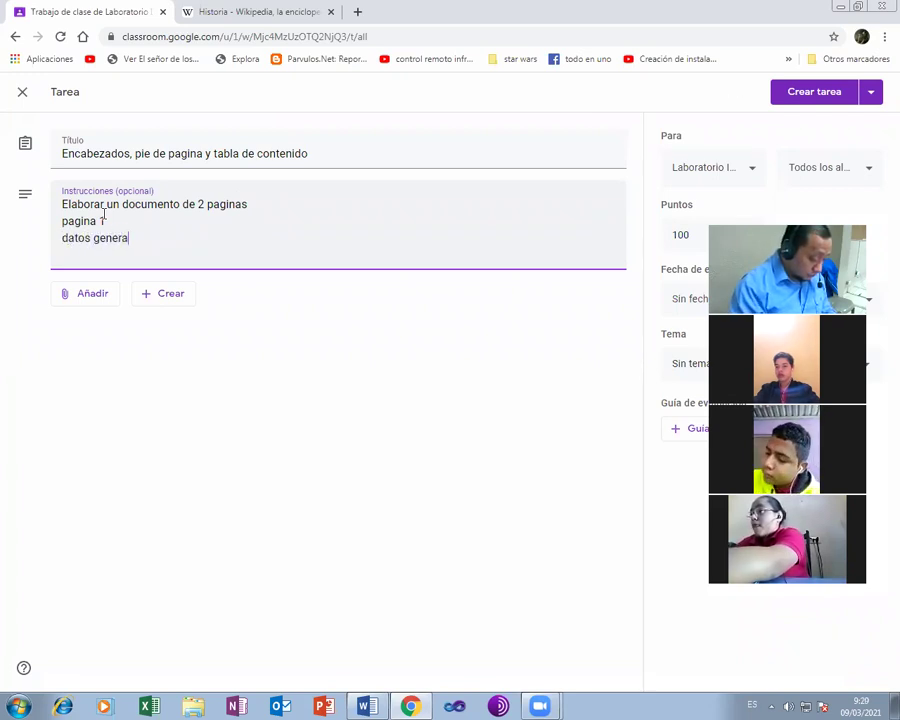
type("les ")
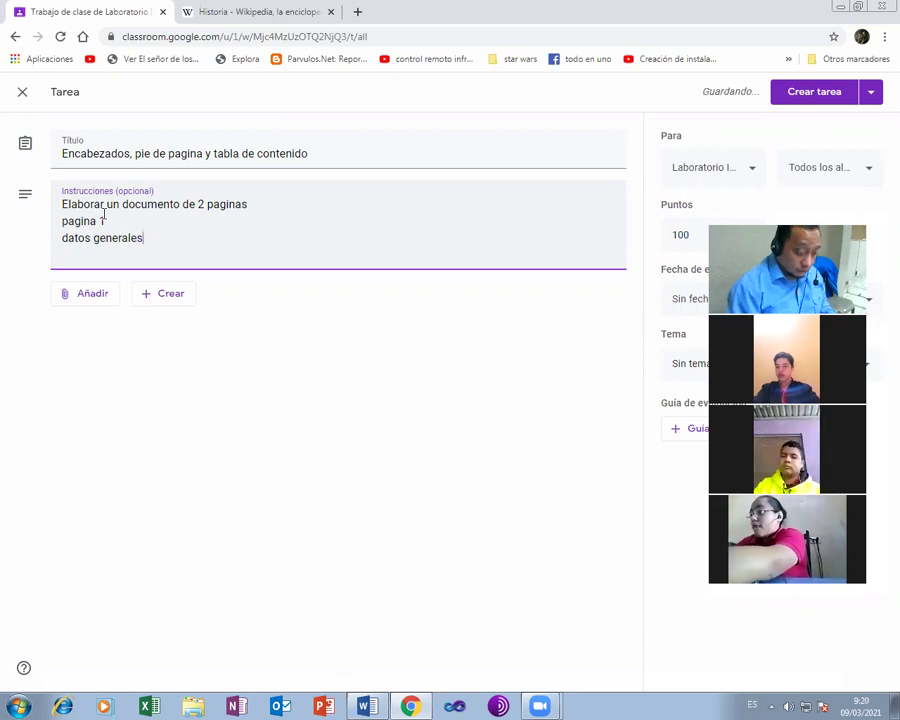
type("(p)")
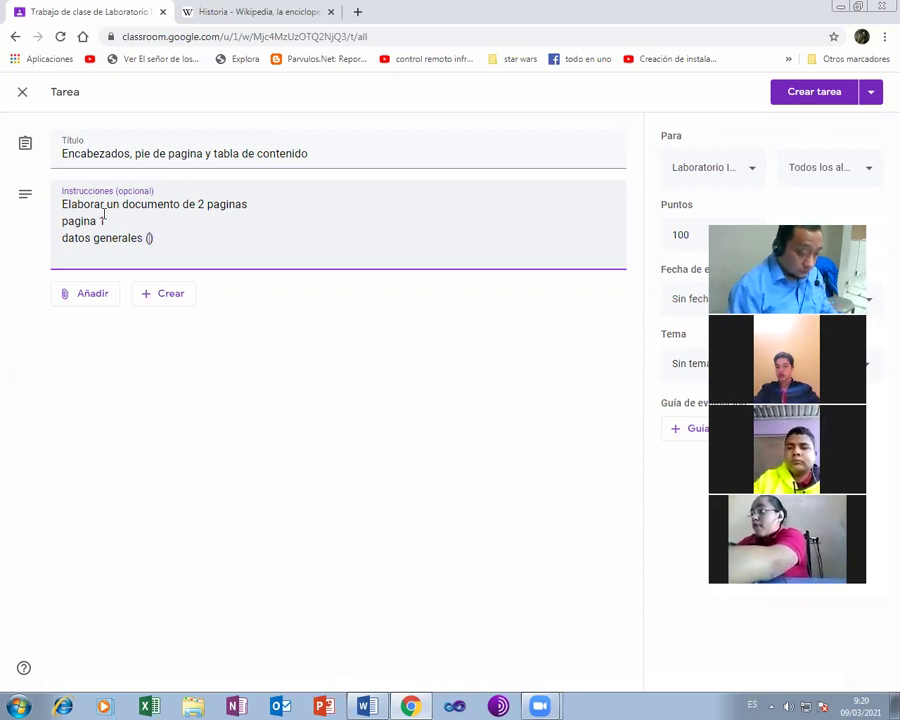
type("ortada")
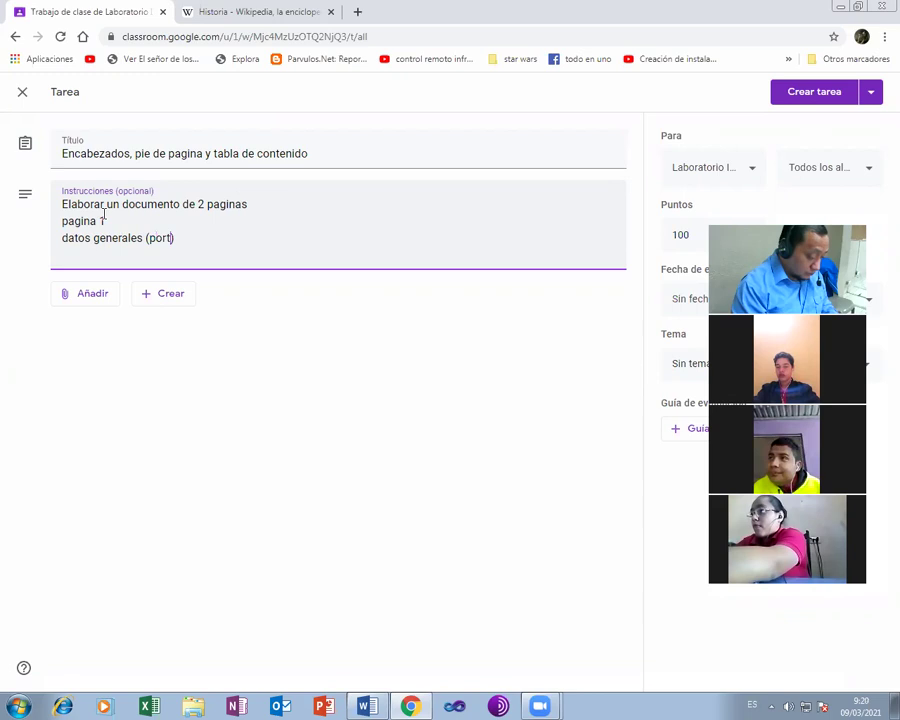
- Add the pagina 2 lines: 'tabla de contenido' and 'contenido de la clase con titulos'
key("Return")
key("Return")
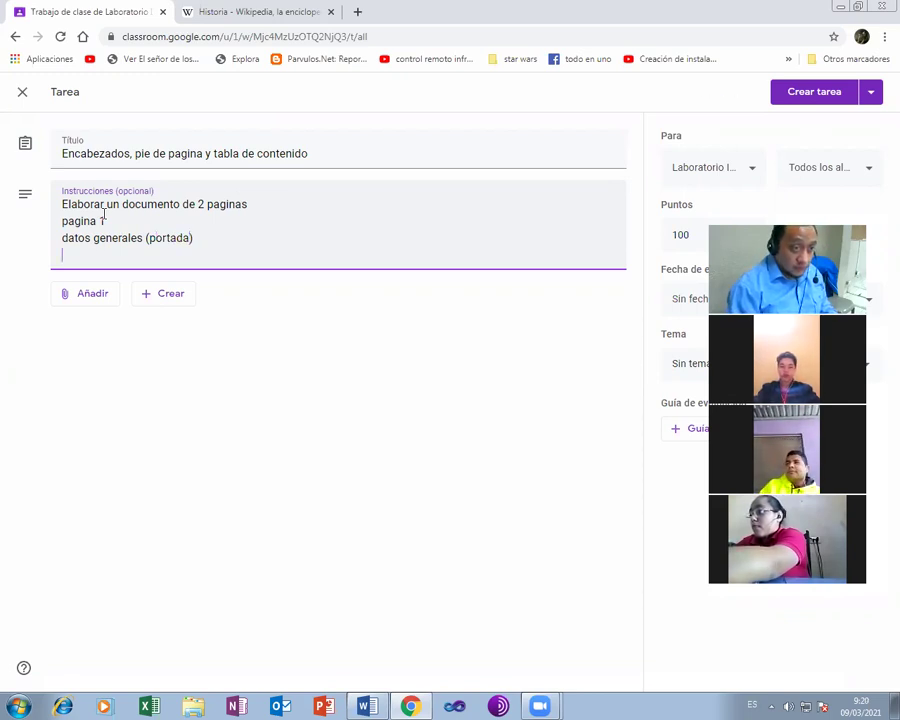
type("pagin")
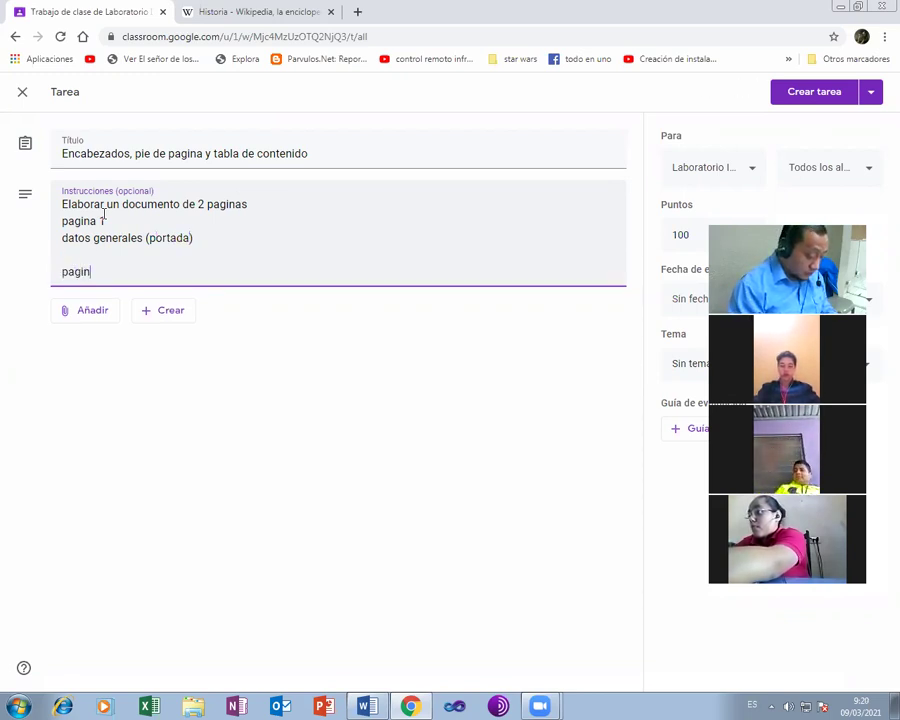
type("a 2")
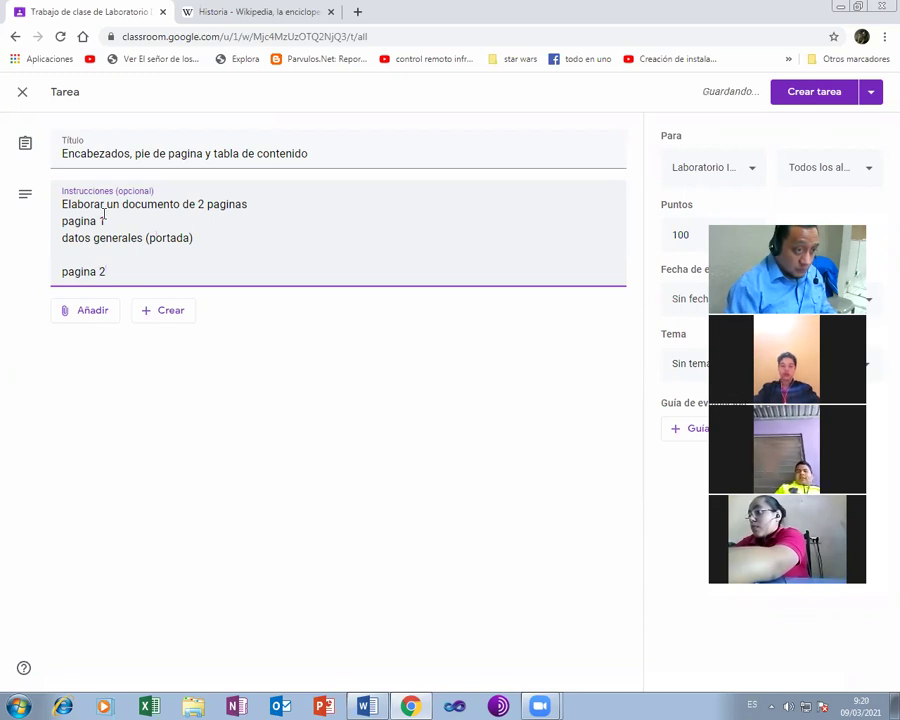
key("Return")
type("contenido")
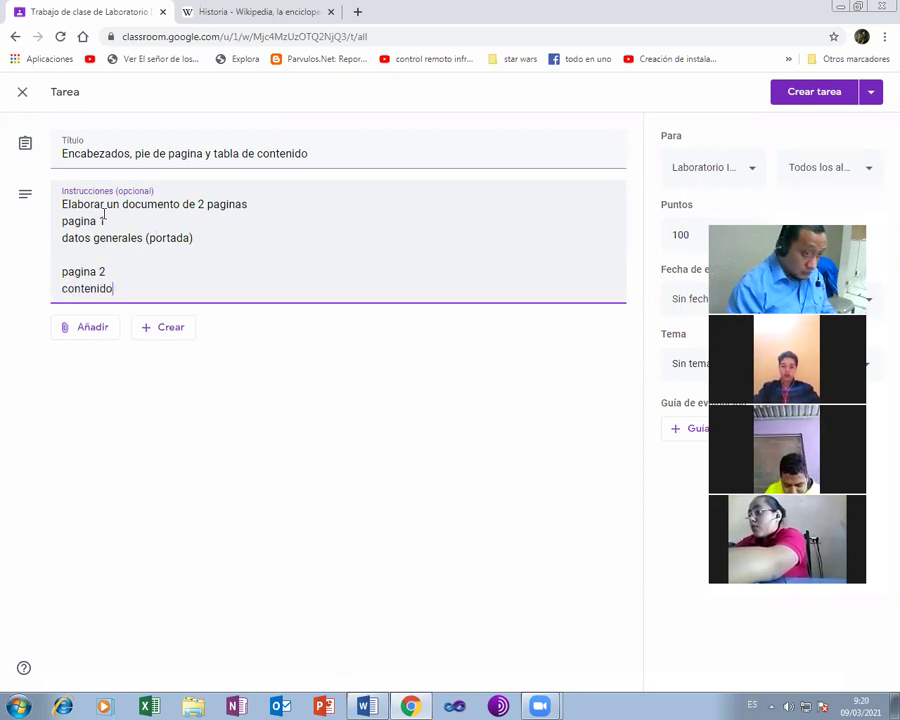
key("Left")
key("Left")
key("Left")
key("Left")
key("Left")
key("Left")
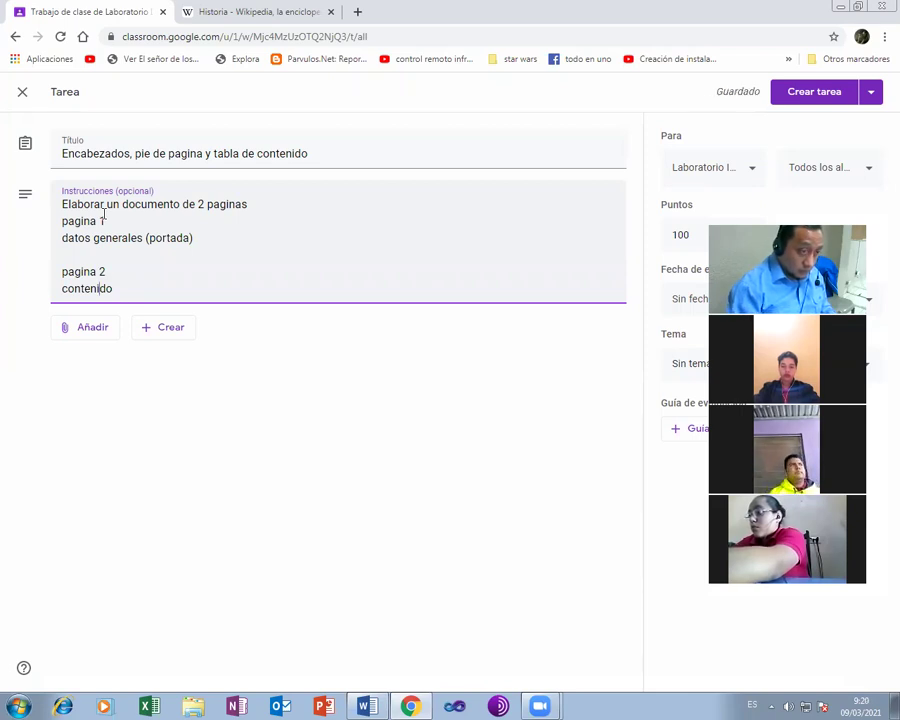
key("Left")
key("Left")
key("Left")
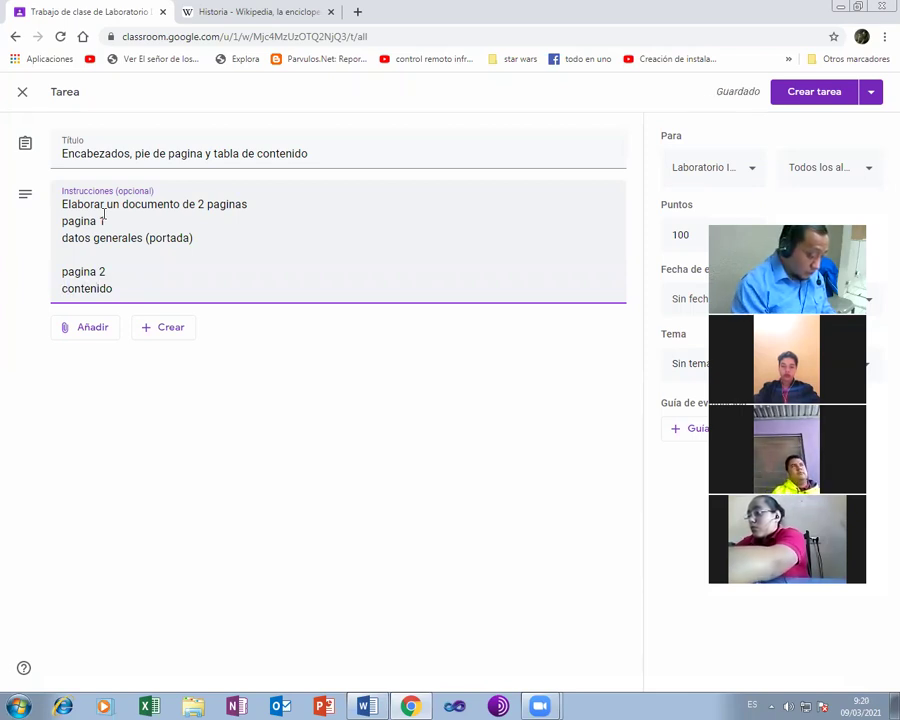
type("tabla de conten")
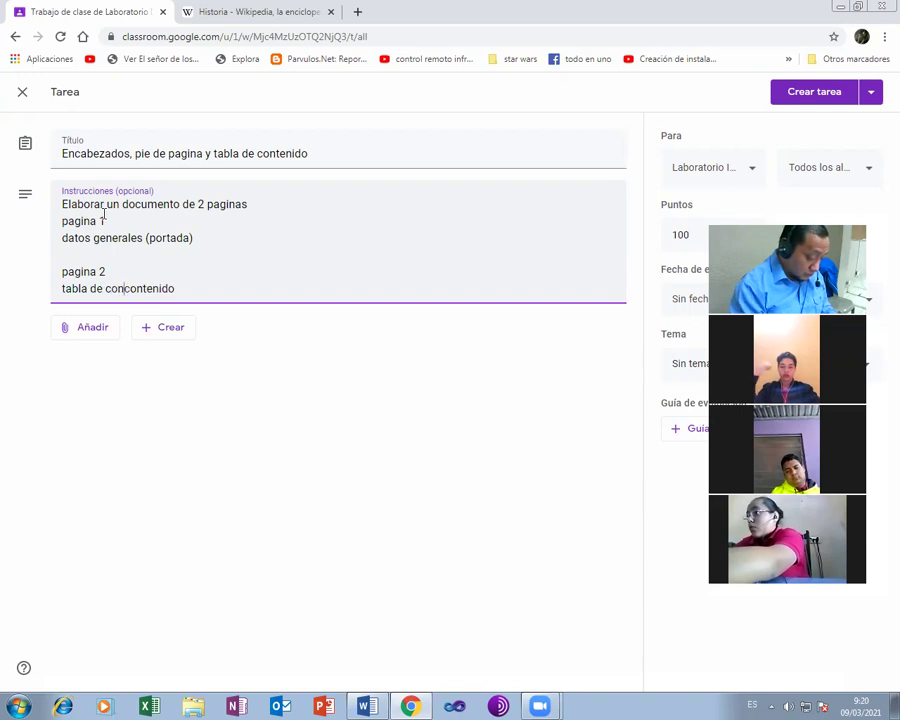
type("ido")
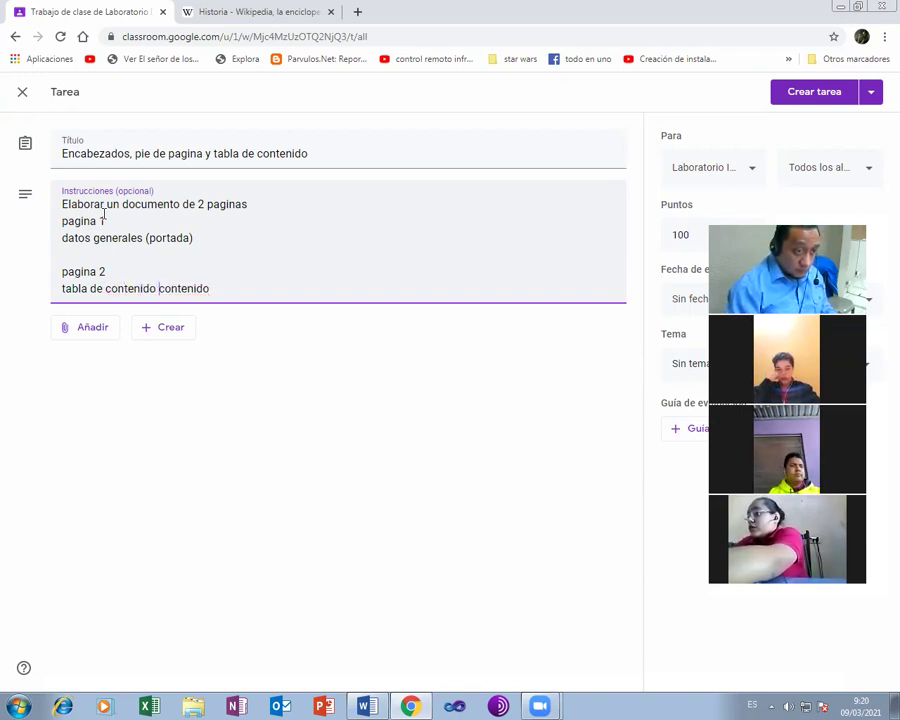
key("Return")
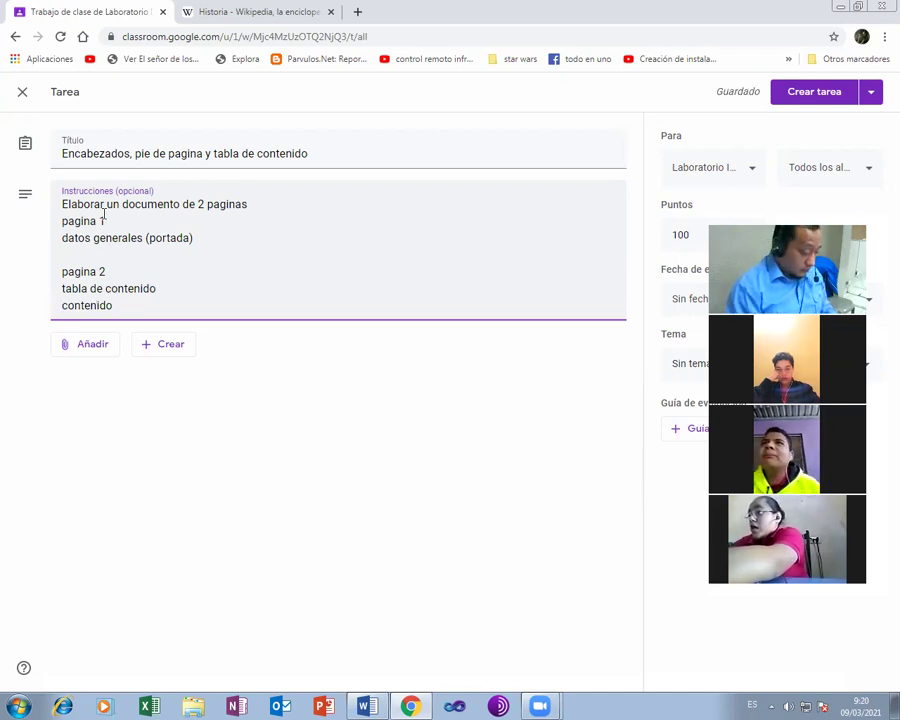
type("de la clas")
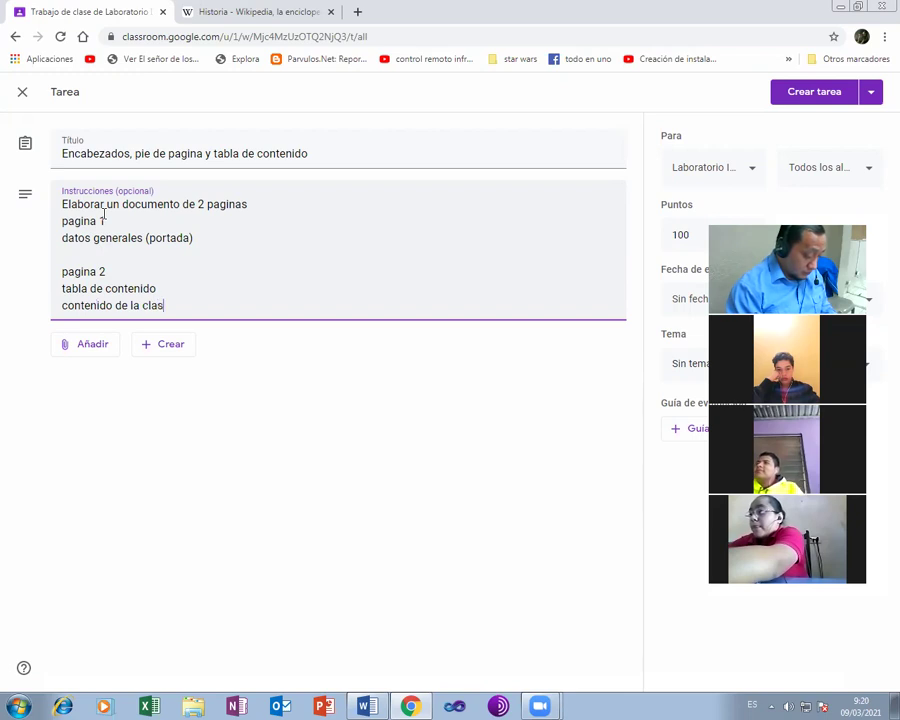
type("e con titulos")
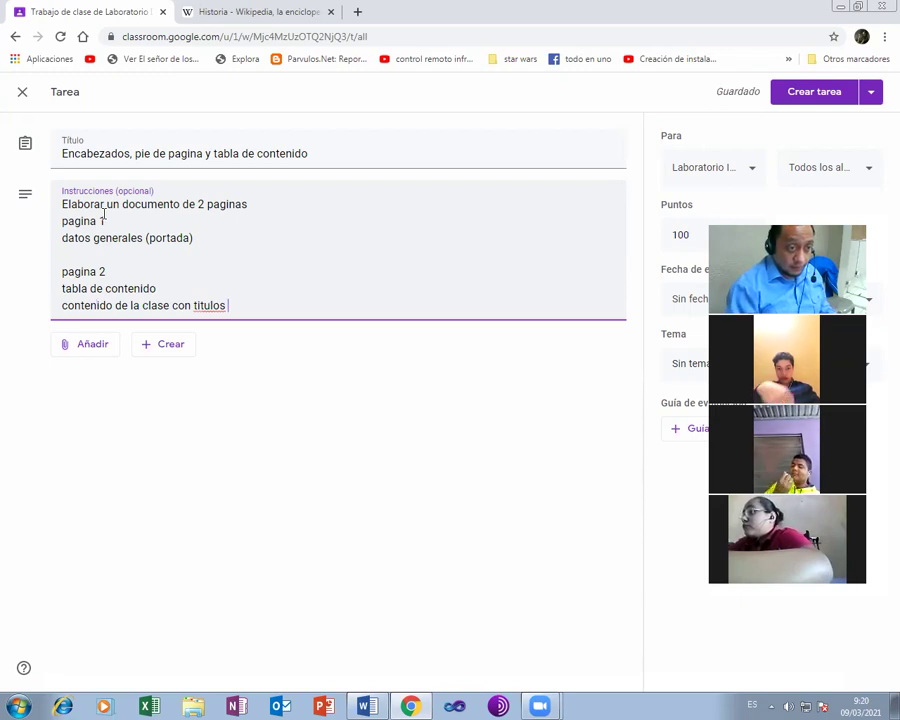
- Add the header (institute, subject) and footer (student name, curso,seccion, page number) requirements
key("Return")
type("des")
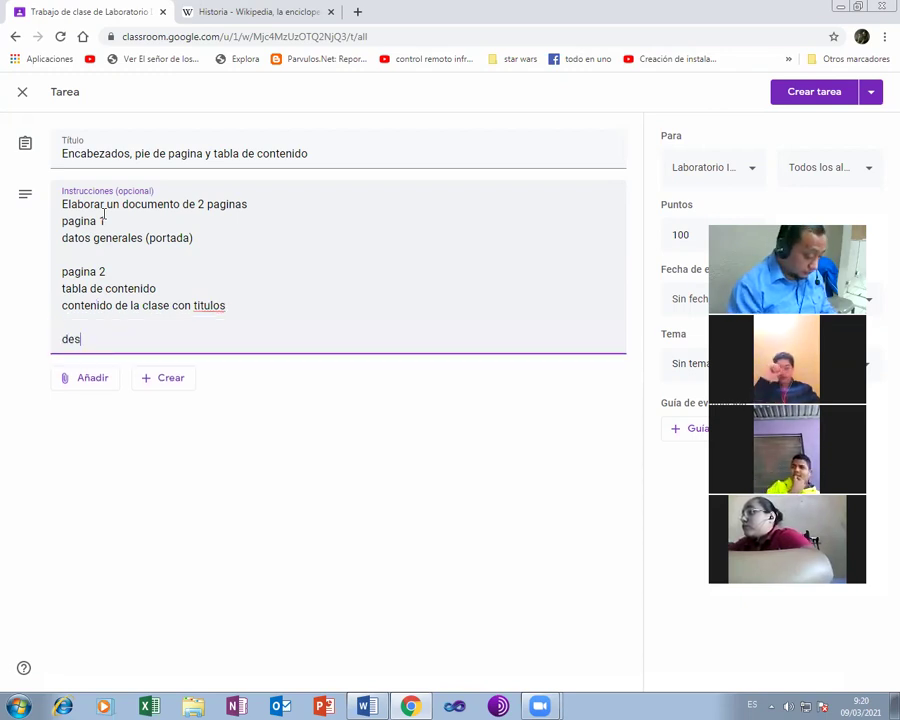
type("arrol")
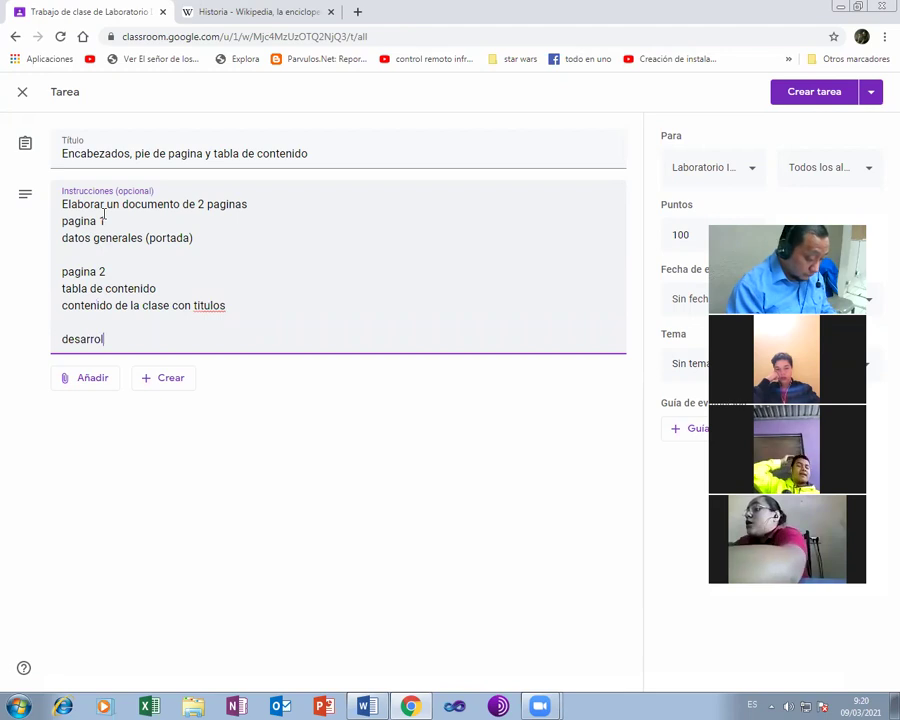
type("lar un encabezado")
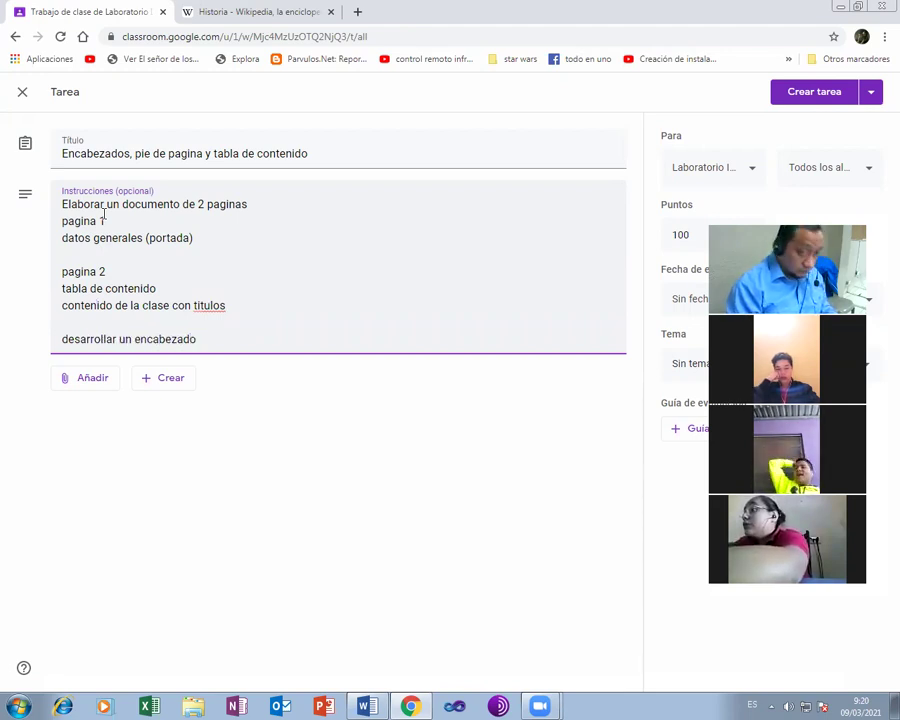
type(" que conteng")
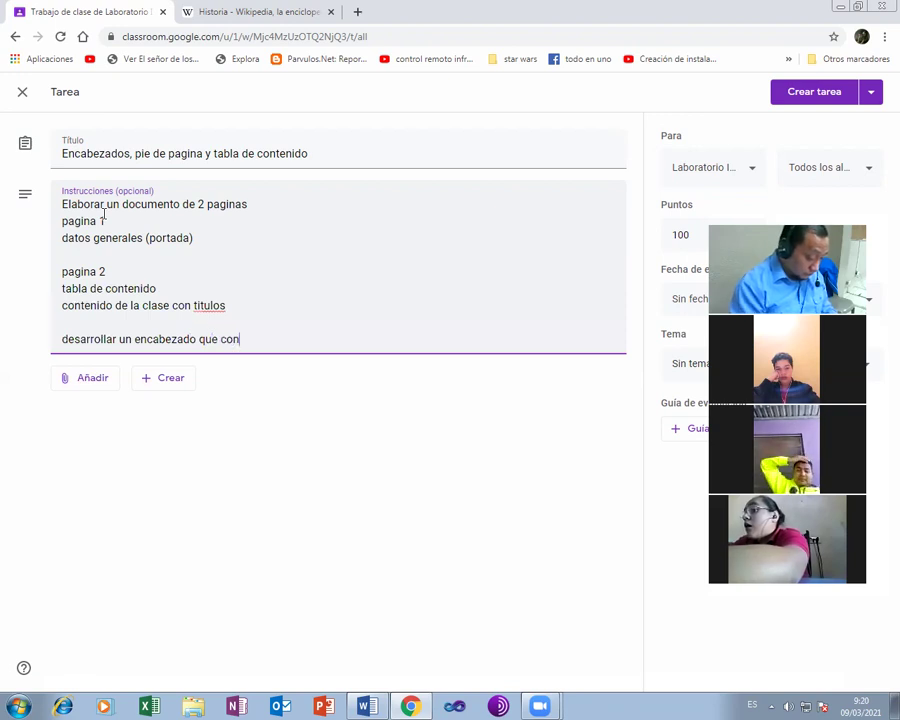
type("el nombre d")
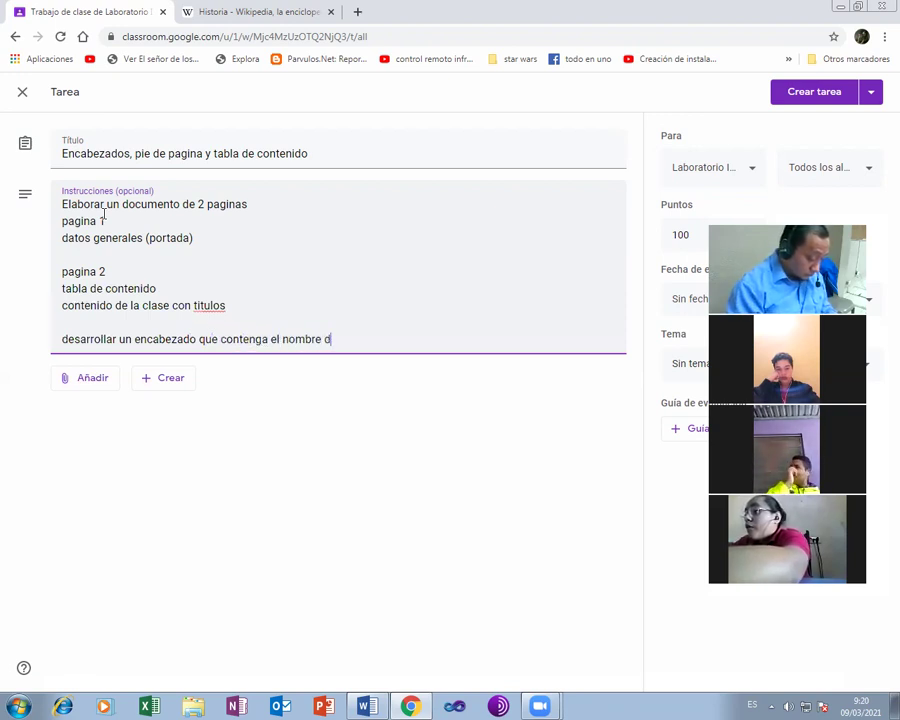
type("el inst")
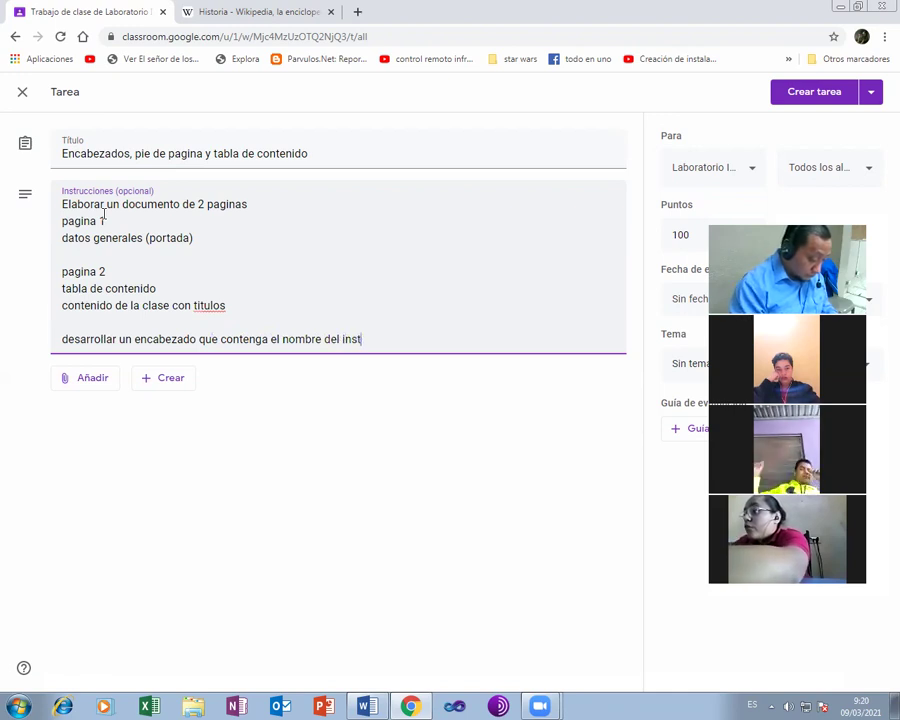
type("ituto y el ")
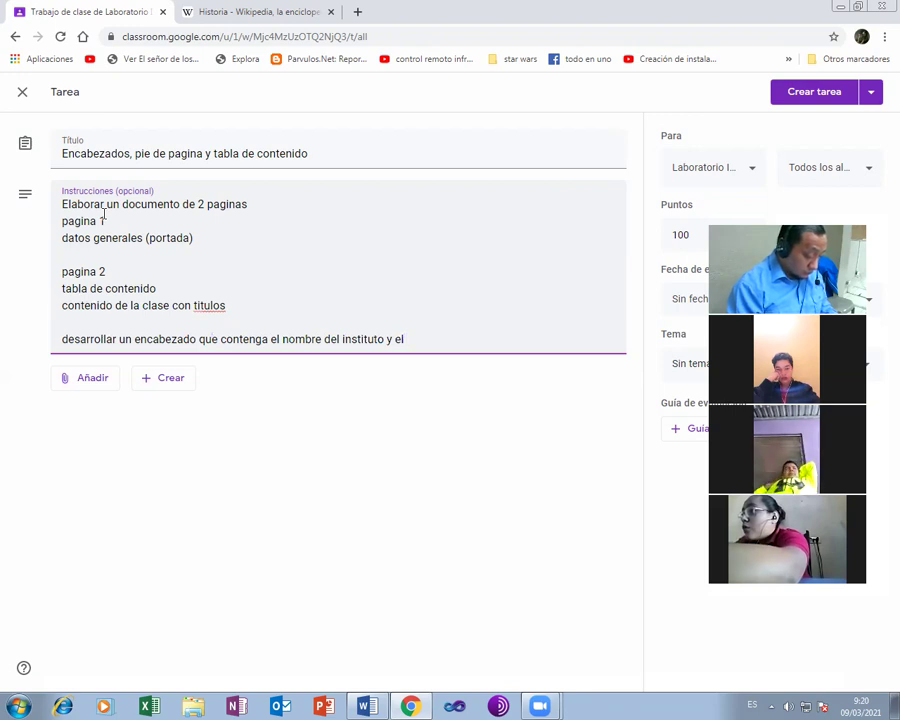
type("nomb")
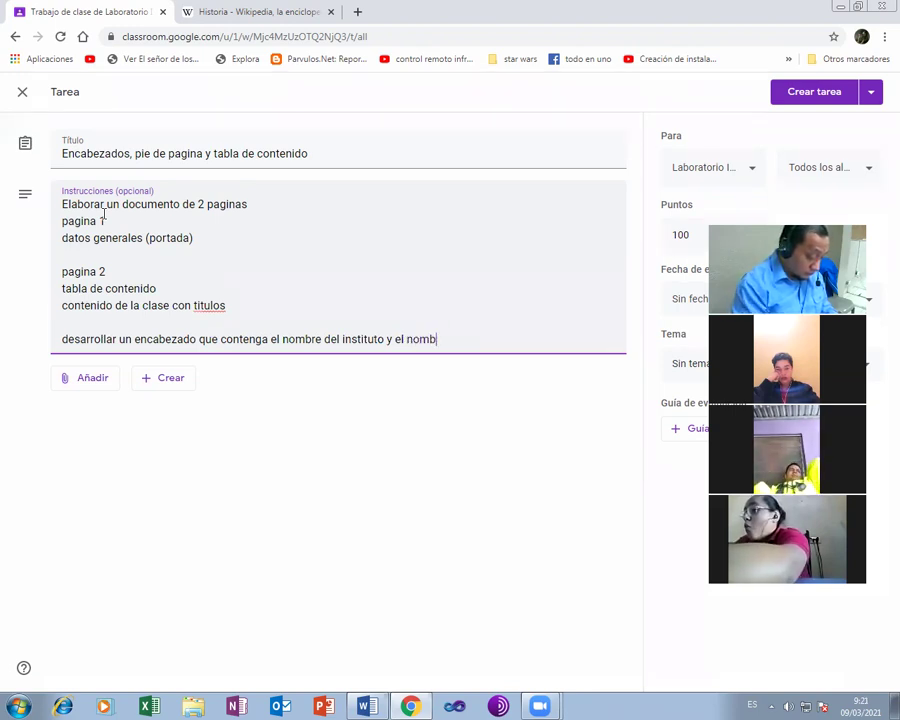
type("re de kla asi")
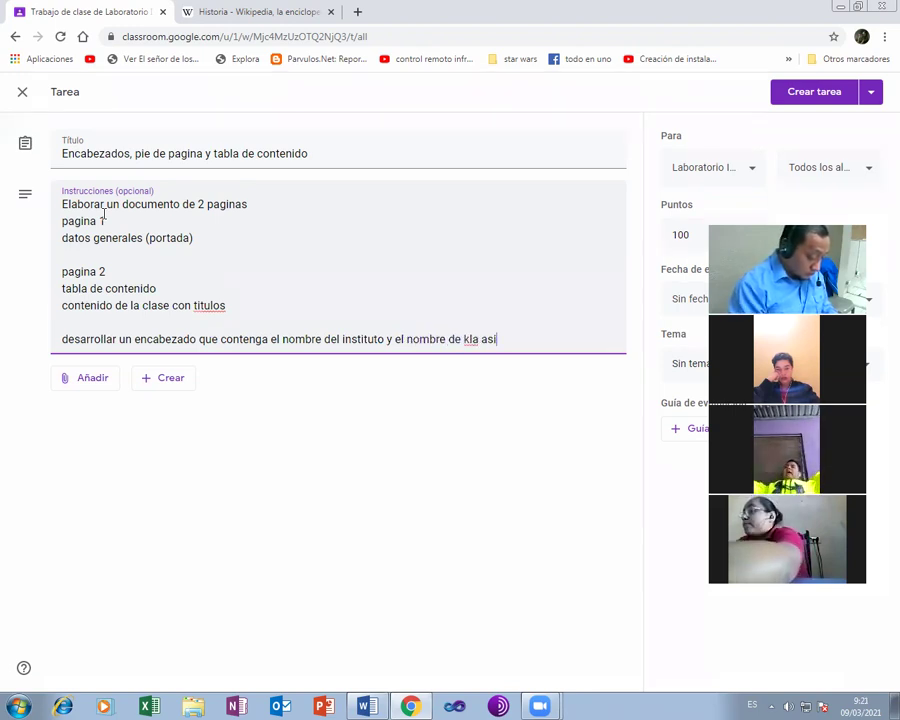
type("gnatura")
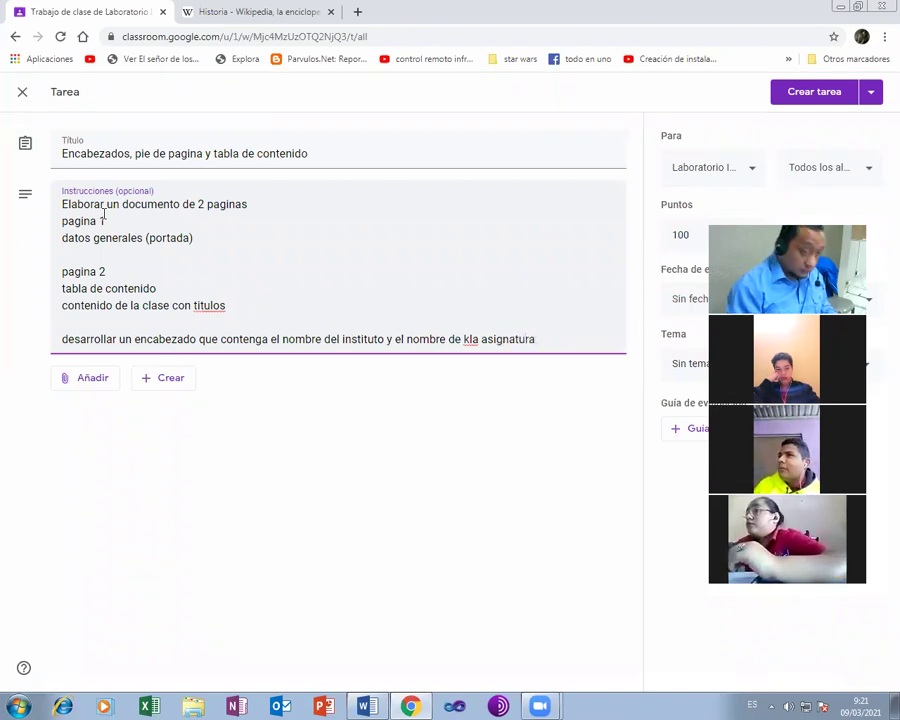
key("Return")
type("en el pie")
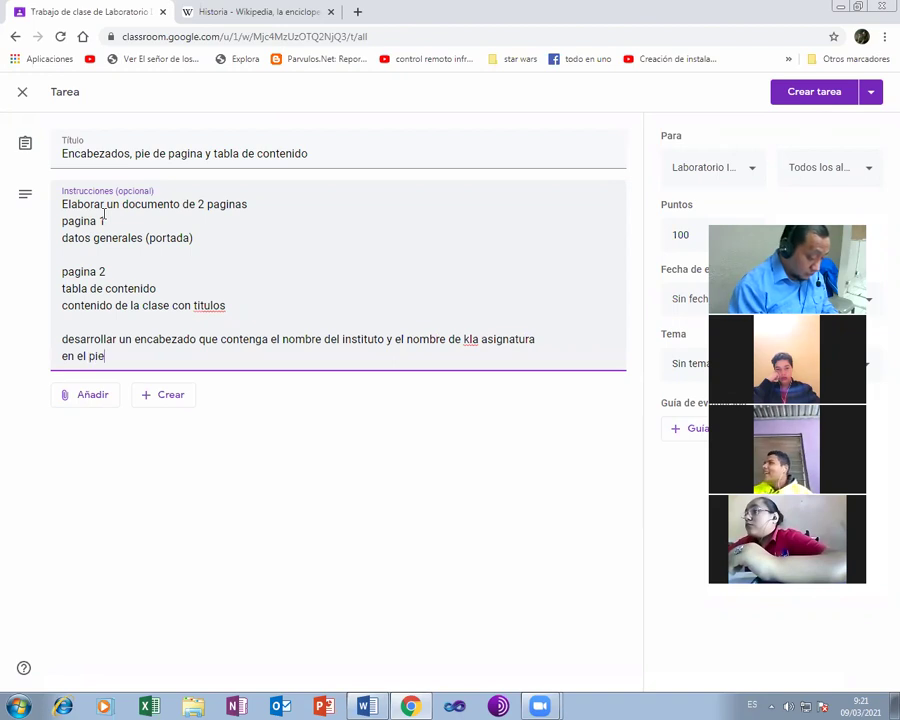
type(" de pagina")
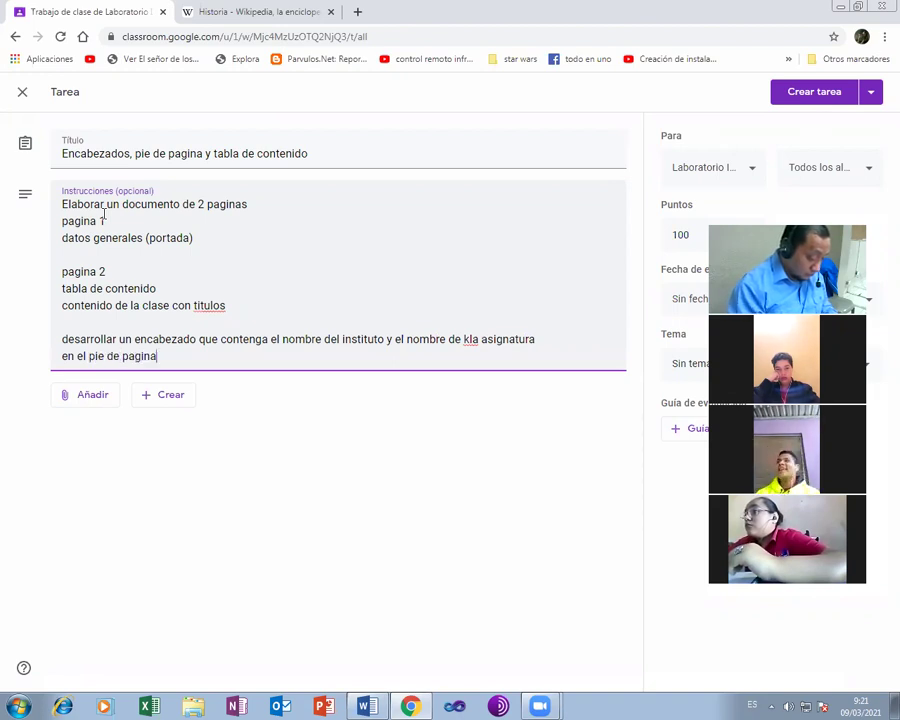
type(" el no")
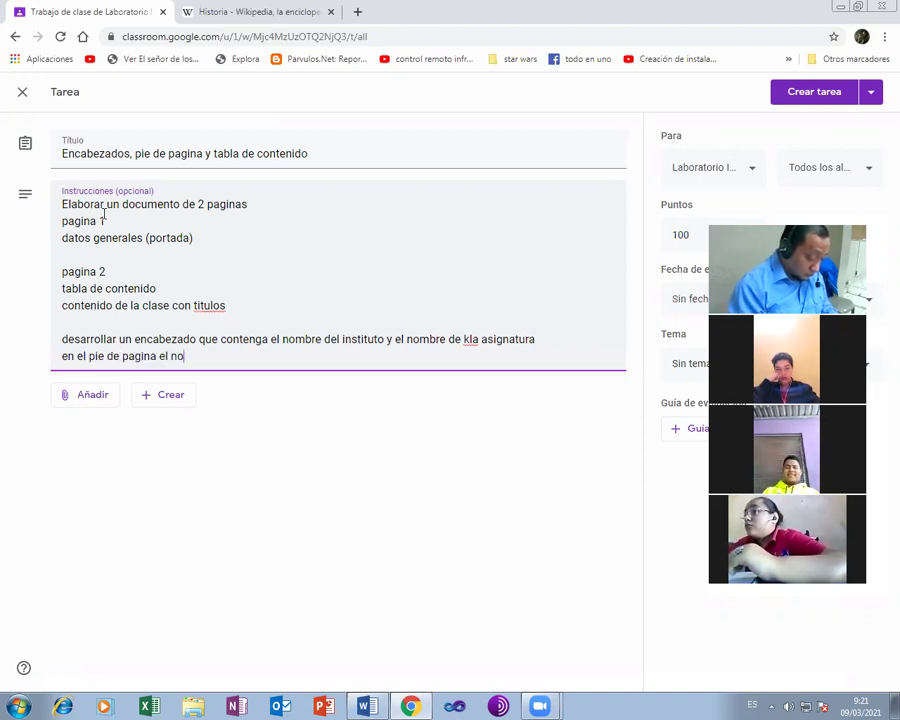
type("mbre del alumno, c")
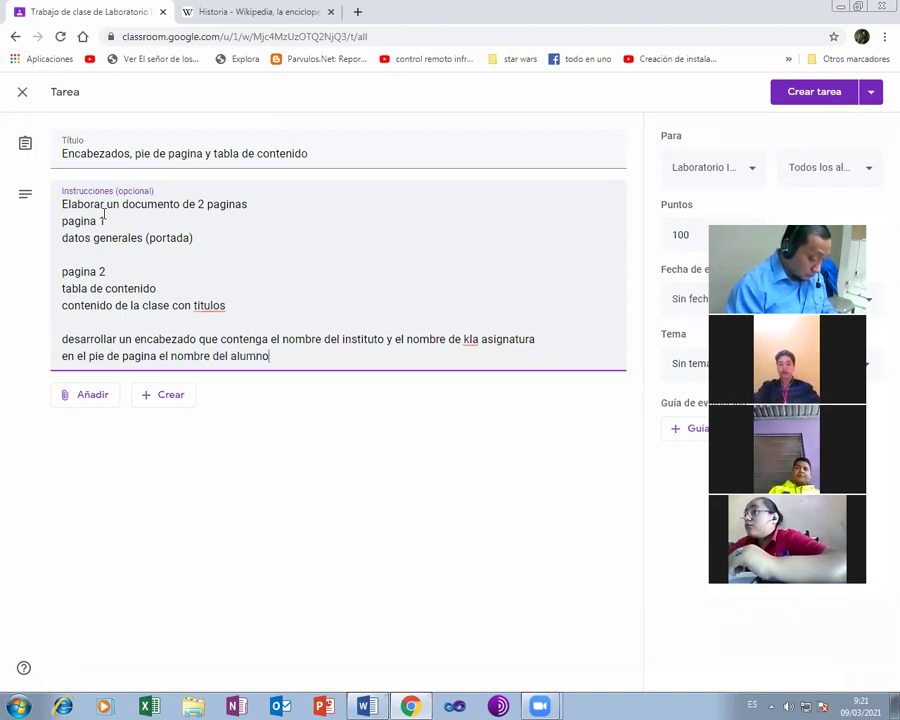
type("u")
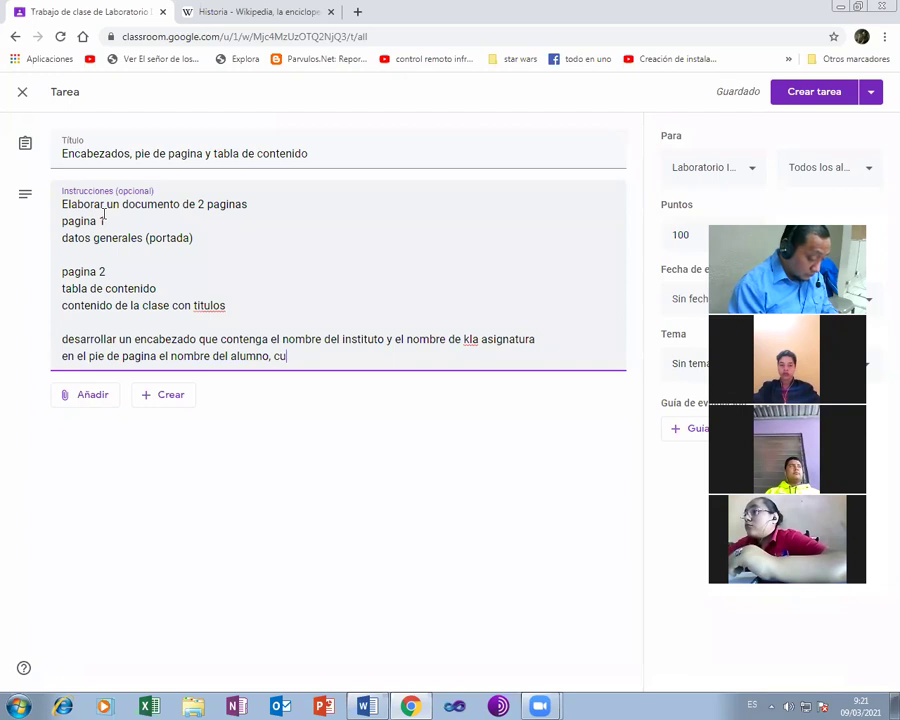
type("rso y seccion")
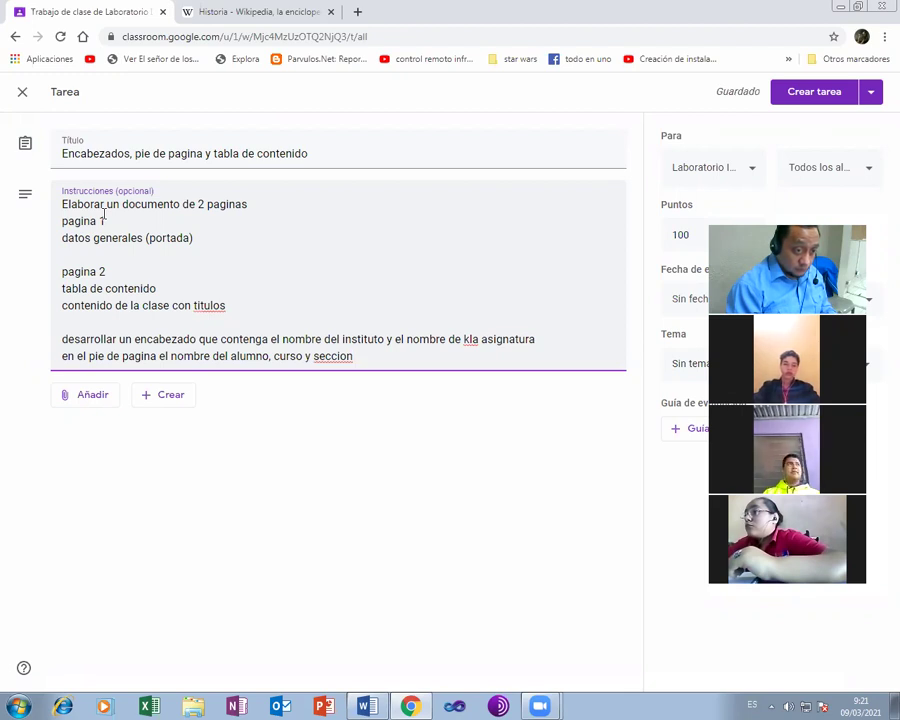
type(" y el")
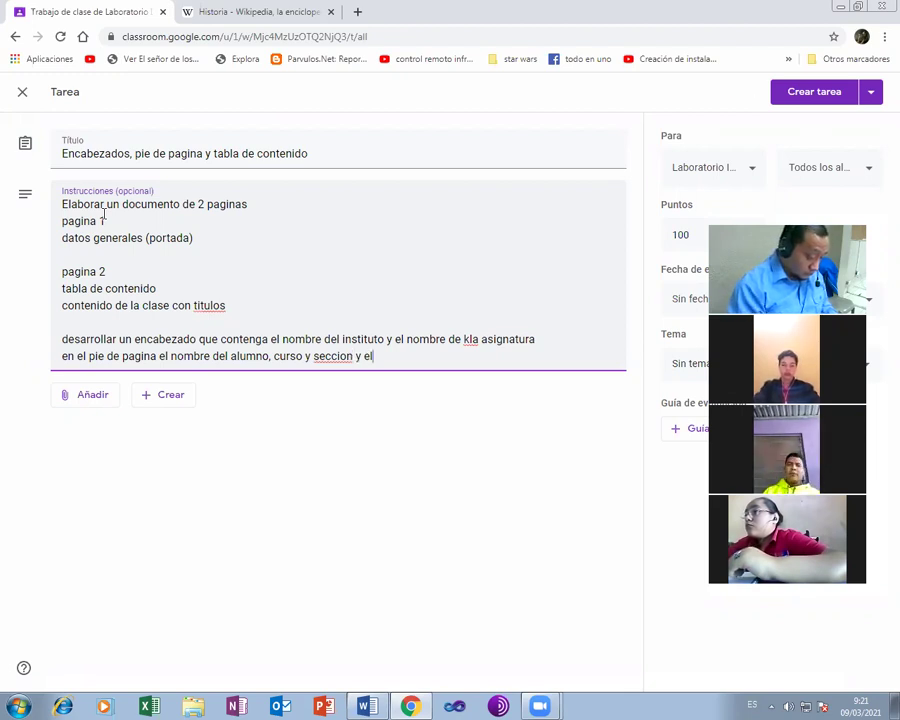
type(" numero de")
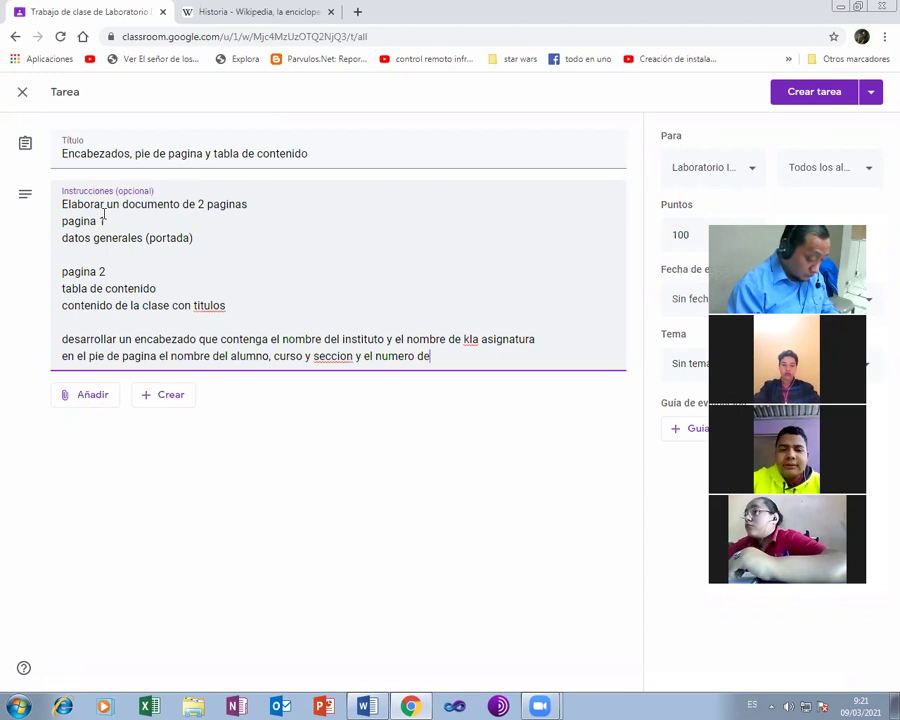
type(" pagina")
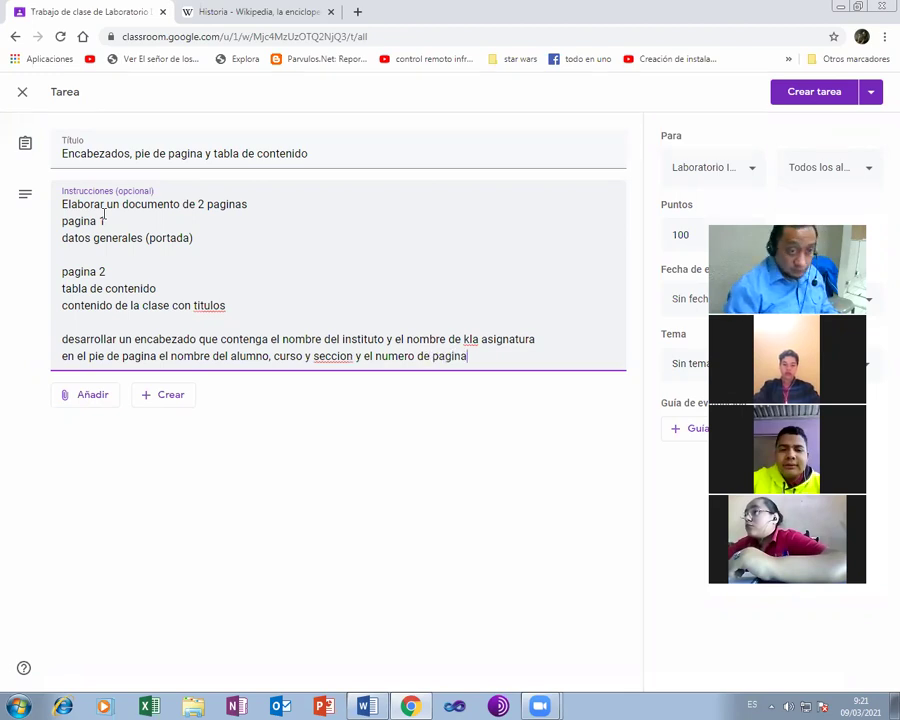
key("Left")
key("Left")
key("Left")
key("Left")
key("Left")
key("Left")
key("Left")
key("Left")
key("Left")
key("Left")
key("Left")
key("Left")
key("Left")
key("Left")
key("Left")
key("Left")
key("Left")
key("Left")
key("Left")
key("Left")
key("Left")
key("Left")
key("Left")
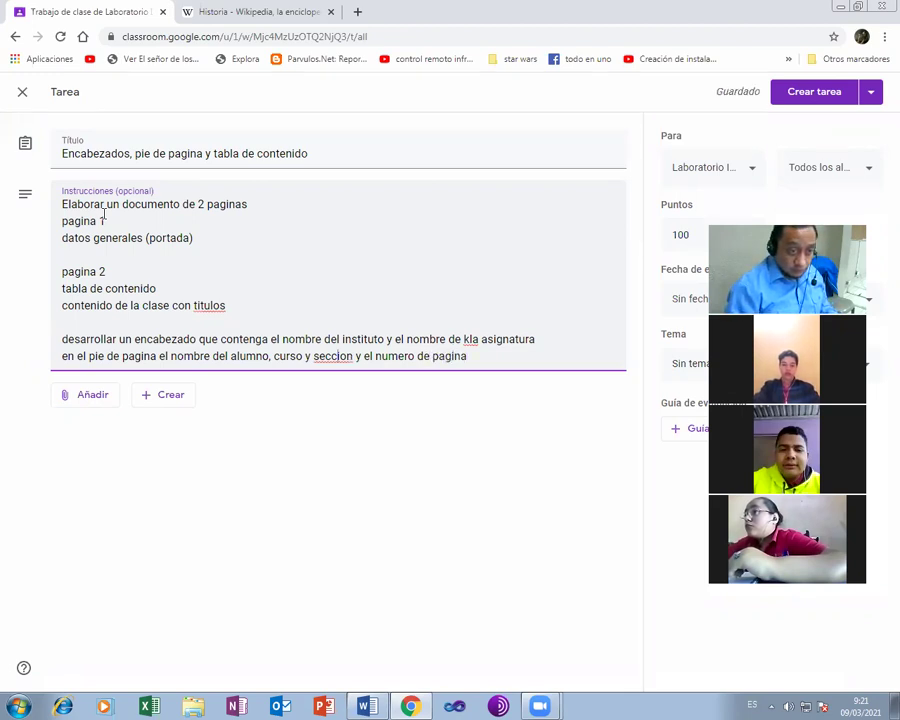
key("BackSpace")
key("BackSpace")
key("BackSpace")
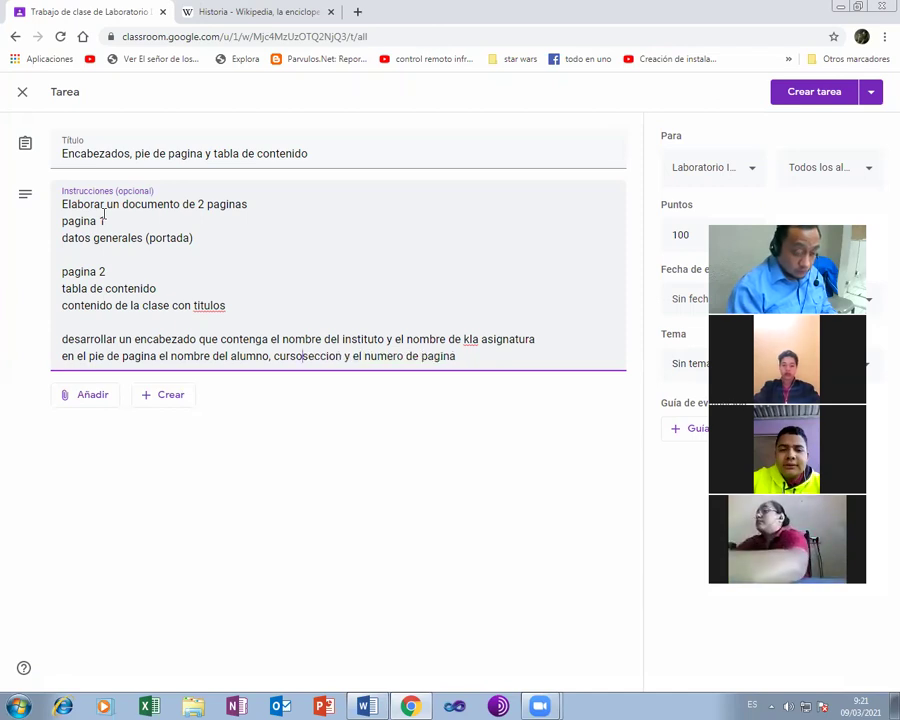
type(",")
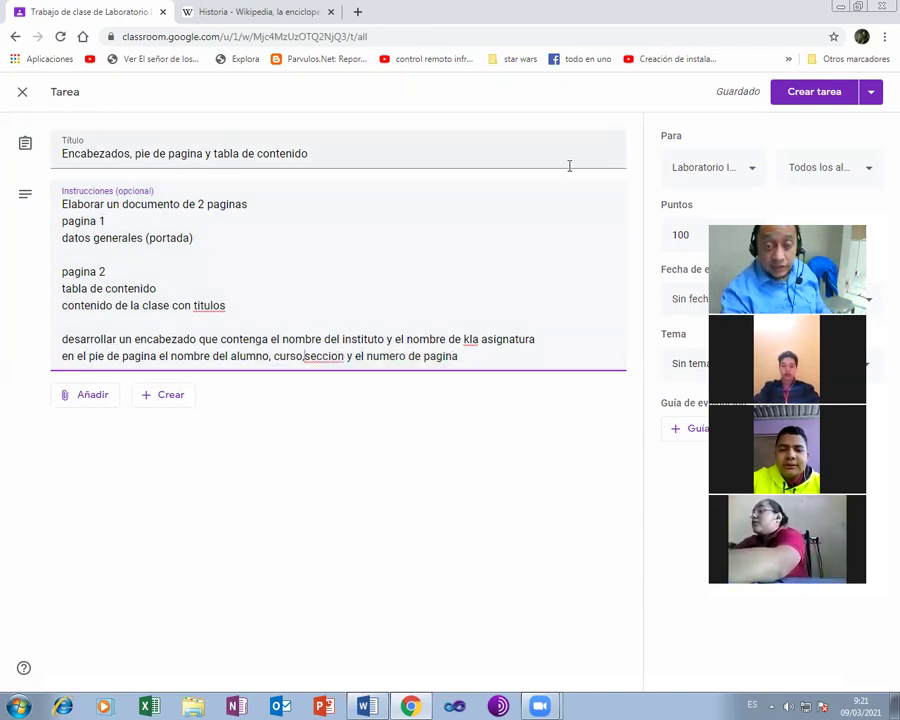
left_click(677, 235)
- Set Puntos to 'Sin calificar' and create the assignment
left_click(690, 270)
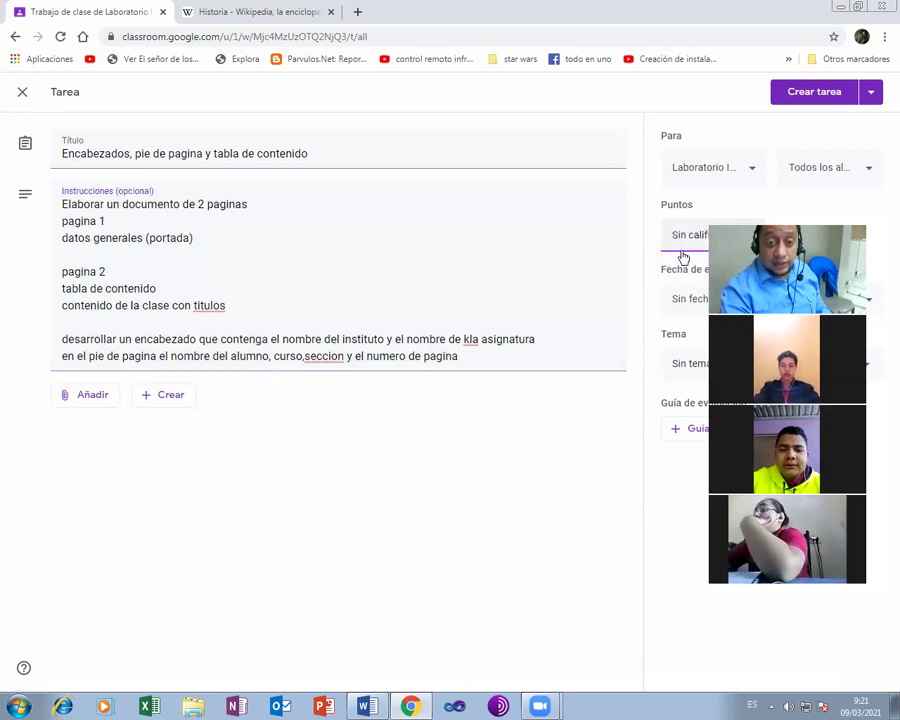
left_click(797, 100)
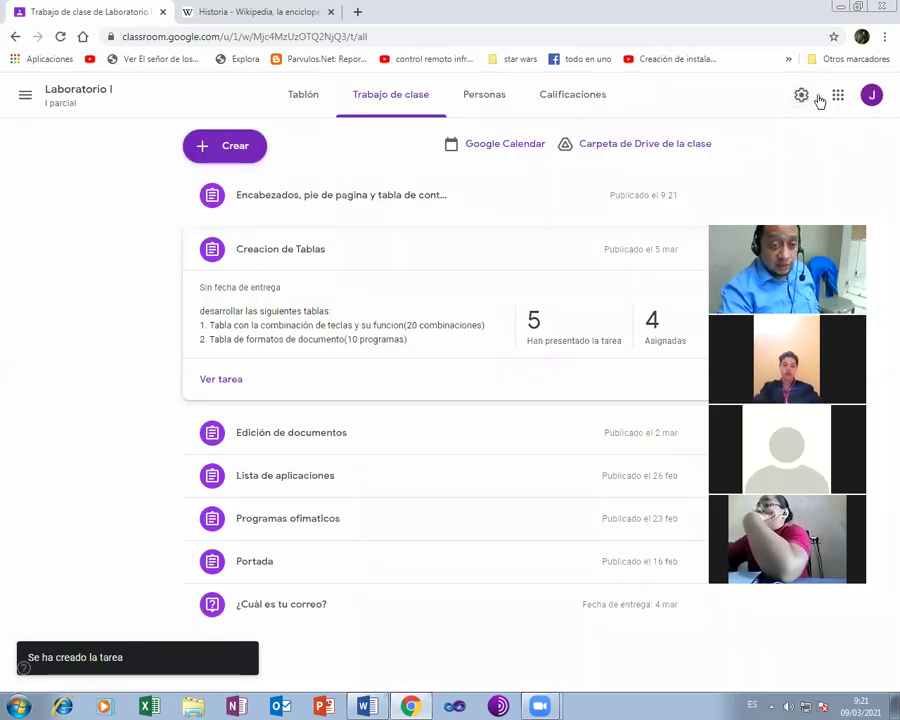
- Expand the 'Encabezados, pie de pagina y tabla de contenido' row to see its instructions and 0/9 counts
left_click(366, 203)
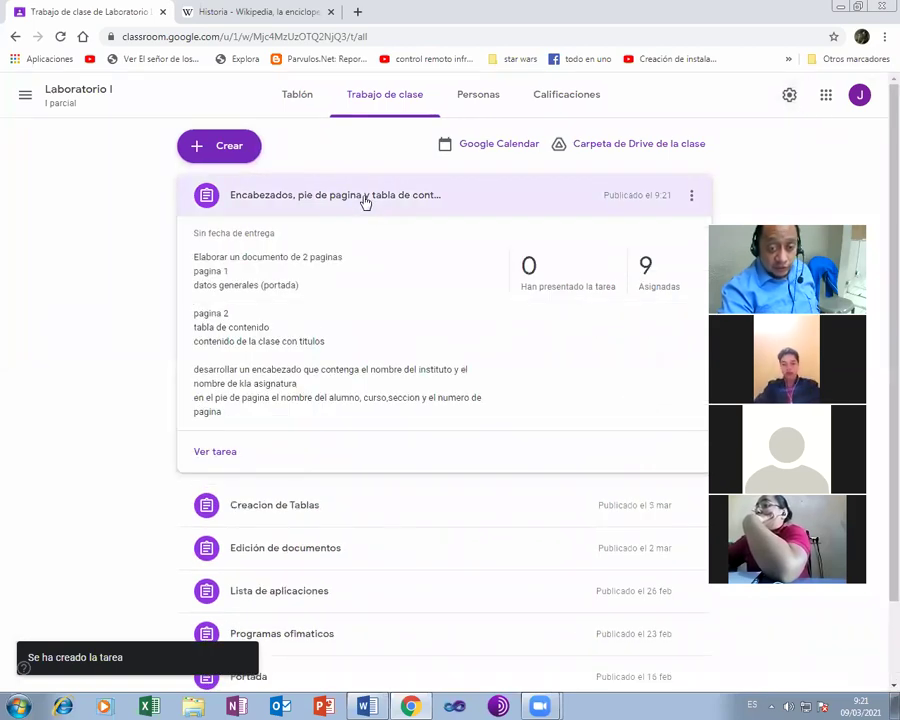